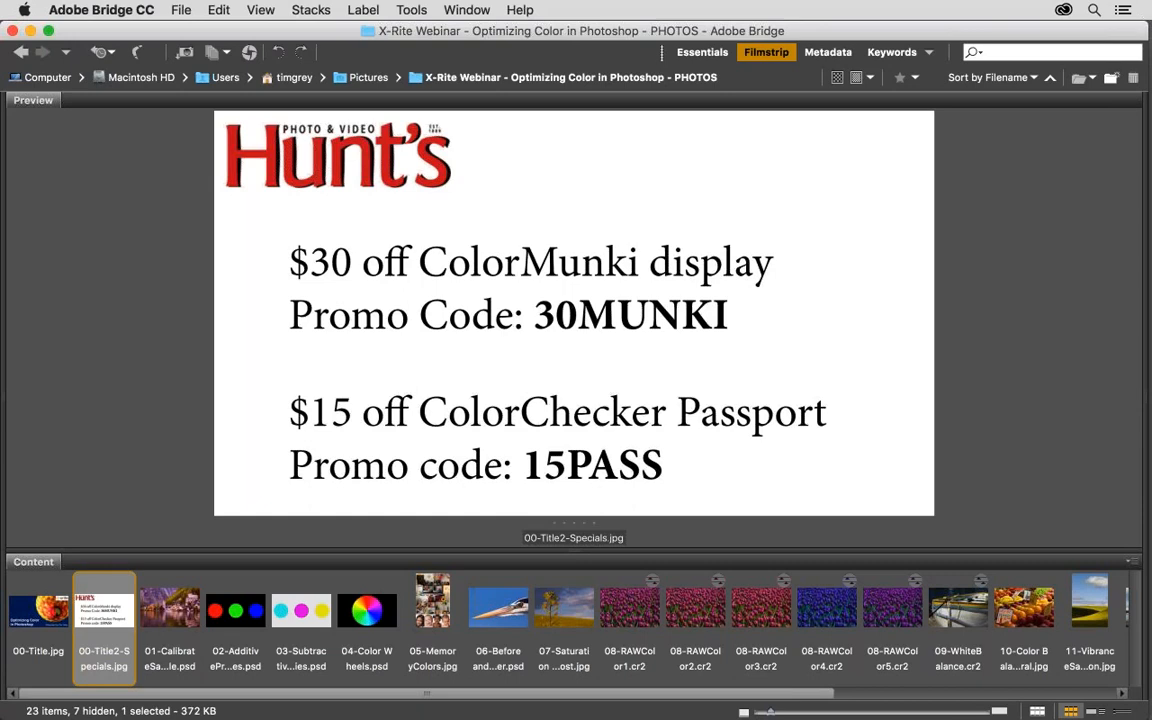
# Open 01-CalibrateSample.psd from the Bridge photo folder in Photoshop and fit the image to the window.
pyautogui.press('Right')
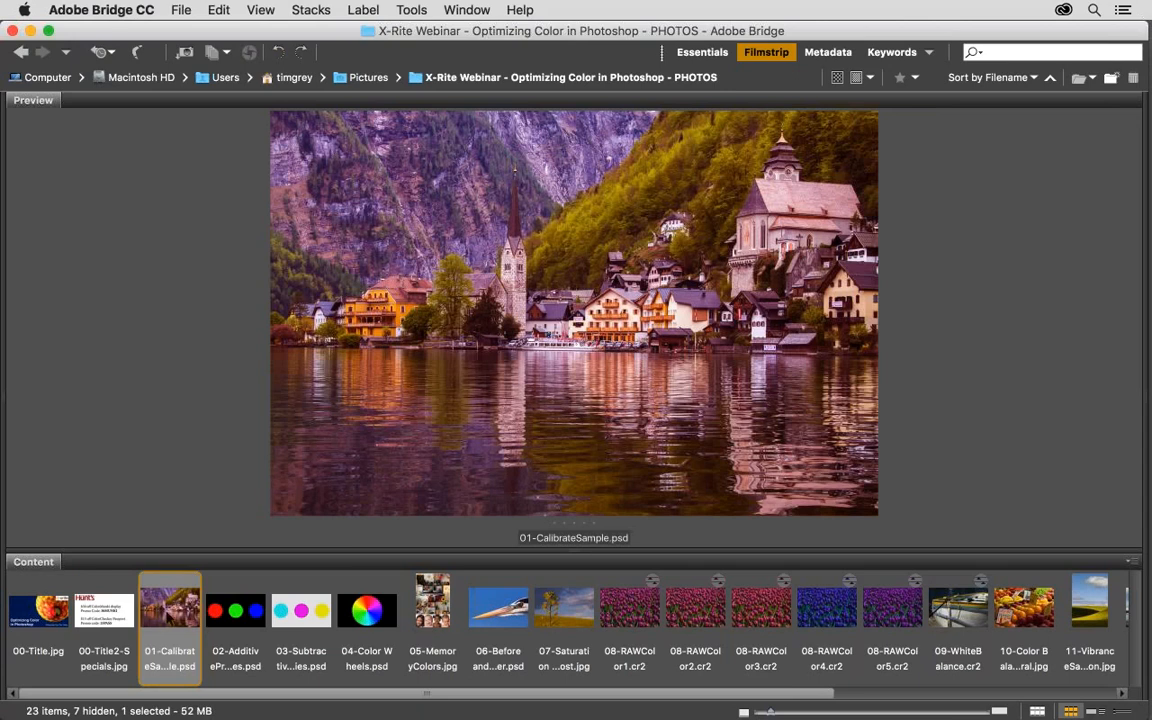
pyautogui.doubleClick(170, 617)
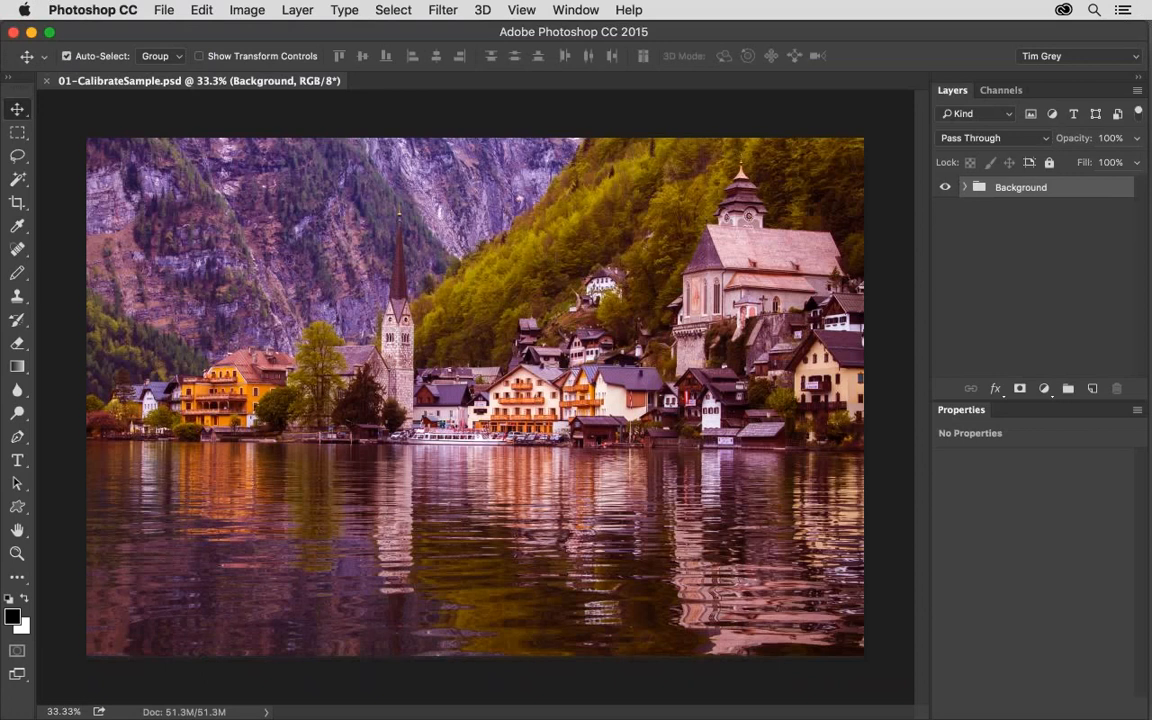
pyautogui.press('super+0')
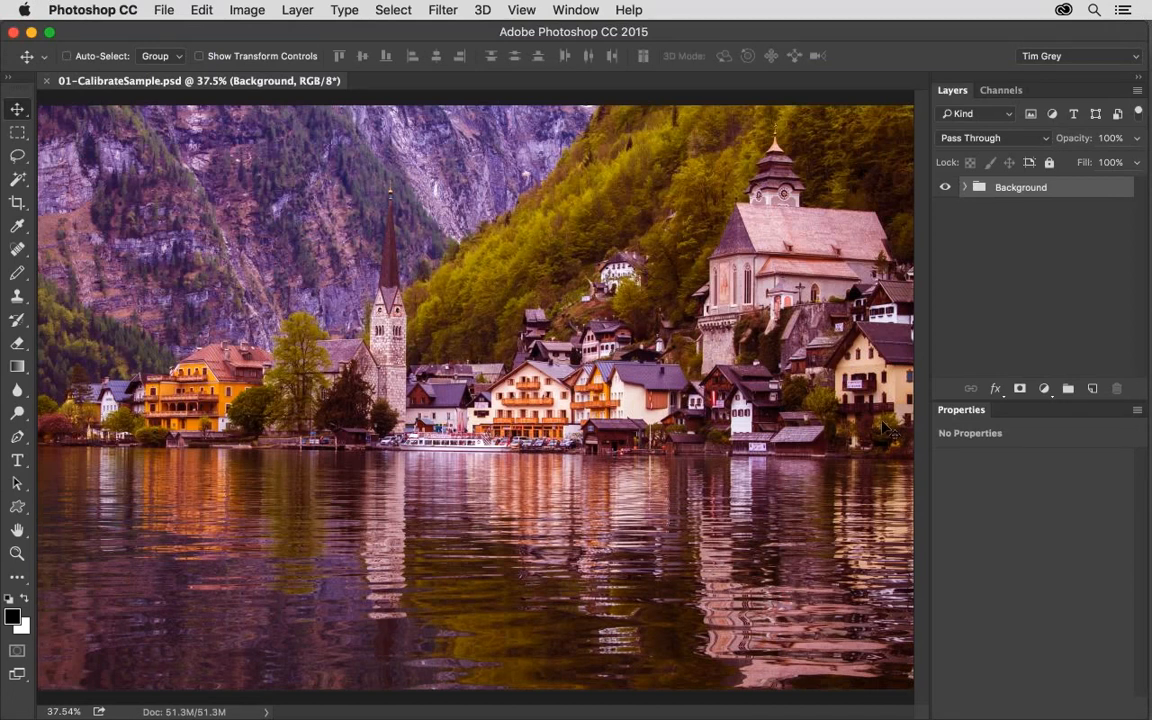
# Add a Color Balance adjustment layer with midtones Cyan–Red at -15 and Magenta–Green at +40.
pyautogui.click(1044, 388)
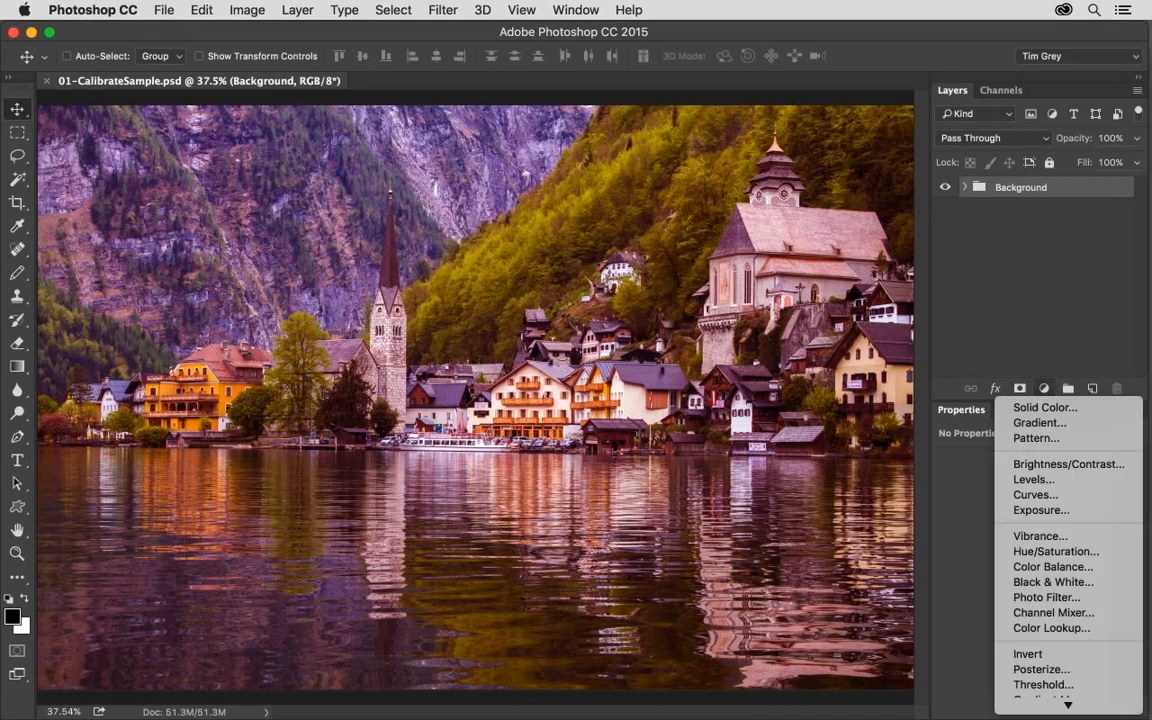
pyautogui.click(1025, 565)
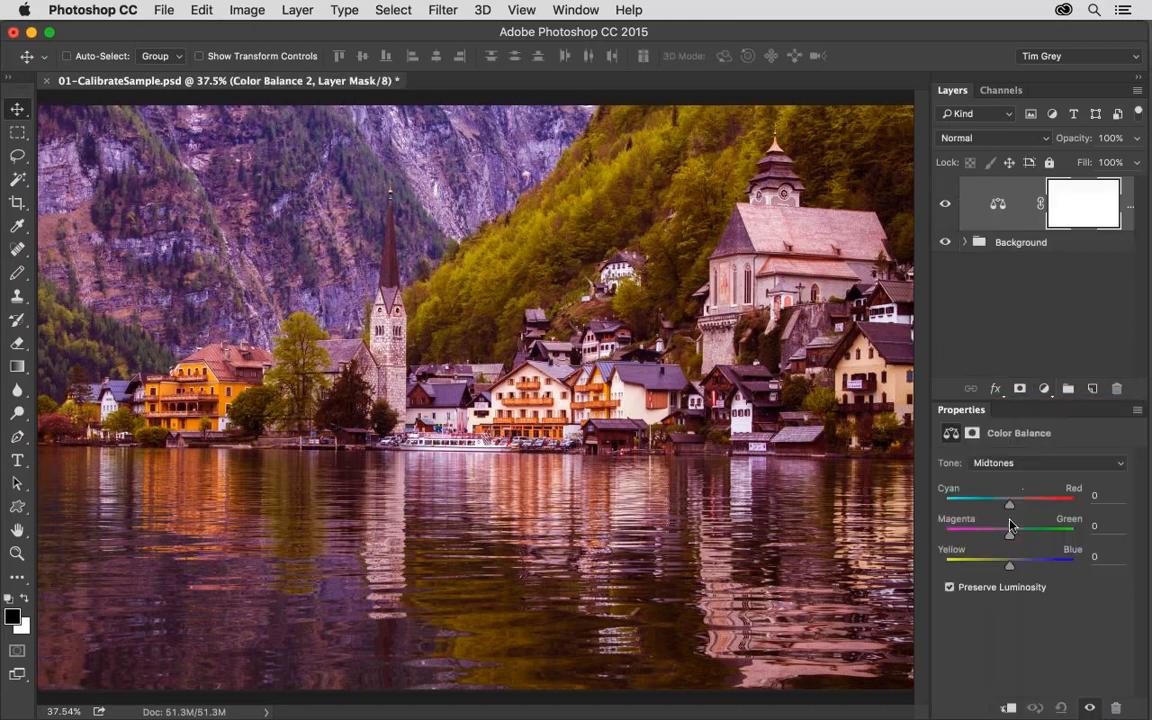
pyautogui.moveTo(1010, 535); pyautogui.dragTo(1000, 508)
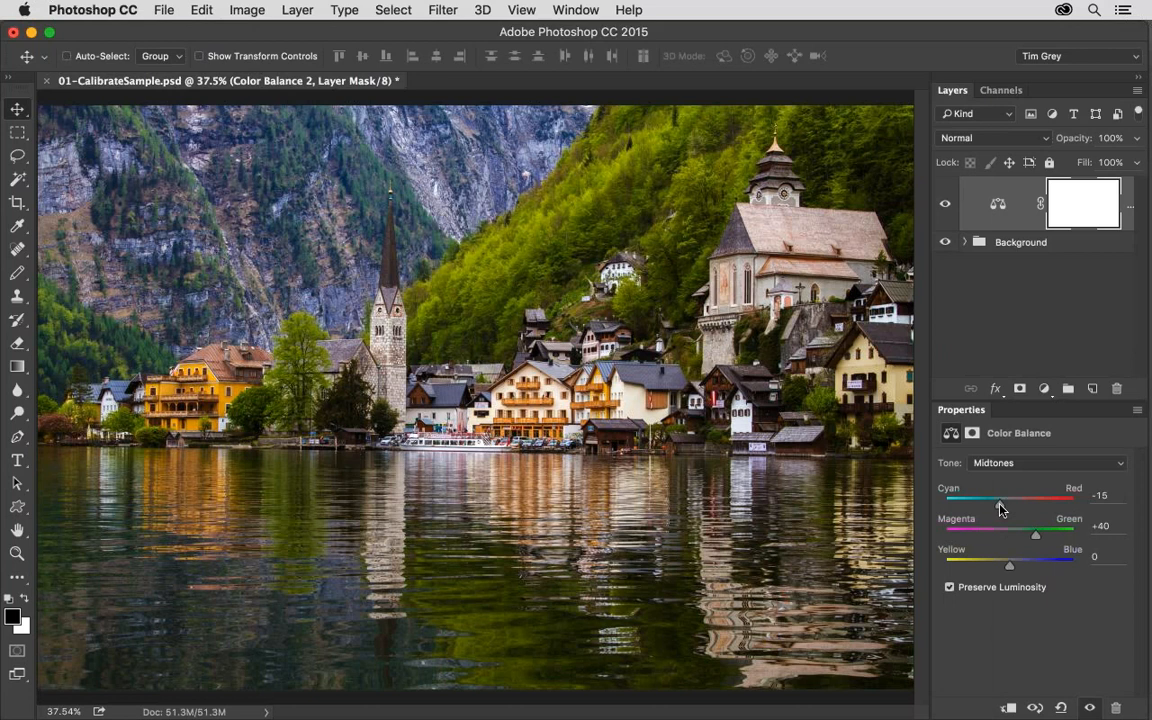
# Hide the Color Balance adjustment inside the Background group and close 01-CalibrateSample.psd without saving.
pyautogui.click(965, 243)
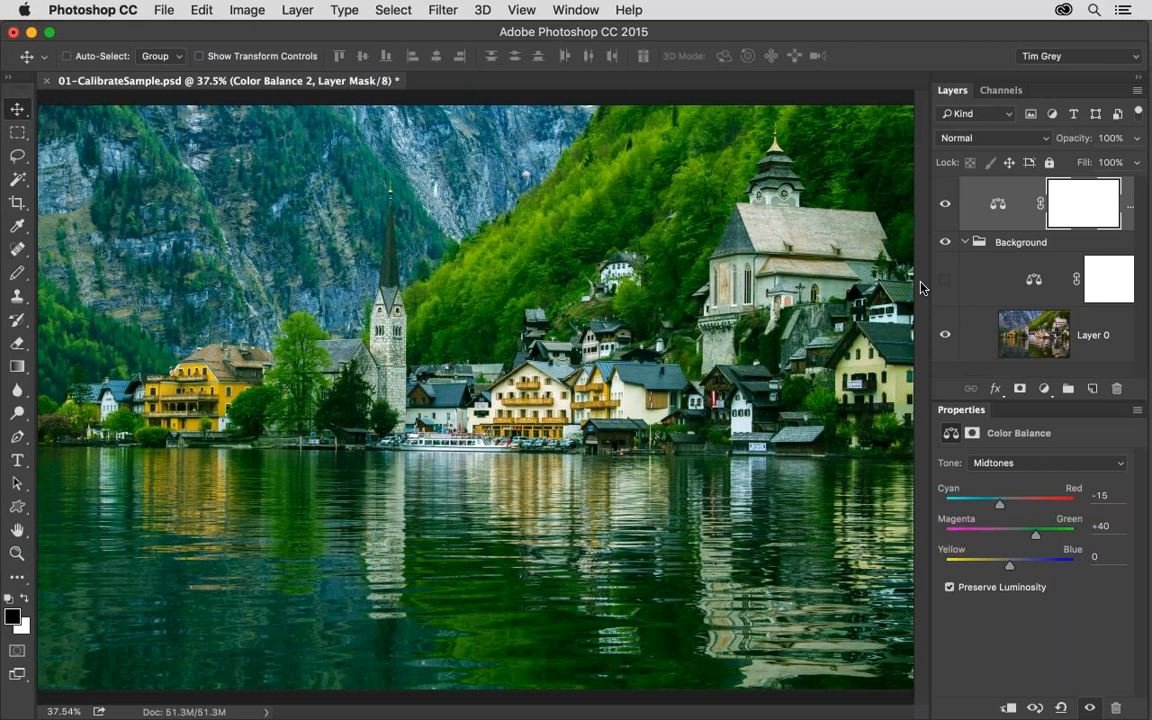
pyautogui.press('super+w')
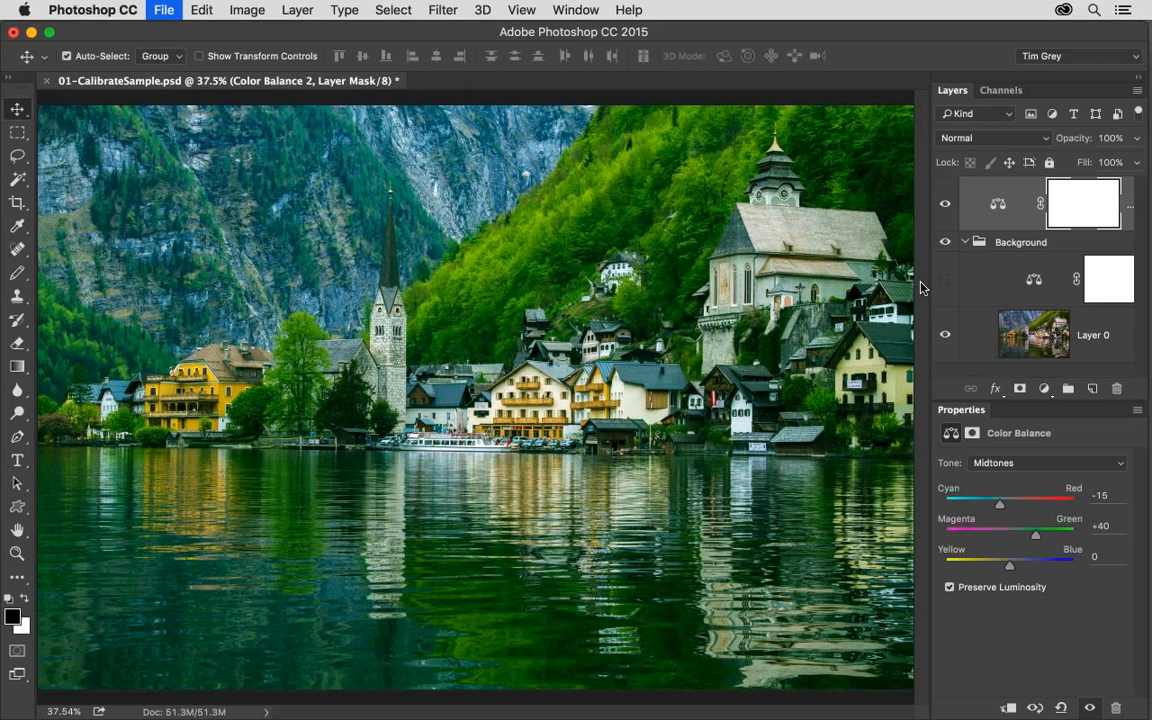
pyautogui.click(539, 273)
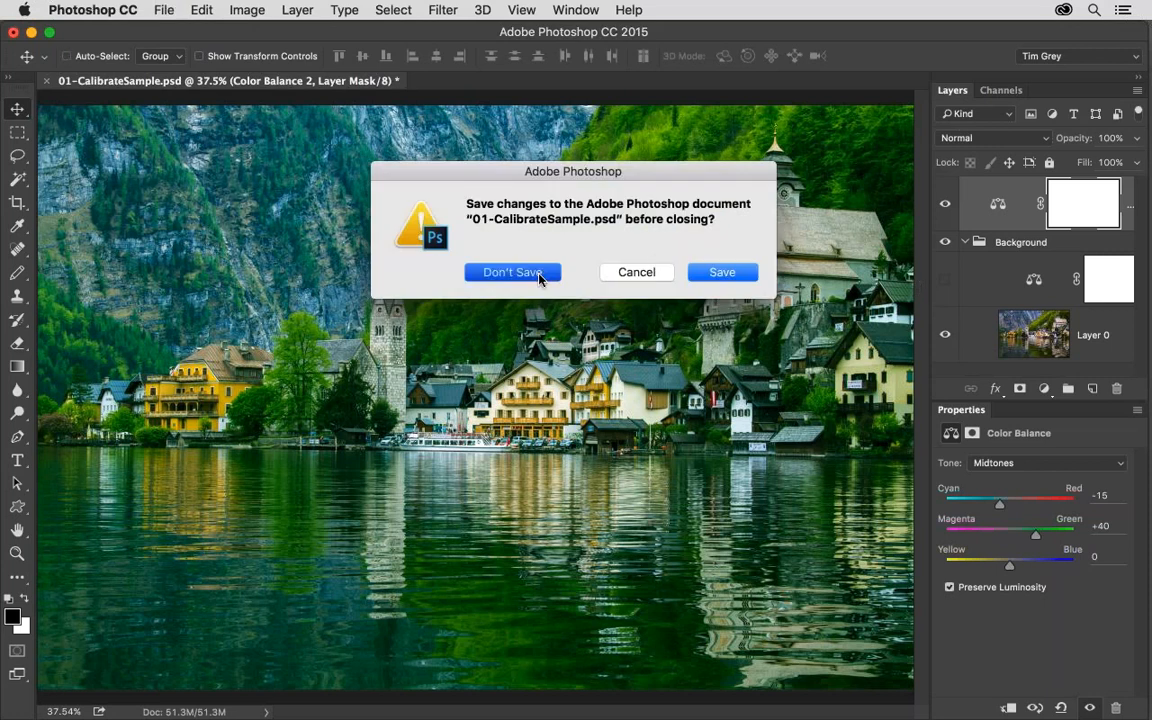
# Switch to Bridge and open 02-AdditivePrimaries.psd in Photoshop, permanently dismissing the offer to create a library from the document.
pyautogui.press('super+Tab')
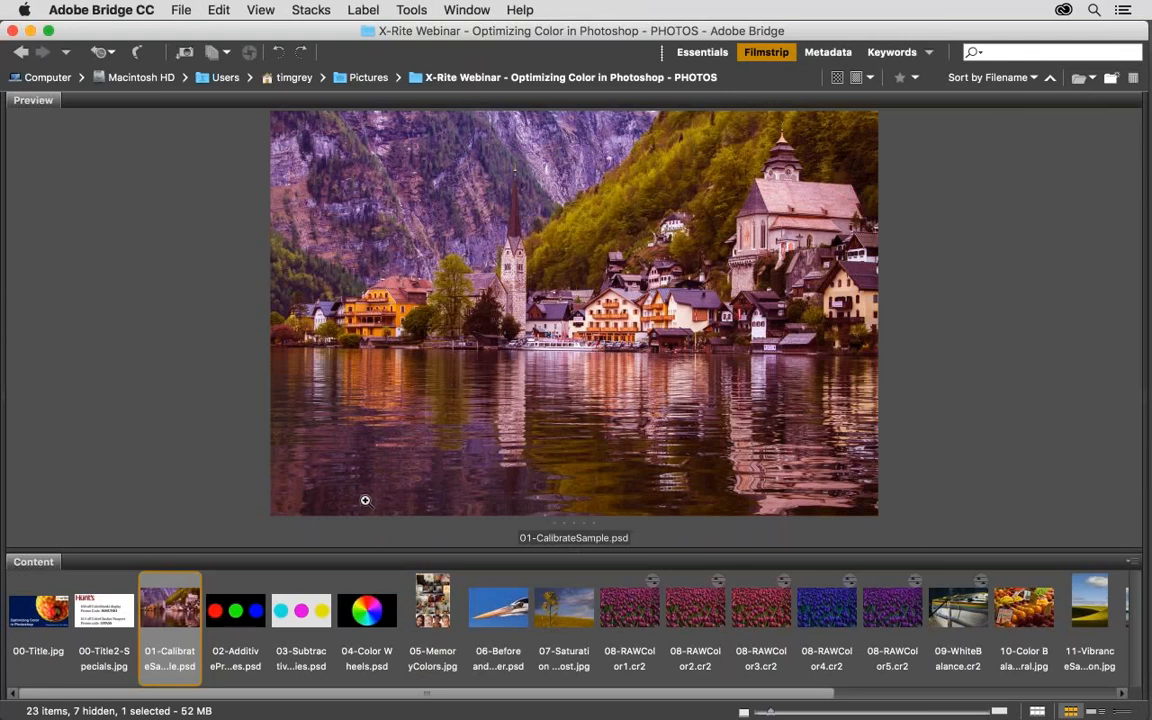
pyautogui.doubleClick(234, 612)
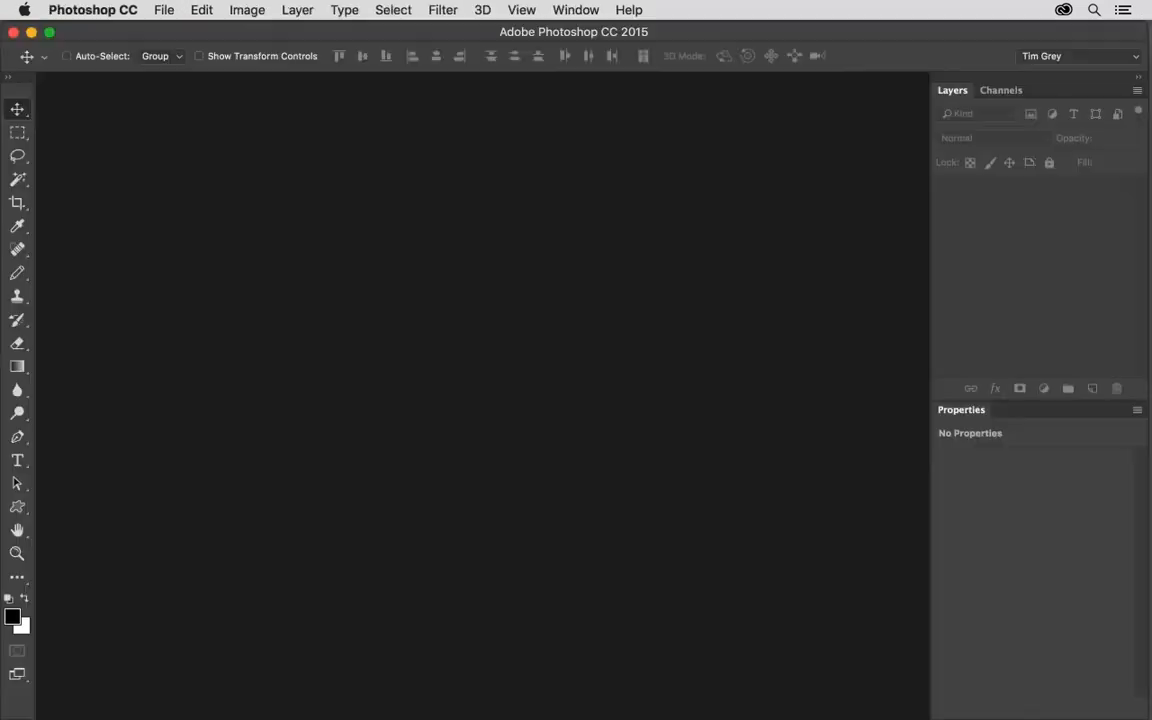
pyautogui.click(533, 623)
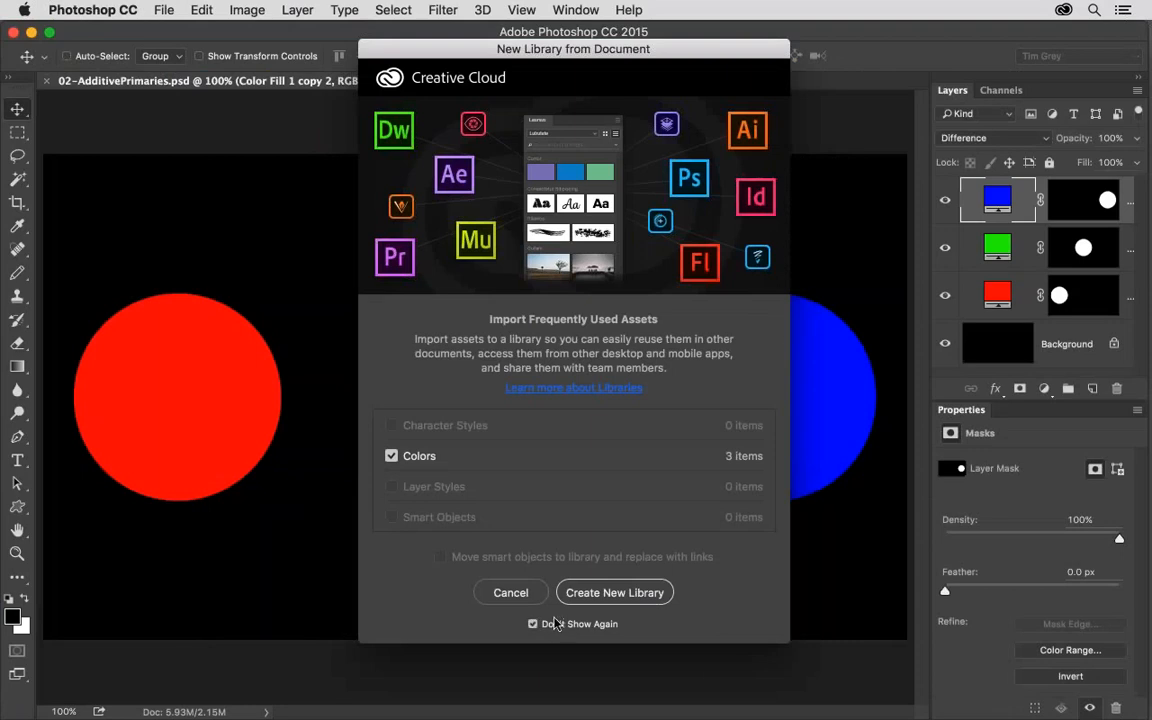
pyautogui.click(506, 593)
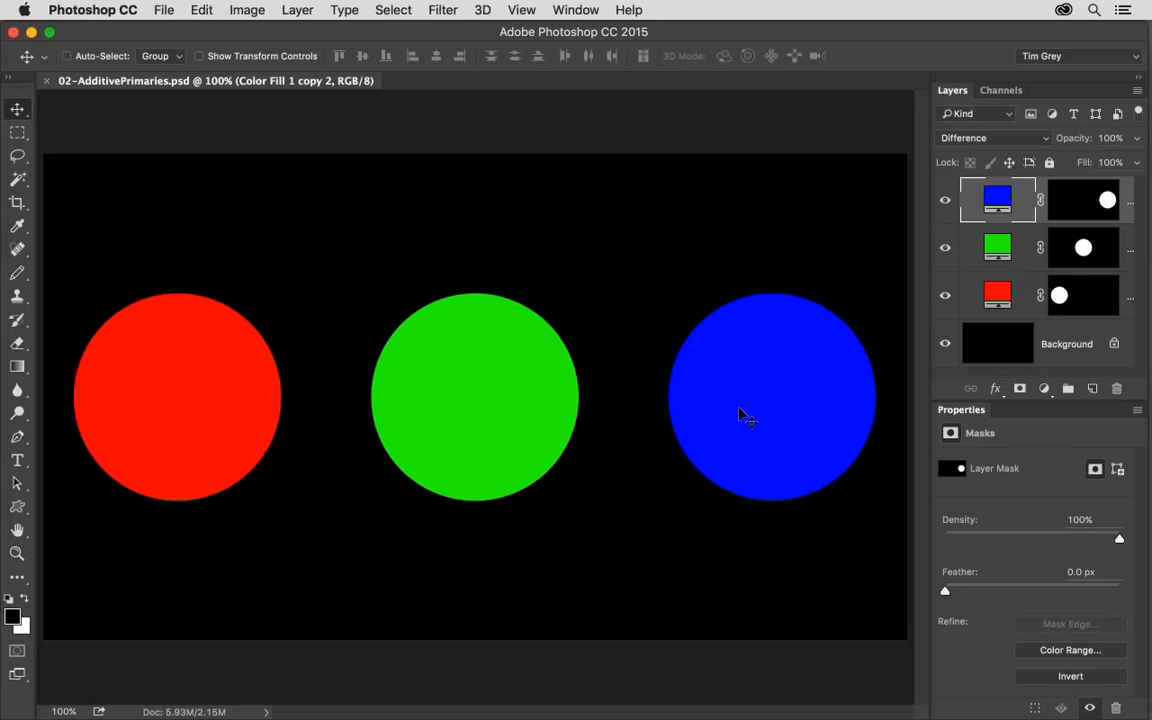
# With Auto-Select on, move the red and blue circles to overlap the green one, and close 02-AdditivePrimaries.psd without saving.
pyautogui.click(67, 56)
pyautogui.moveTo(203, 410); pyautogui.dragTo(420, 314)
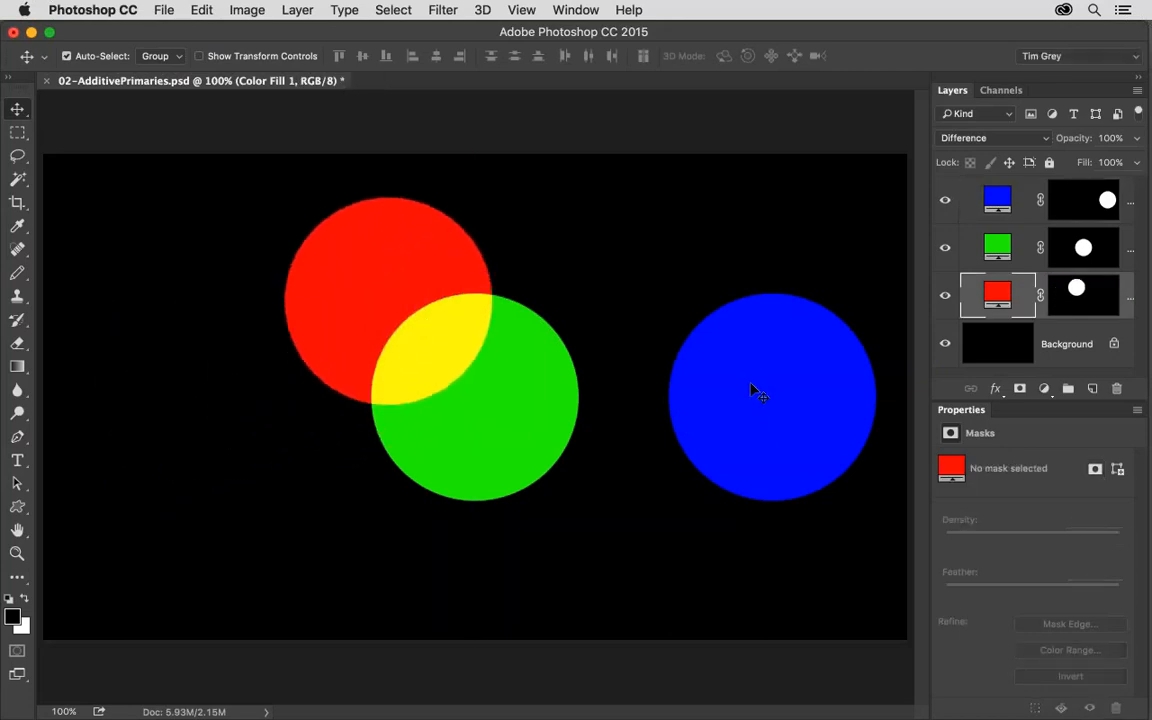
pyautogui.moveTo(757, 392); pyautogui.dragTo(515, 290)
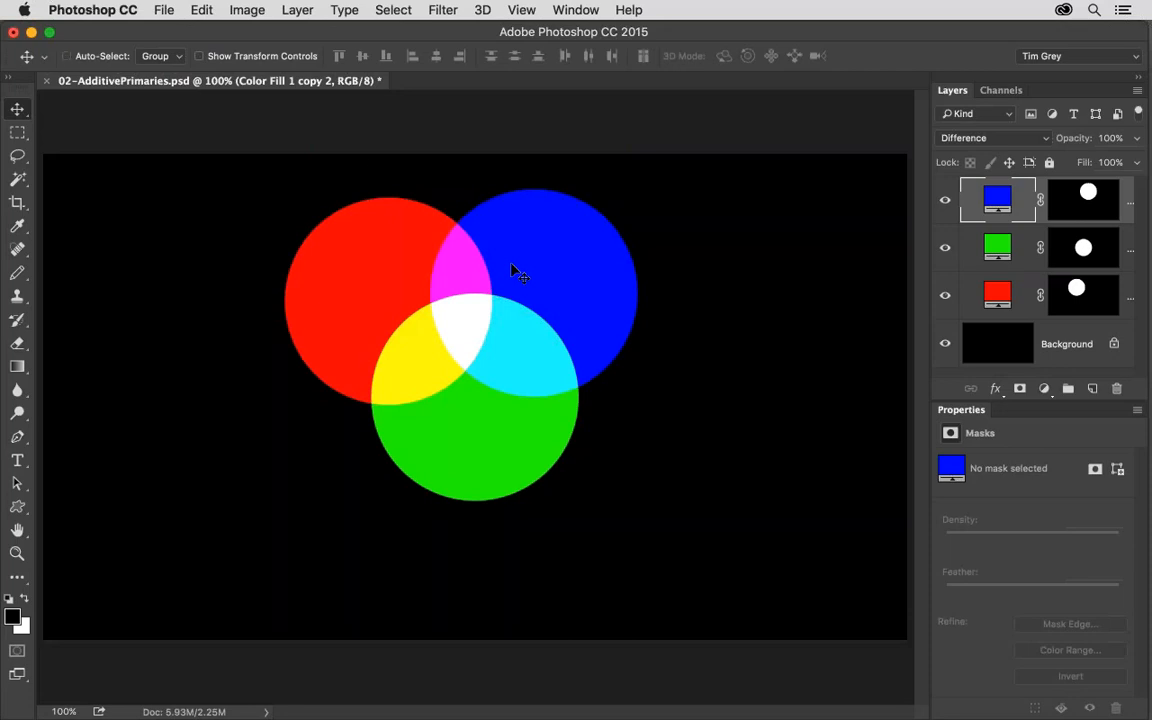
pyautogui.press('super+w')
pyautogui.click(510, 271)
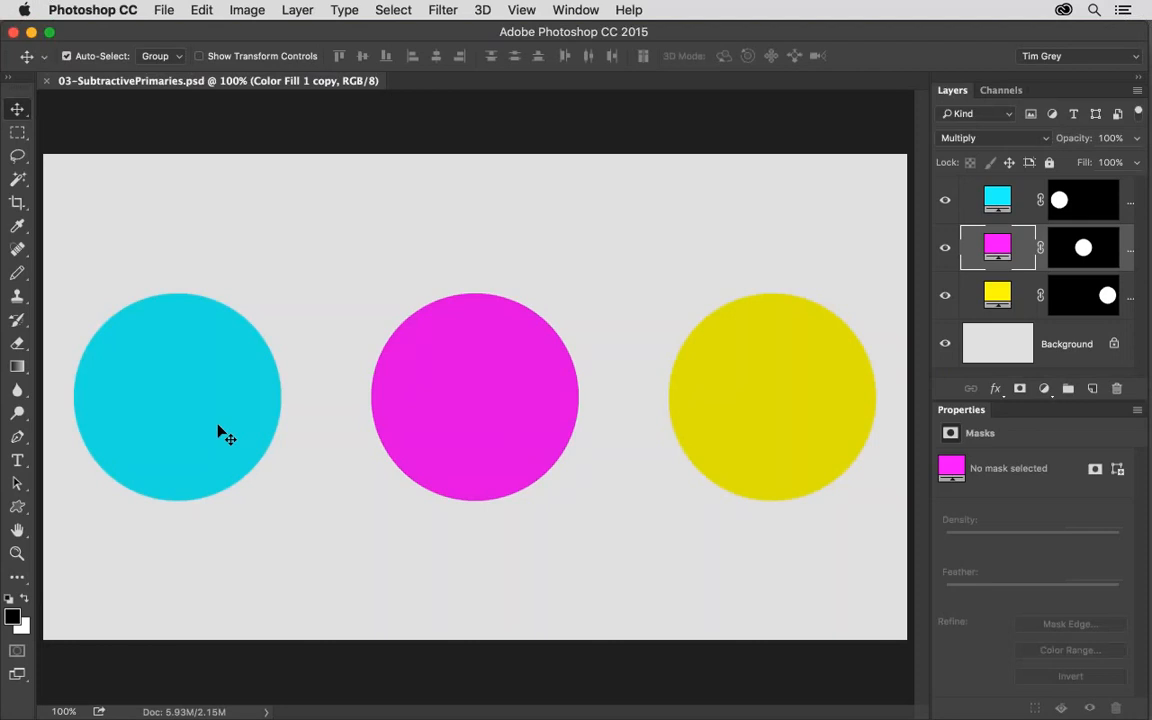
# In 03-SubtractivePrimaries.psd, move the cyan and yellow circles to overlap the magenta one, and close the document without saving.
pyautogui.moveTo(220, 432); pyautogui.dragTo(380, 387)
pyautogui.moveTo(775, 405); pyautogui.dragTo(456, 300)
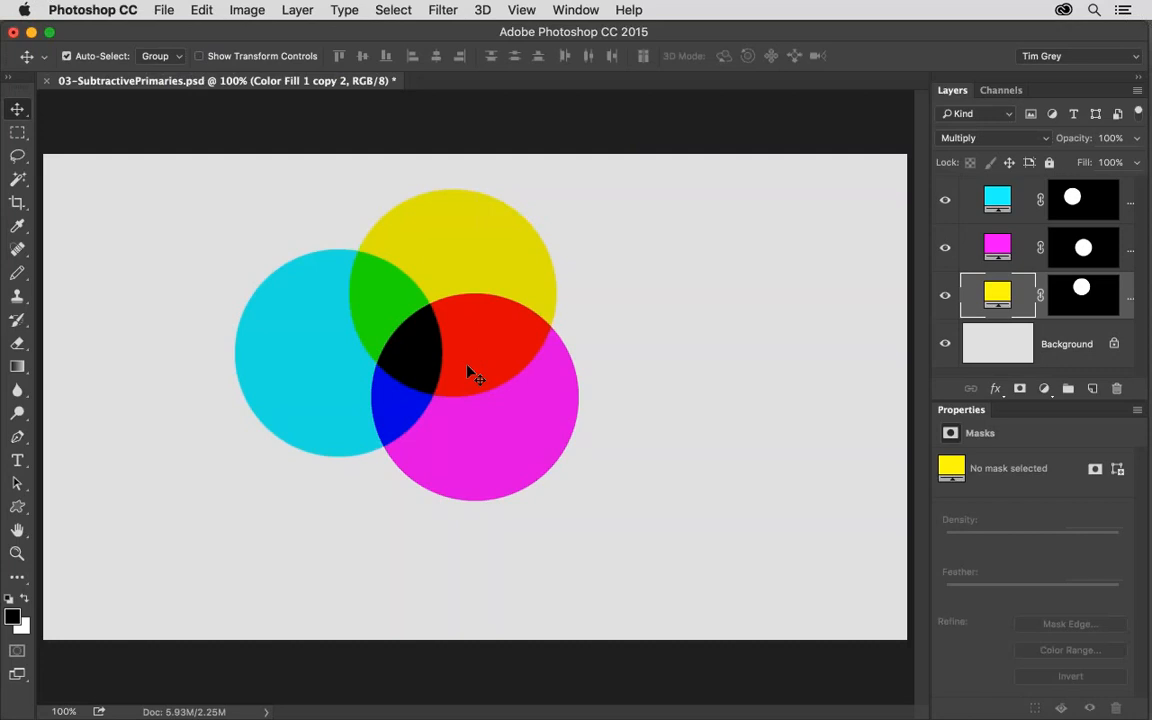
pyautogui.press('super+w')
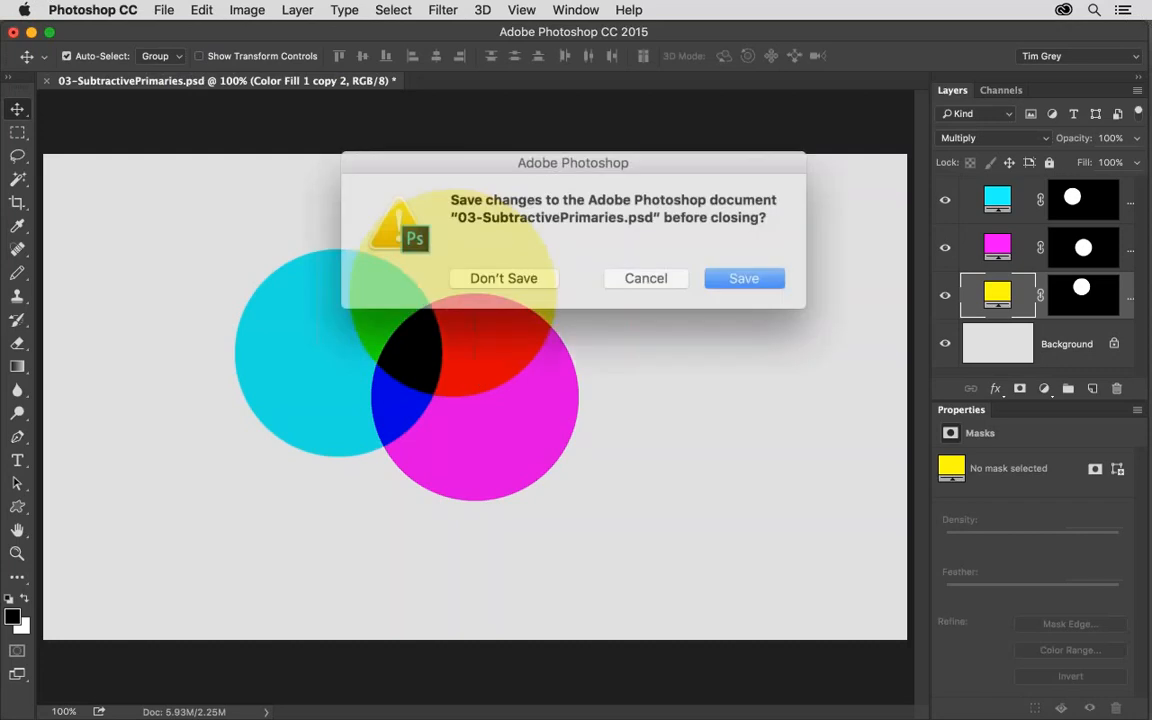
pyautogui.click(505, 271)
# Open 04-Color Wheels.psd from Bridge and hide the 15-ColorWheel and 16-RGBBalance layers to expose the 17-LabBalance wheel.
pyautogui.press('super+Tab')
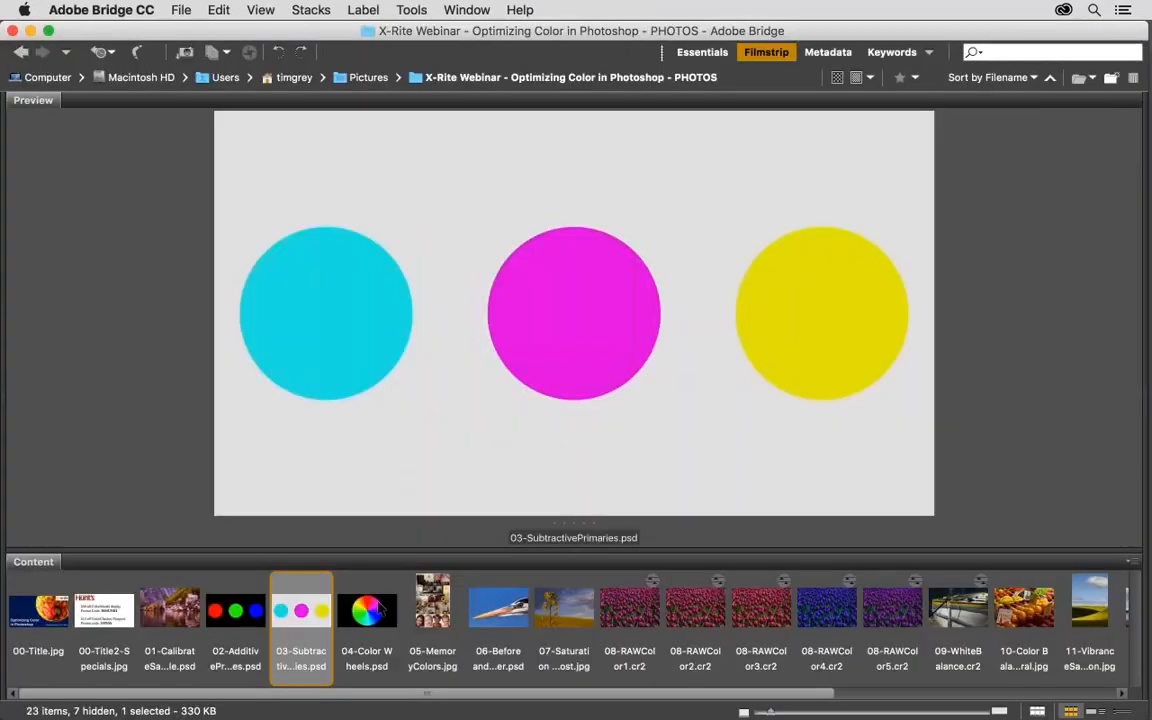
pyautogui.doubleClick(370, 612)
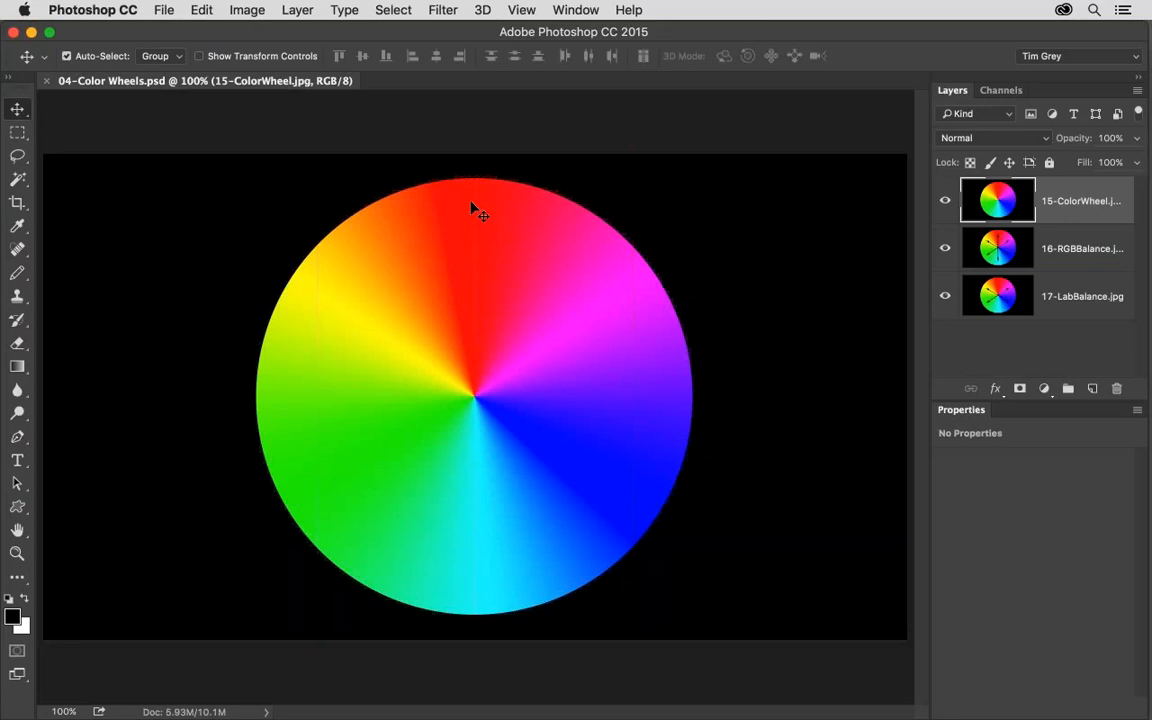
pyautogui.click(942, 202)
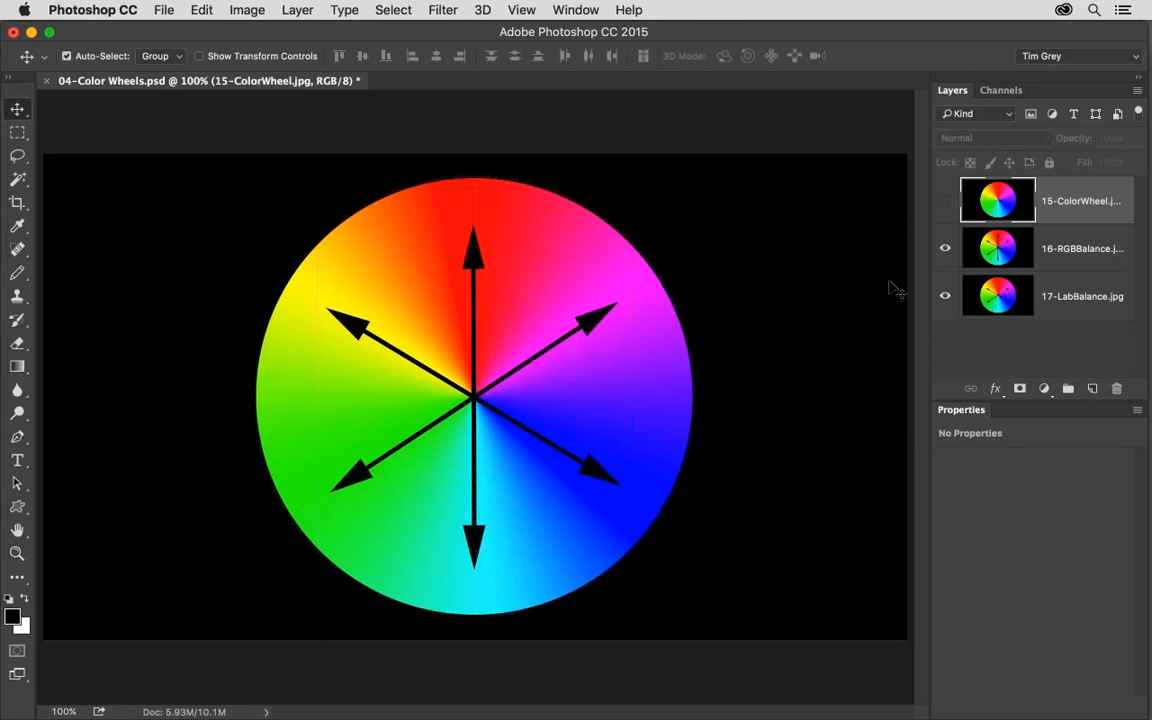
pyautogui.click(942, 252)
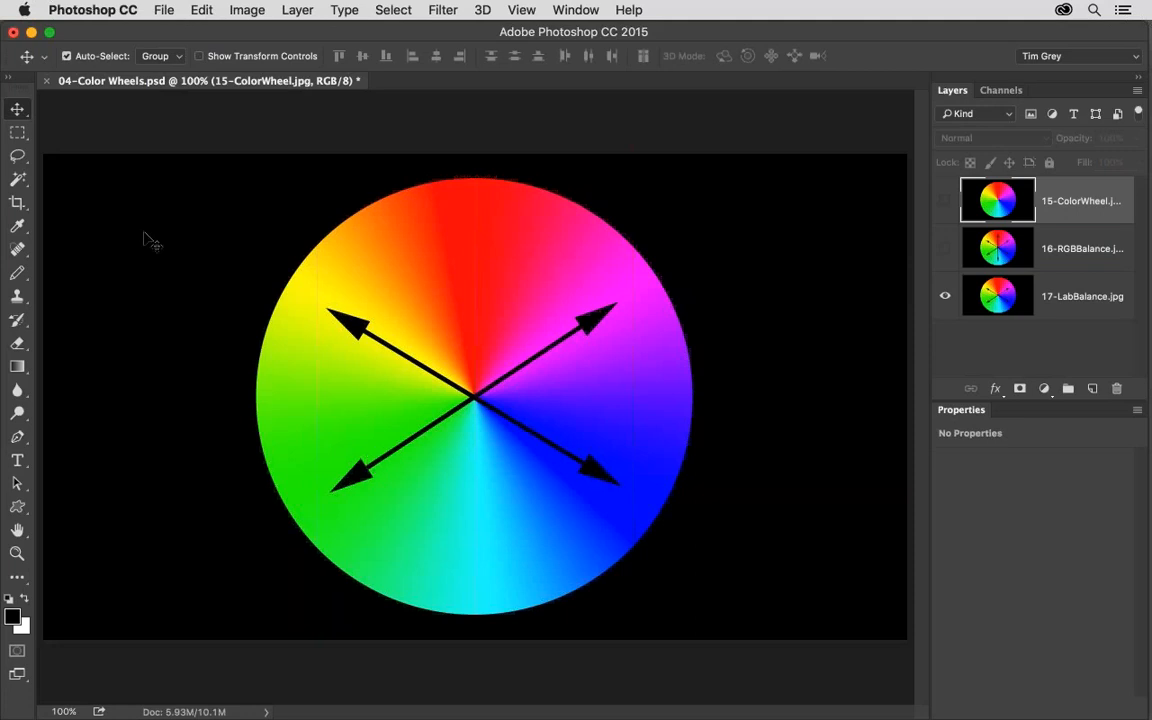
# Close 04-Color Wheels.psd without saving and open 05-MemoryColors.jpg from Bridge, enlarged to fill the window.
pyautogui.click(45, 80)
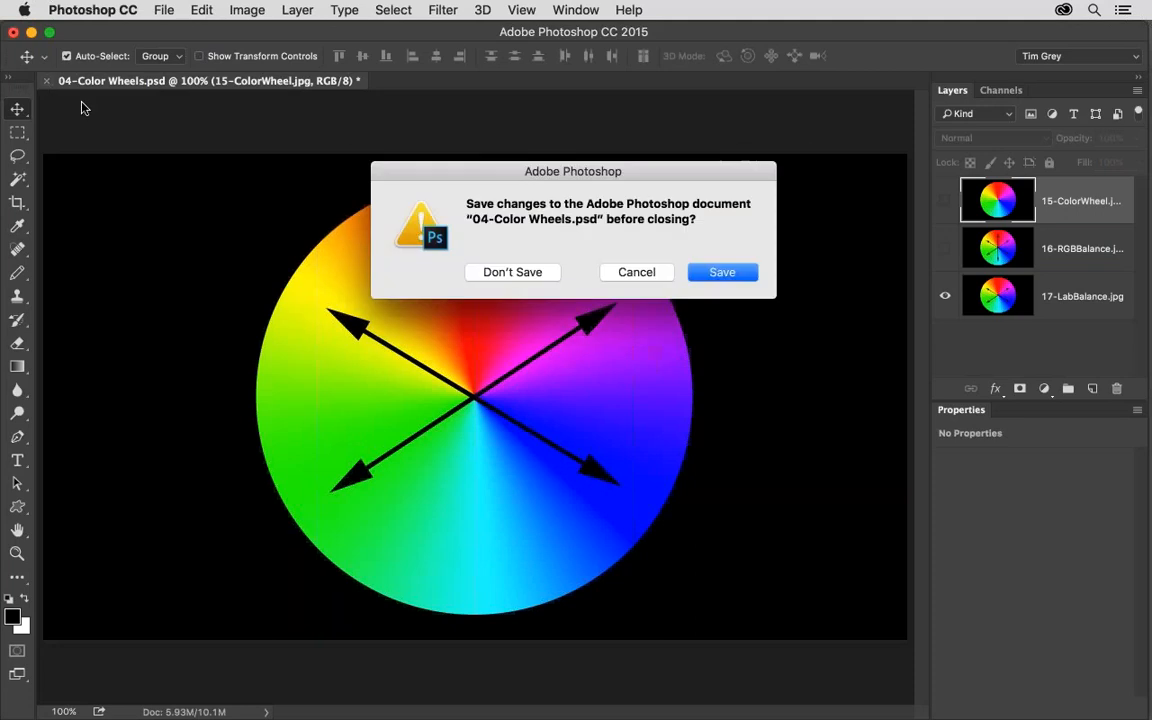
pyautogui.press('d')
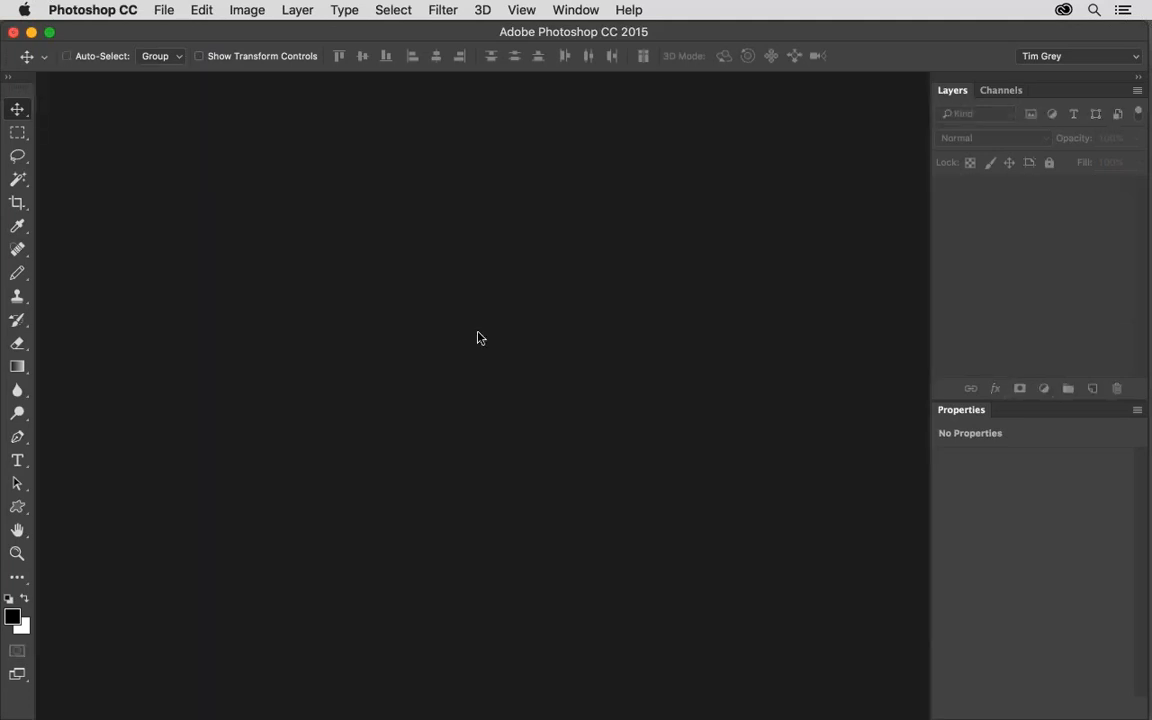
pyautogui.press('super+Tab')
pyautogui.doubleClick(431, 612)
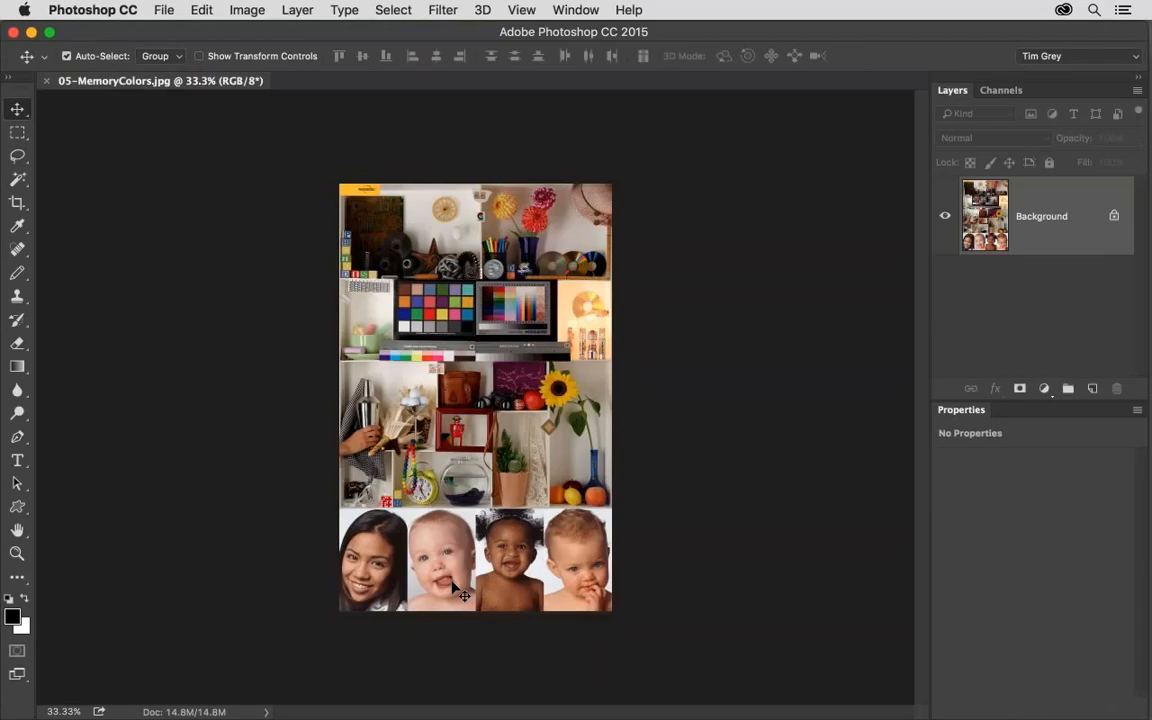
pyautogui.press('super+plus')
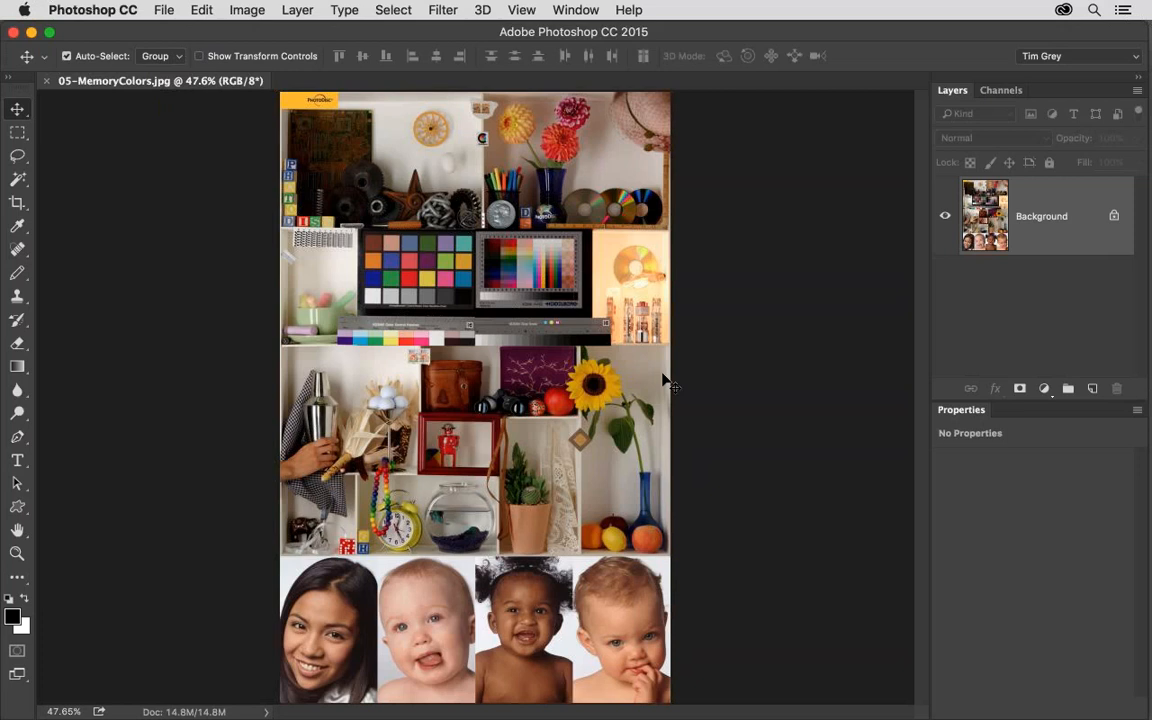
# Close 05-MemoryColors.jpg and open 06-Before and After.psd from Bridge in Photoshop.
pyautogui.press('super+w')
pyautogui.press('super+Tab')
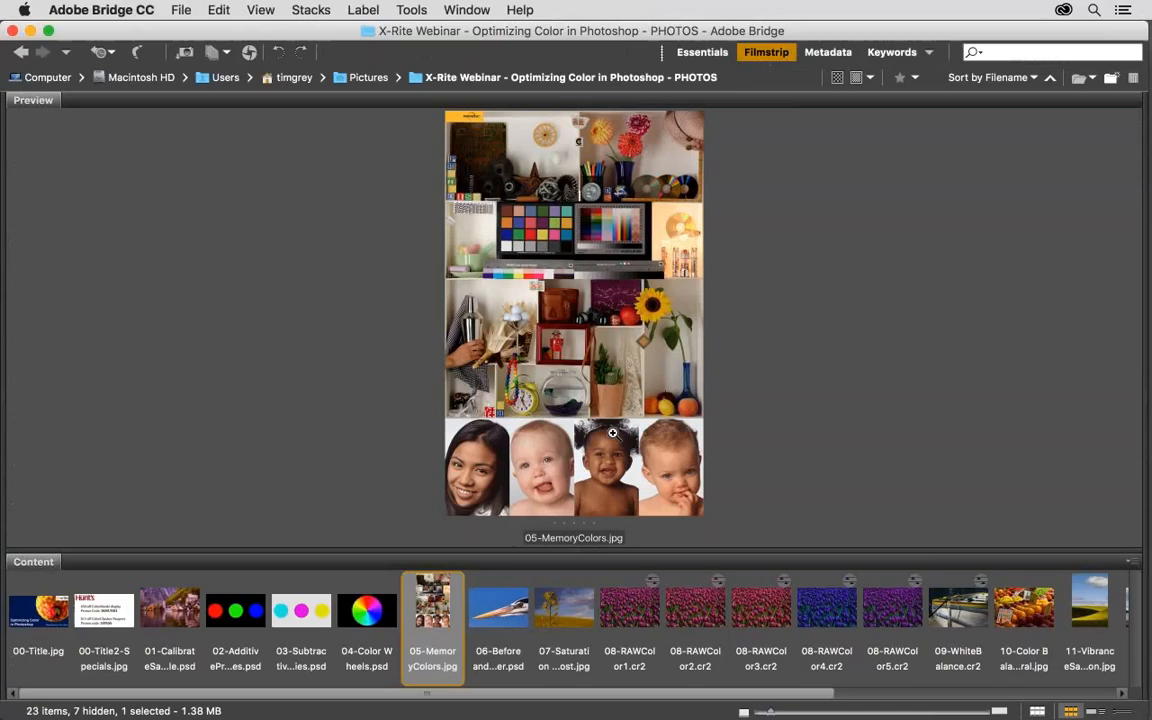
pyautogui.doubleClick(499, 612)
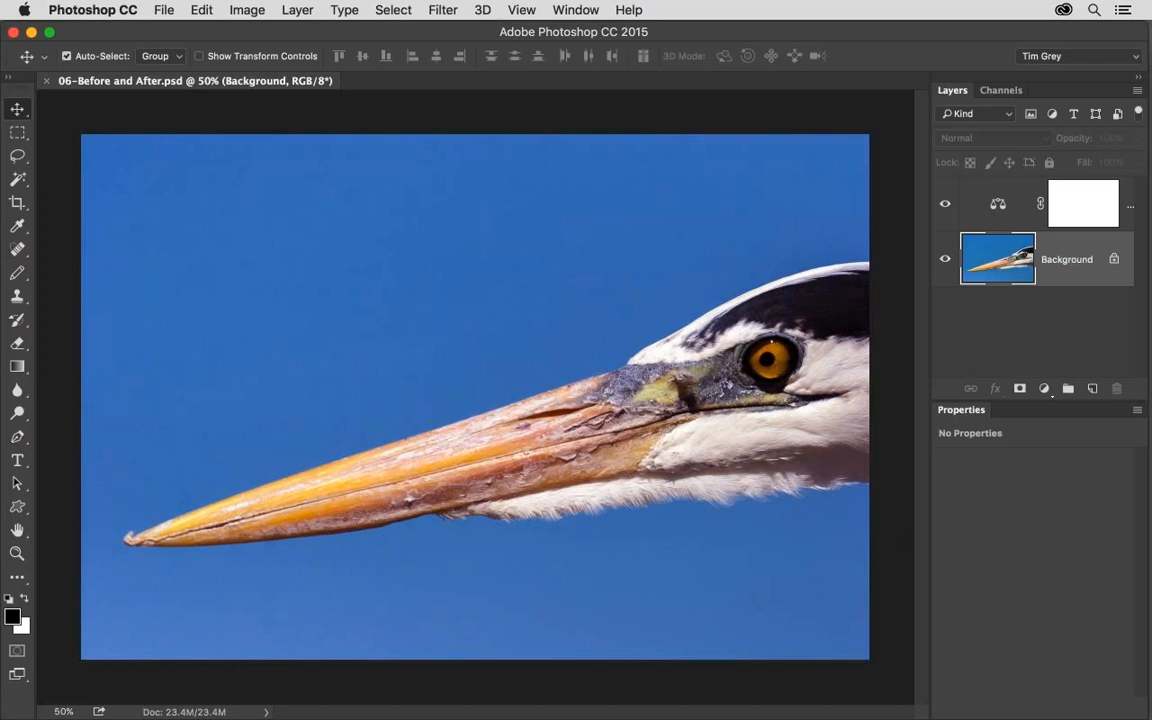
# Compare the heron photo before and after correction by toggling the Color Balance adjustment layer's visibility repeatedly.
pyautogui.click(945, 206)
pyautogui.click(945, 206)
pyautogui.press('super+equal')
pyautogui.press('super+equal')
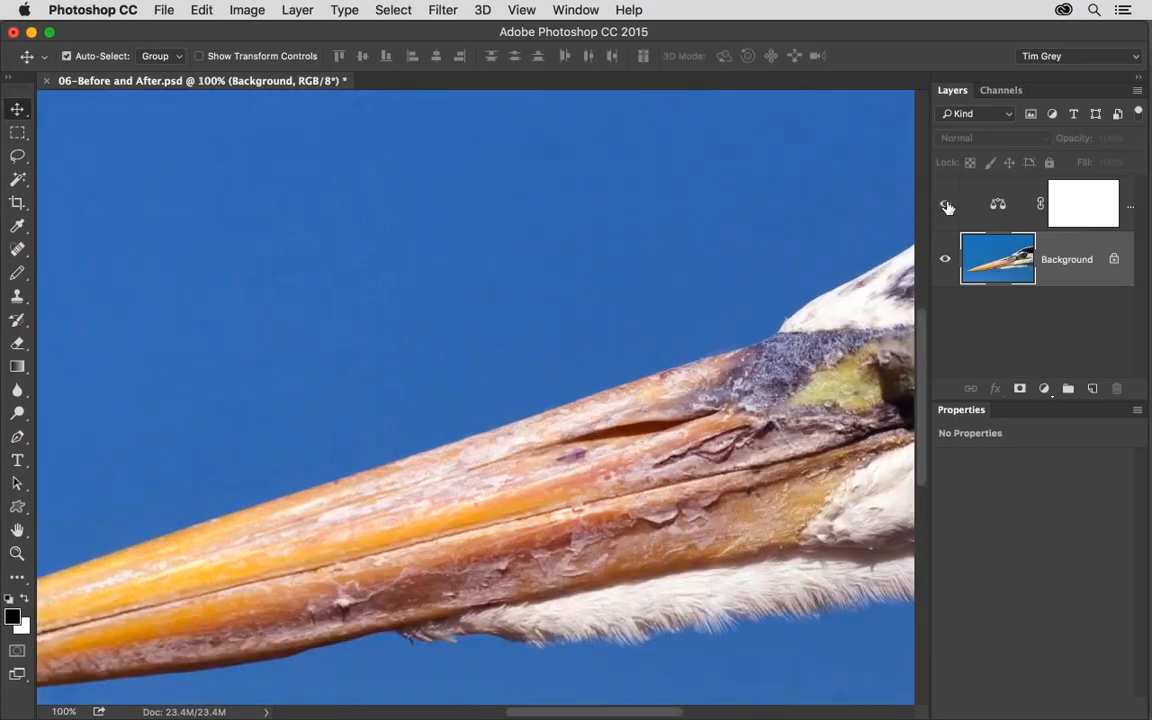
pyautogui.press('super+0')
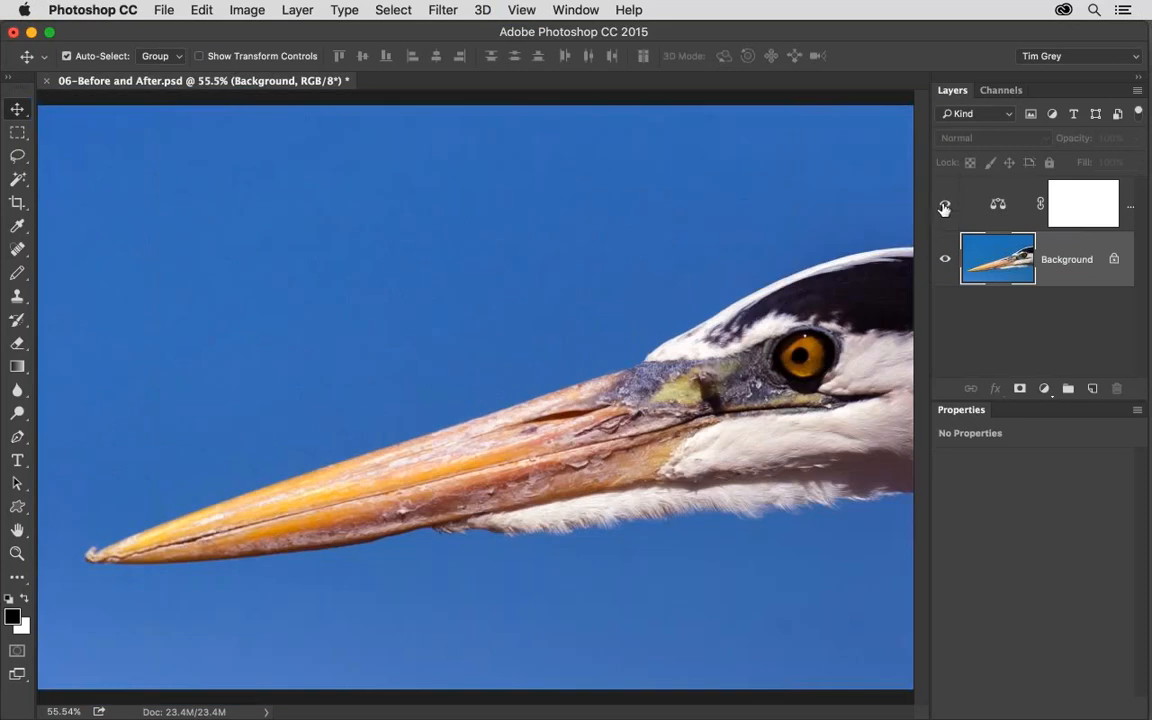
pyautogui.click(944, 207)
pyautogui.click(944, 207)
pyautogui.click(944, 208)
pyautogui.click(944, 207)
pyautogui.click(945, 205)
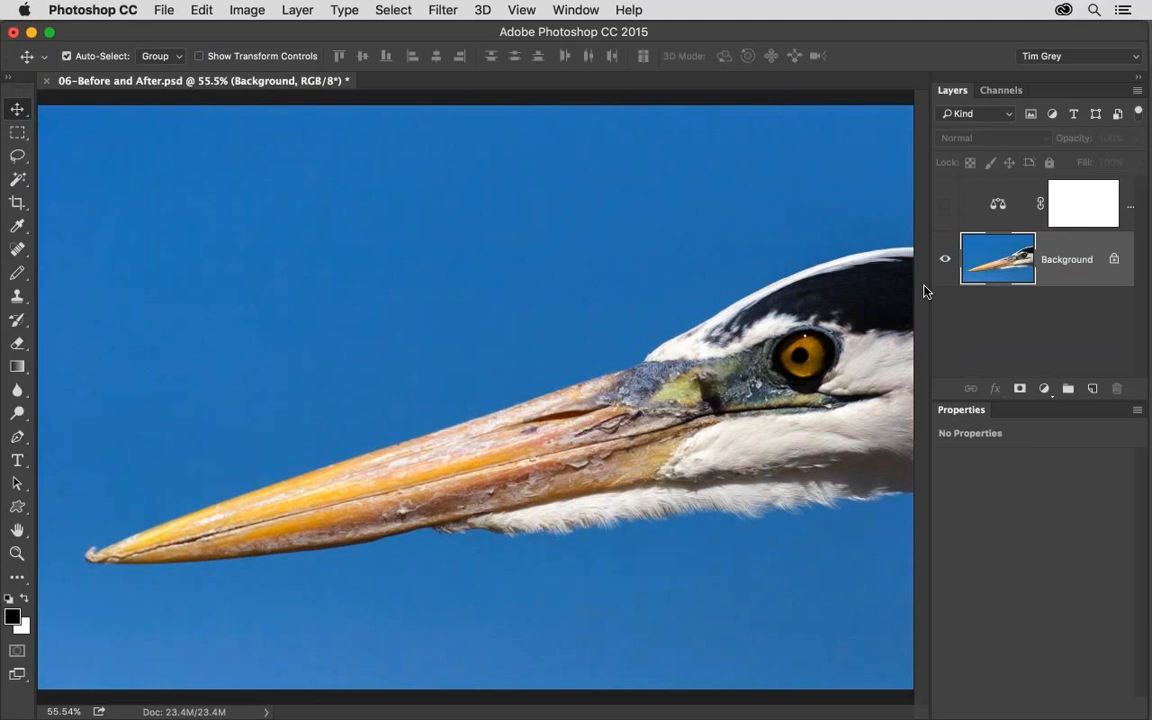
# Close 06-Before and After.psd without saving and open 07-Saturation Boost.jpg from Bridge, enlarged to fill the window.
pyautogui.press('super+w')
pyautogui.click(538, 268)
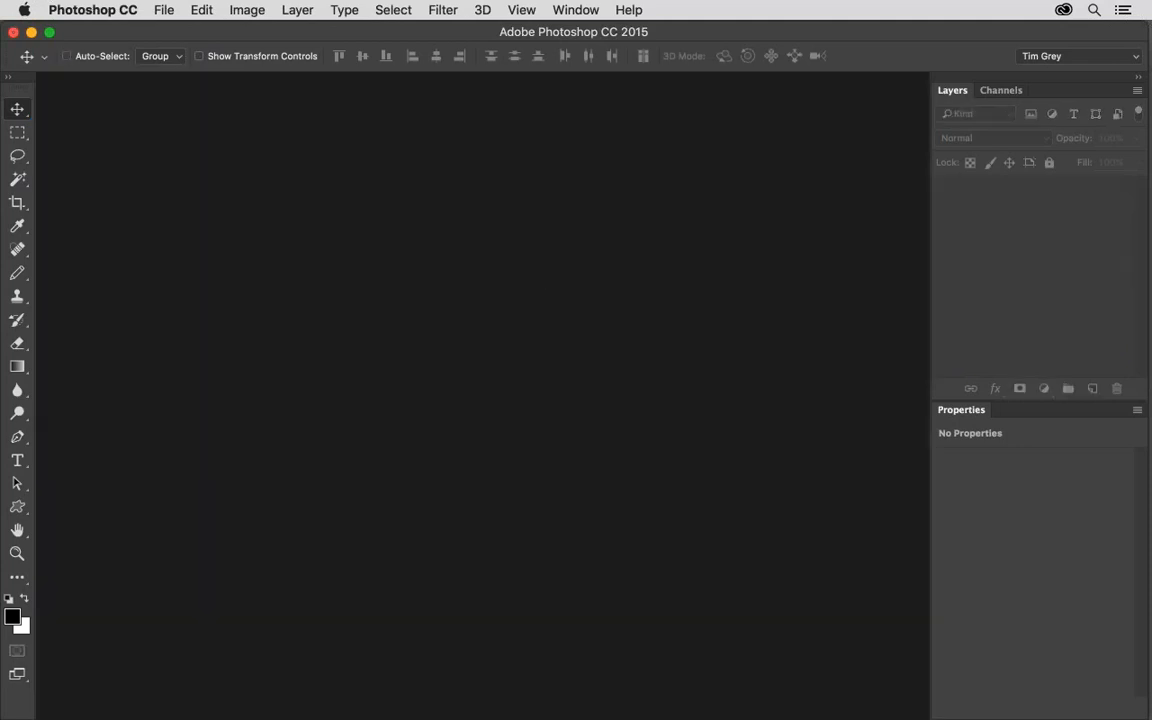
pyautogui.press('super+Tab')
pyautogui.doubleClick(571, 608)
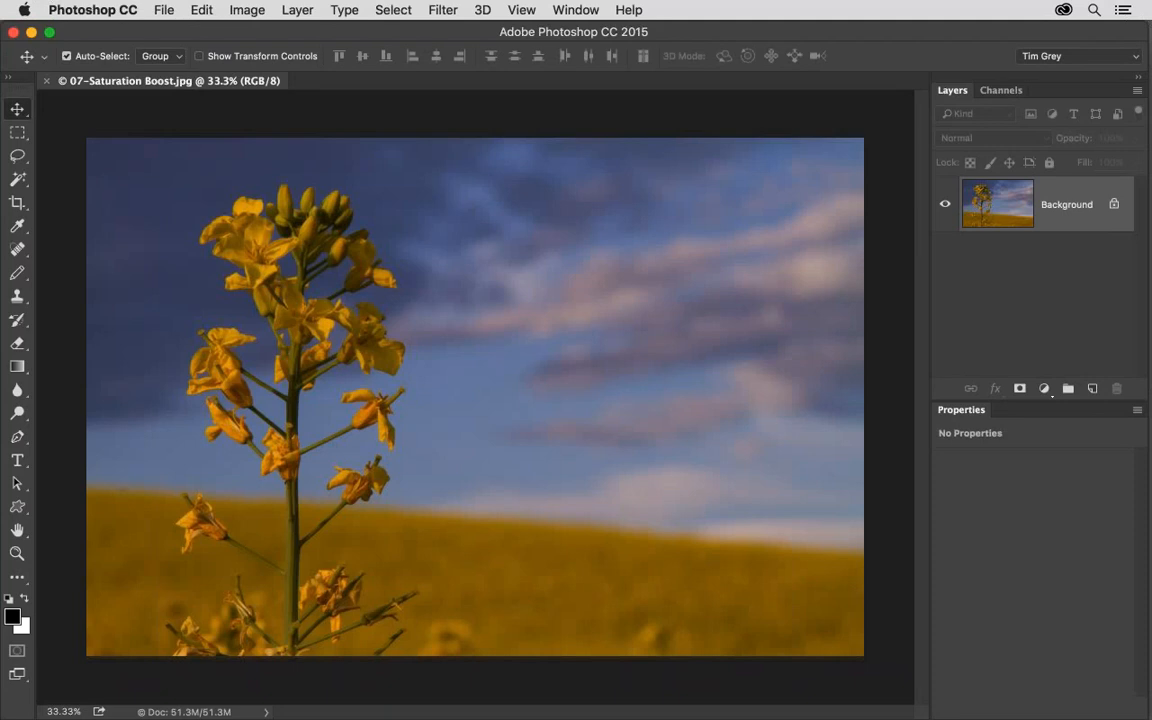
pyautogui.press('super+plus')
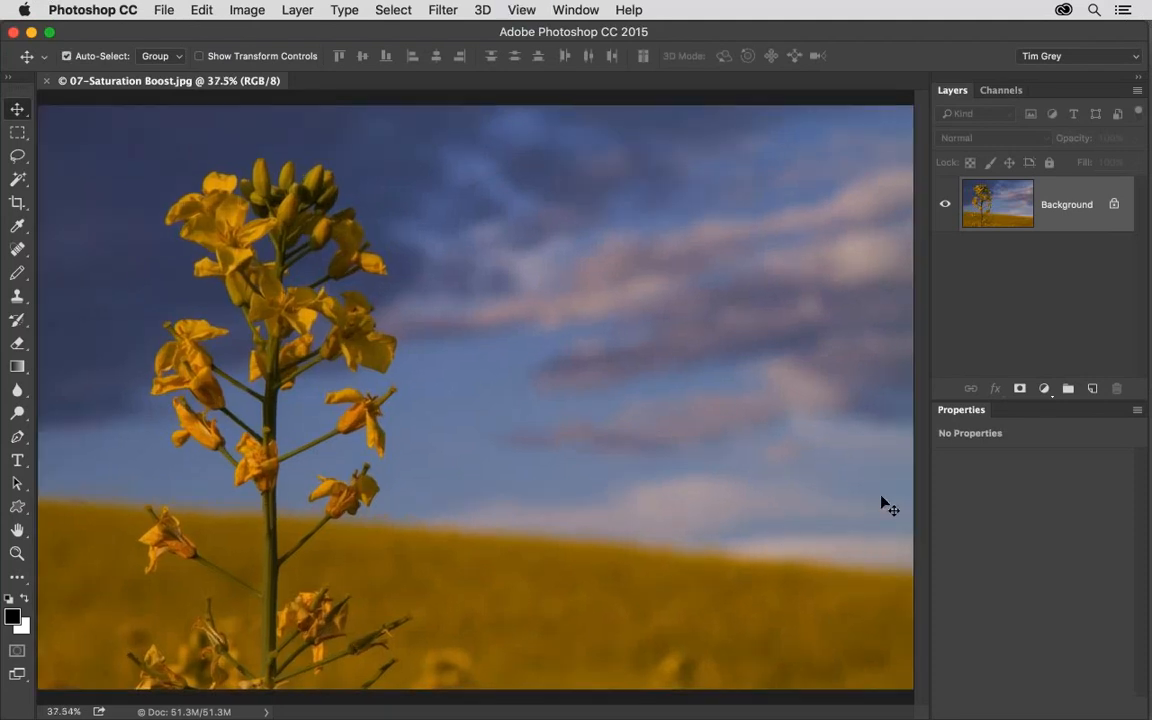
# Add a Hue/Saturation adjustment layer and try Saturation at +100, reducing it to +9.
pyautogui.click(1044, 388)
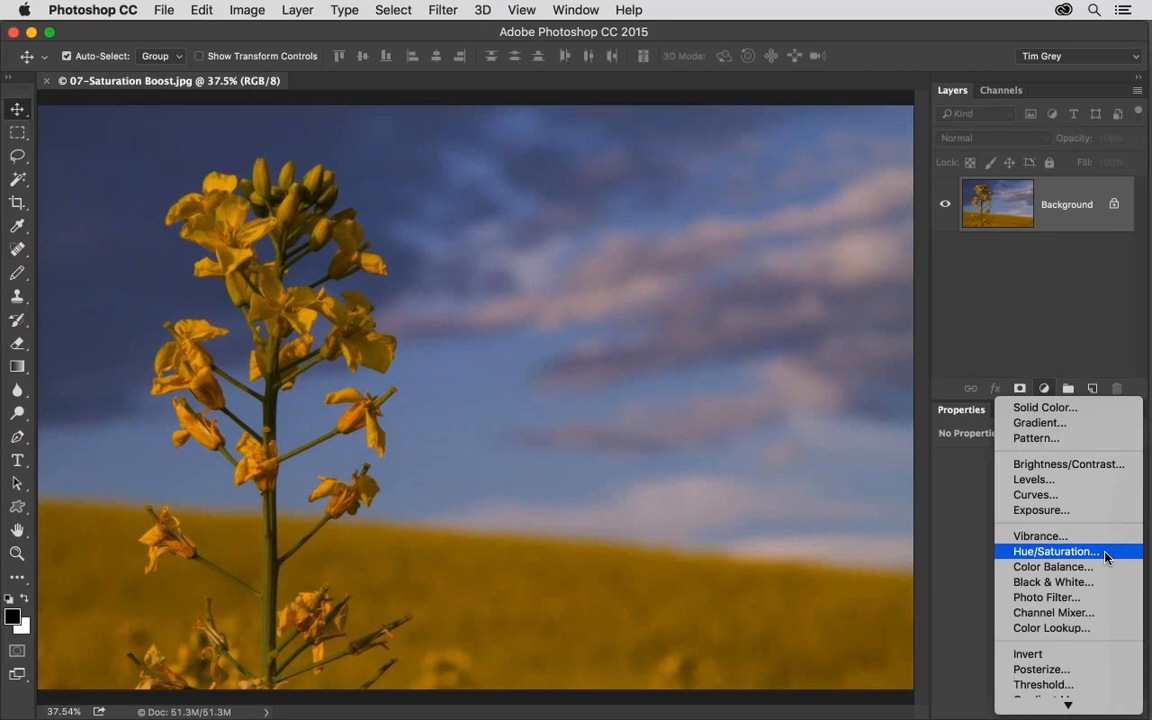
pyautogui.click(1106, 557)
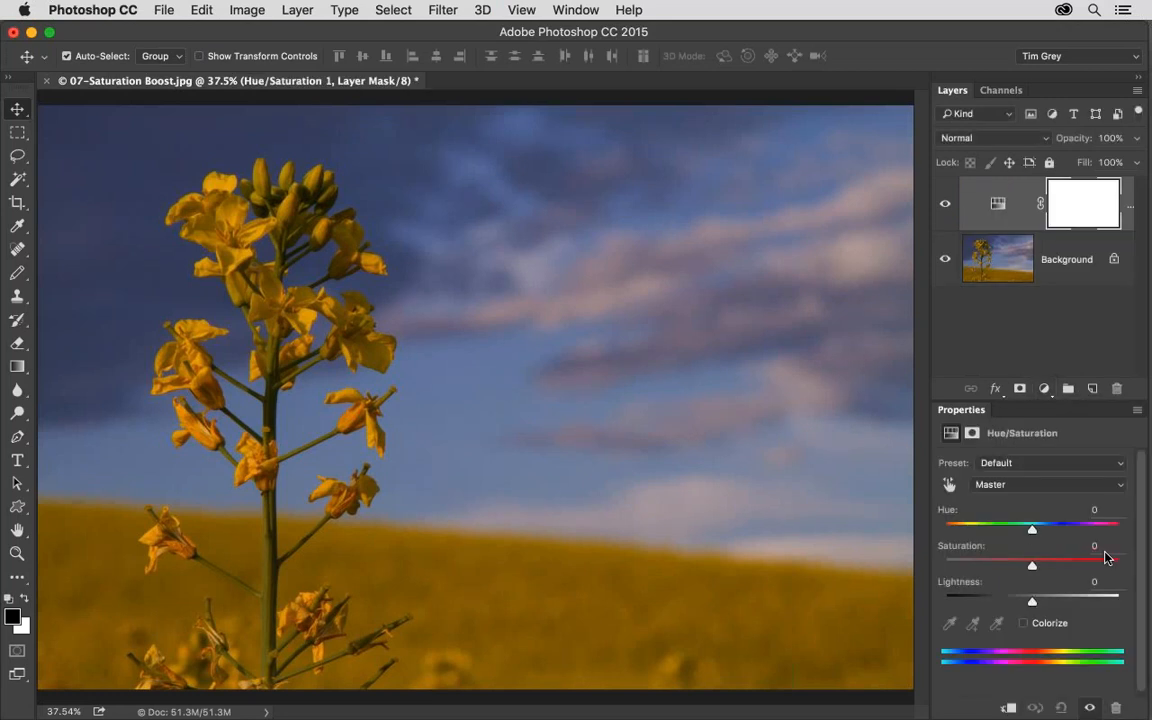
pyautogui.moveTo(1032, 565); pyautogui.dragTo(1129, 568)
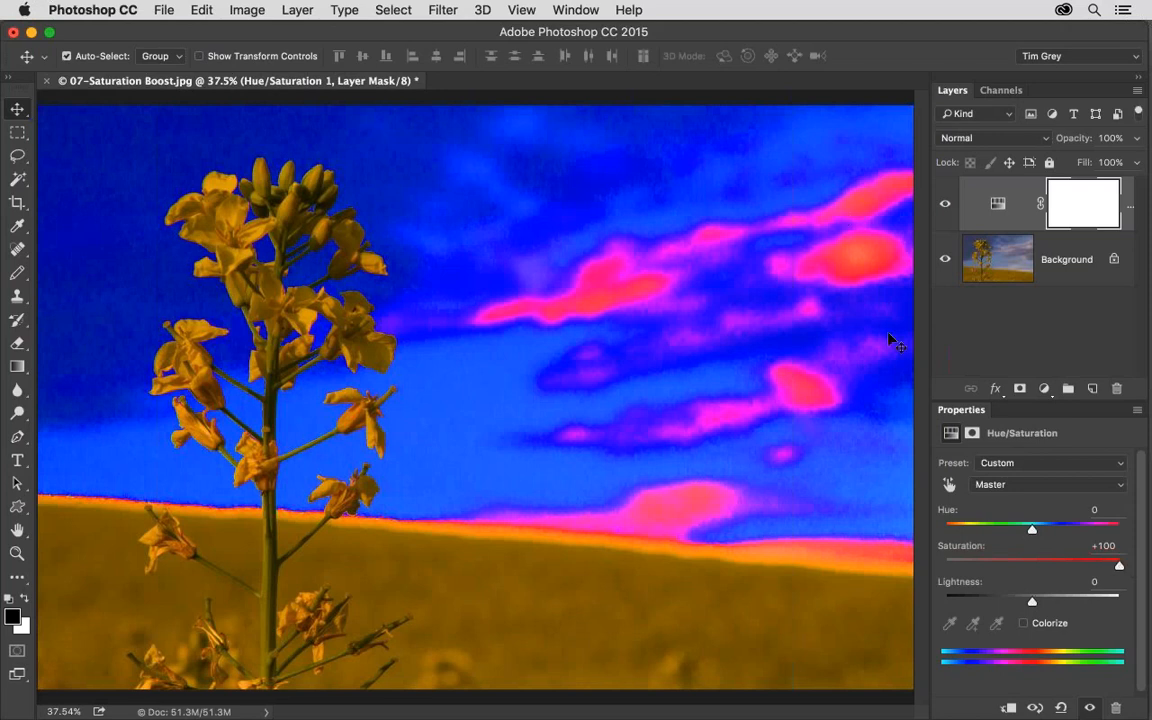
pyautogui.moveTo(1119, 566); pyautogui.dragTo(1041, 568)
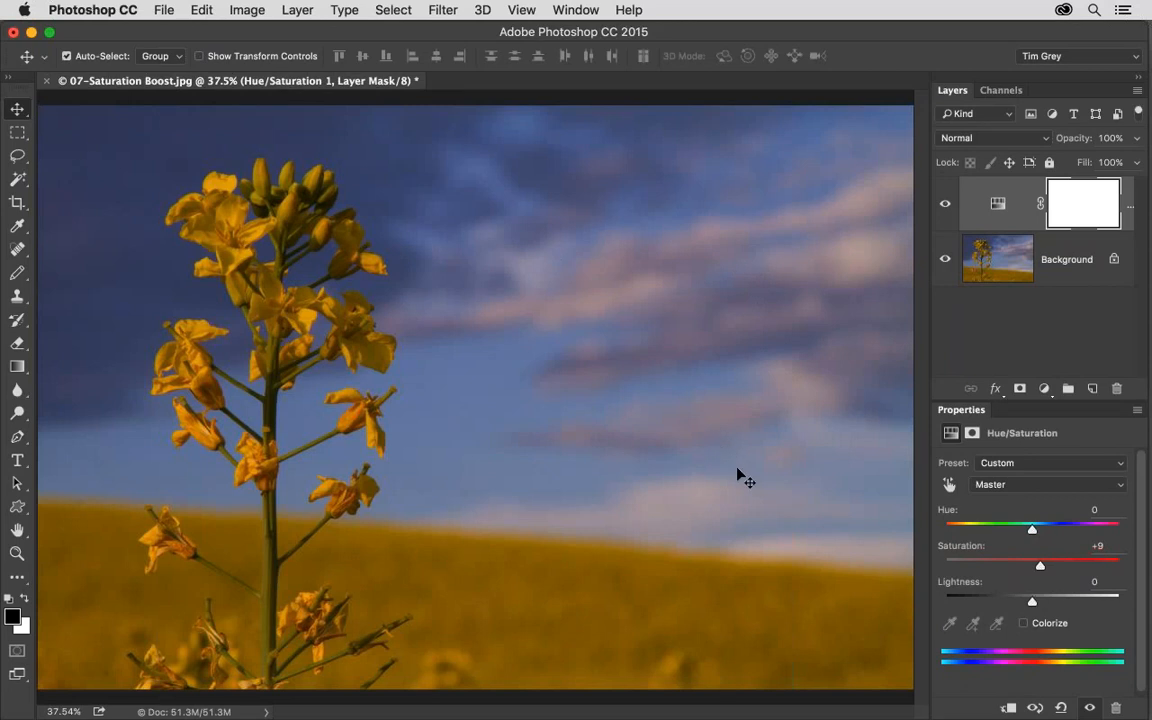
# Raise Saturation to +100 and inspect the yellow blossoms' color and edges up close.
pyautogui.moveTo(1039, 565); pyautogui.dragTo(1143, 568)
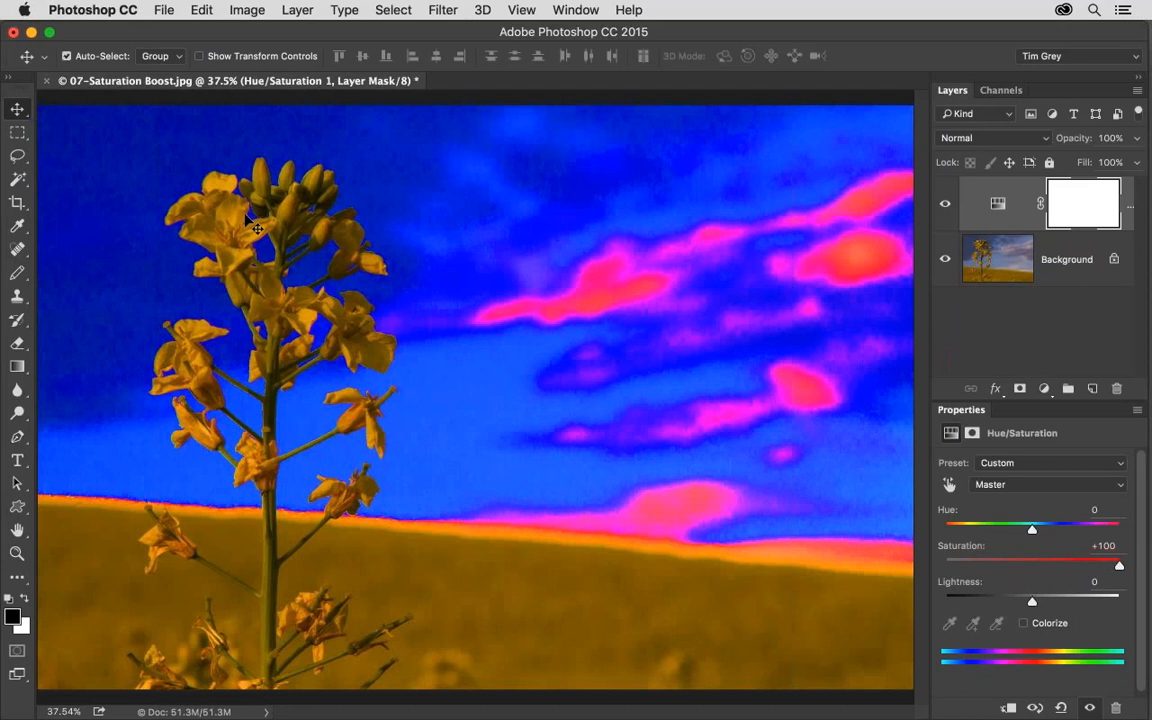
pyautogui.moveTo(246, 217); pyautogui.dragTo(412, 419)
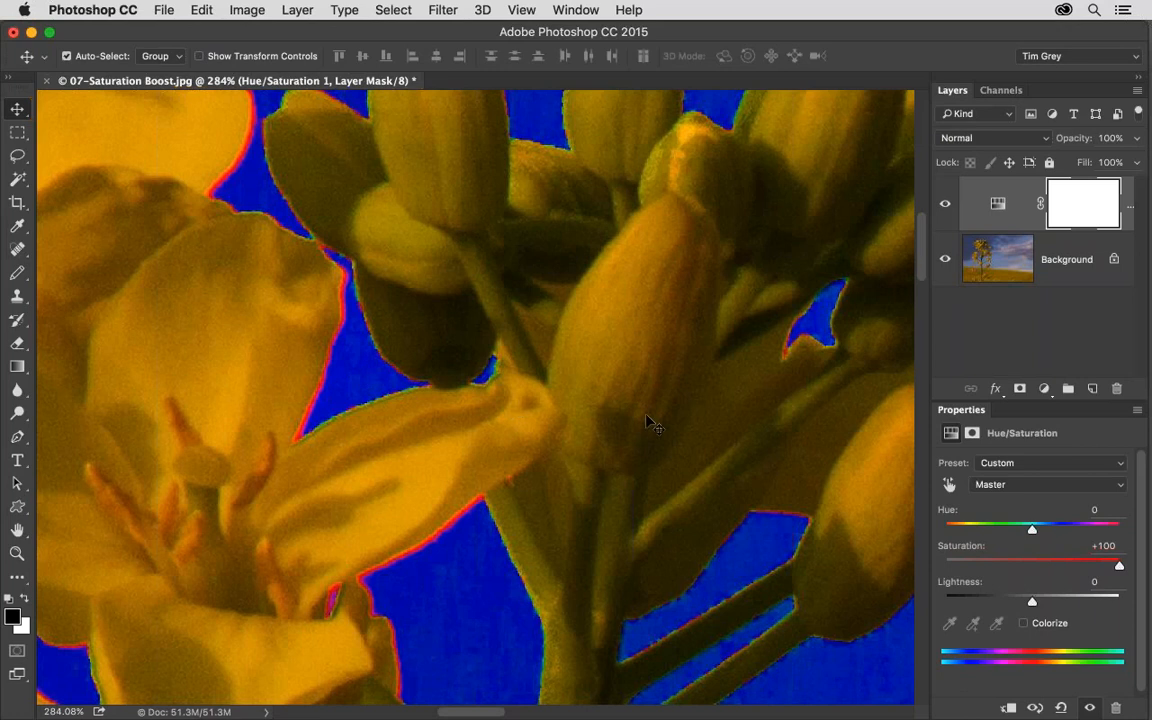
pyautogui.press('super+0')
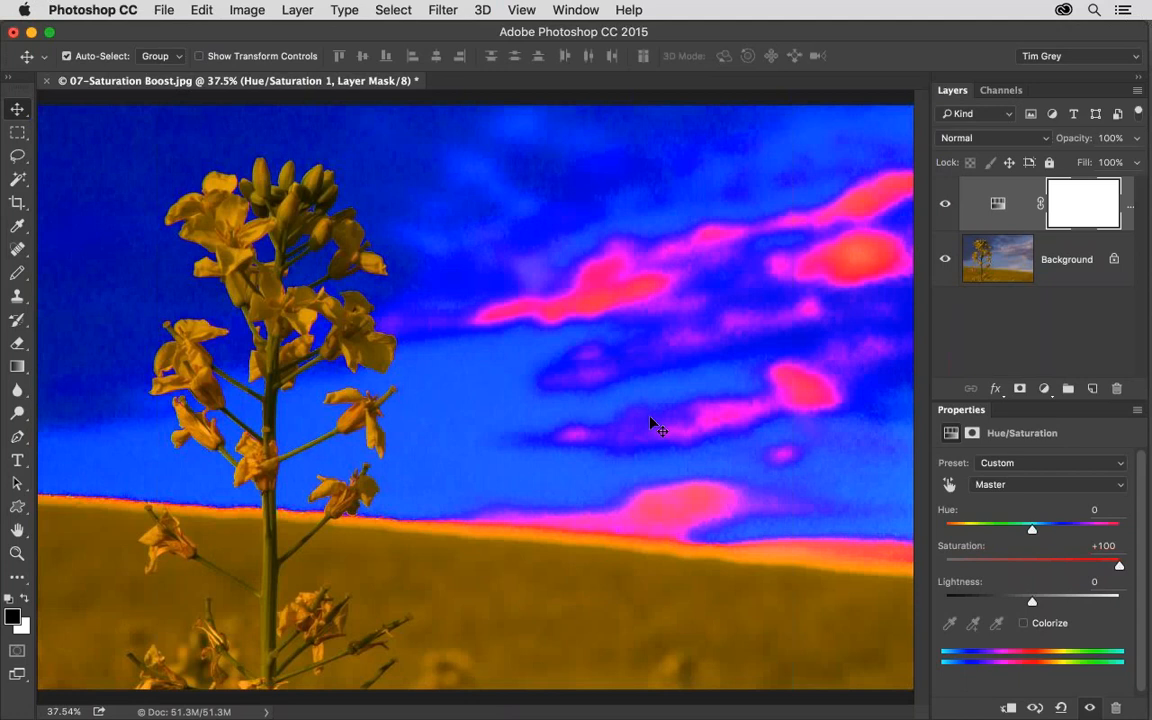
# Close 07-Saturation Boost.jpg without saving and open 08-RAWColor1.cr2 through 08-RAWColor5.cr2 from Bridge in Camera Raw.
pyautogui.press('super+w')
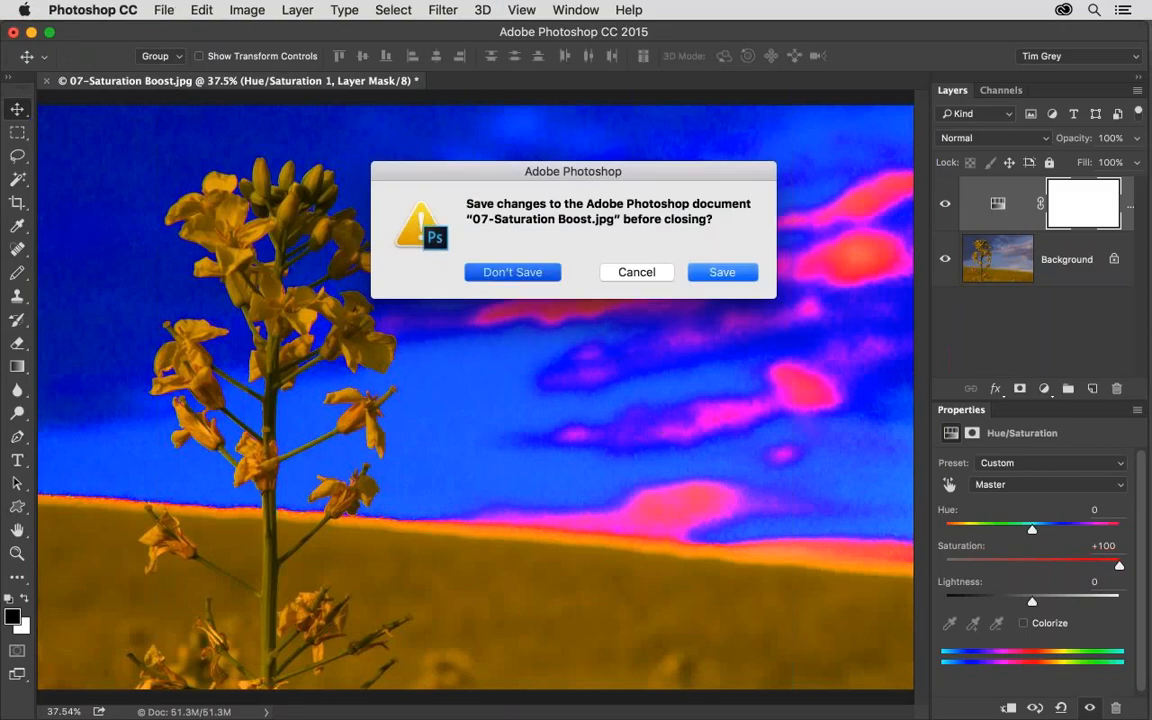
pyautogui.press('super+d')
pyautogui.press('super+Tab')
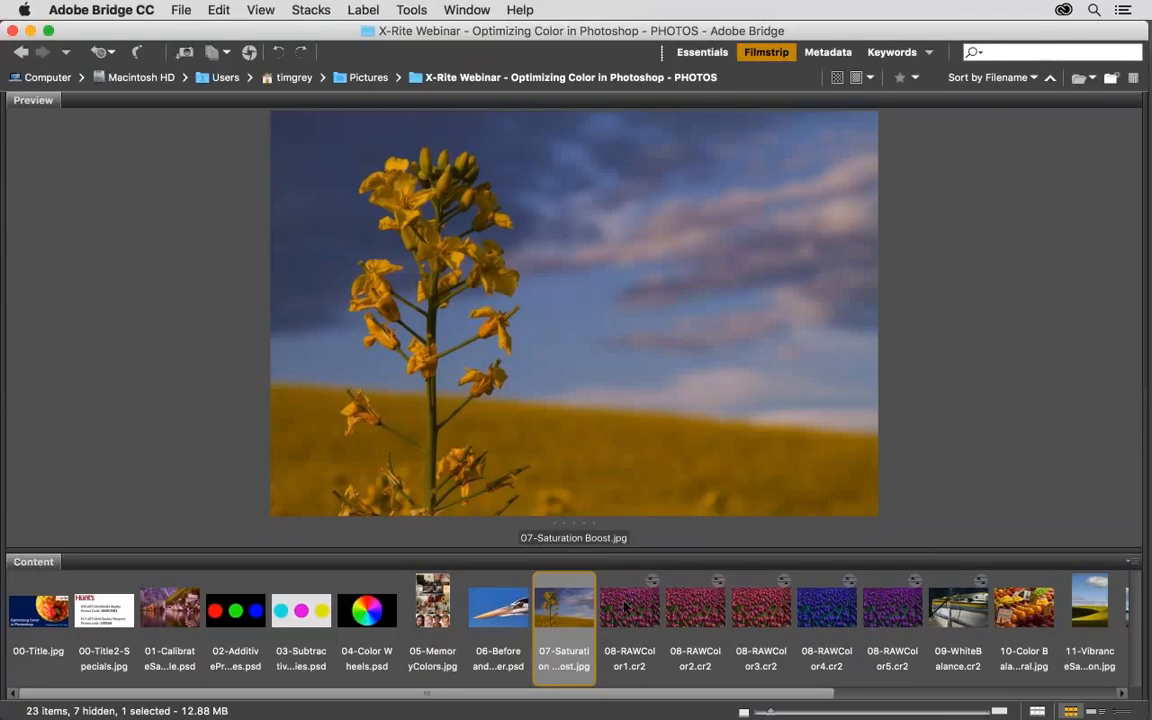
pyautogui.click(626, 606)
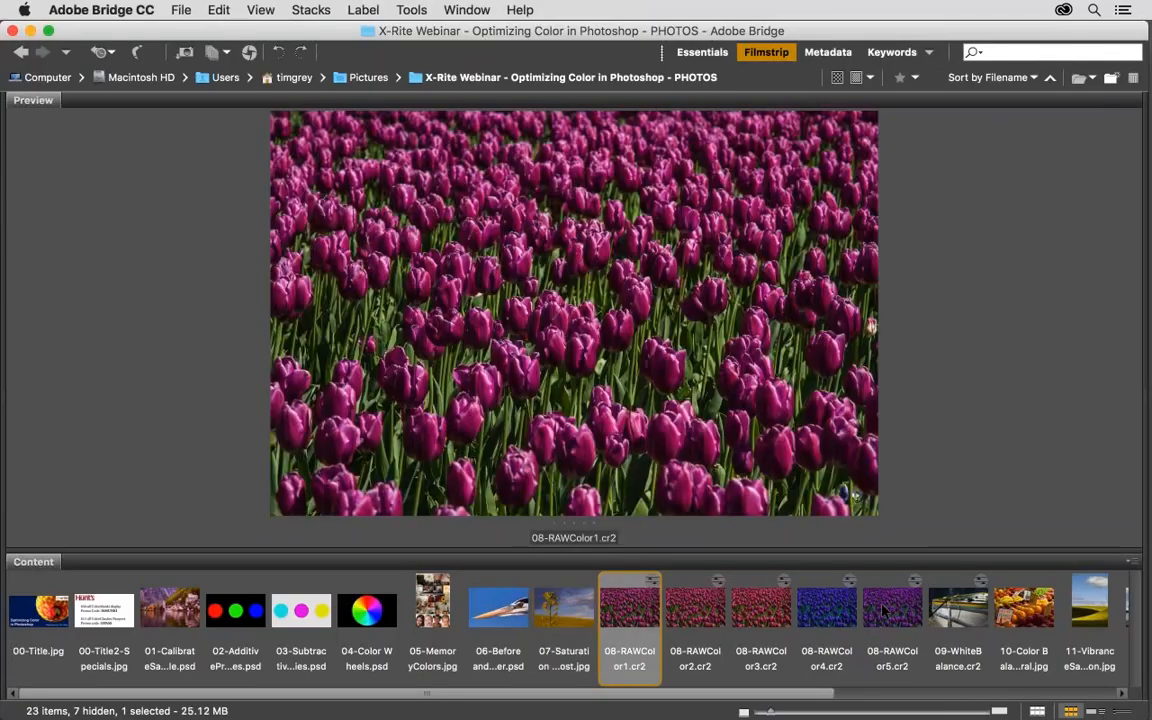
pyautogui.keyDown('shift'); pyautogui.click(883, 610); pyautogui.keyUp('shift')
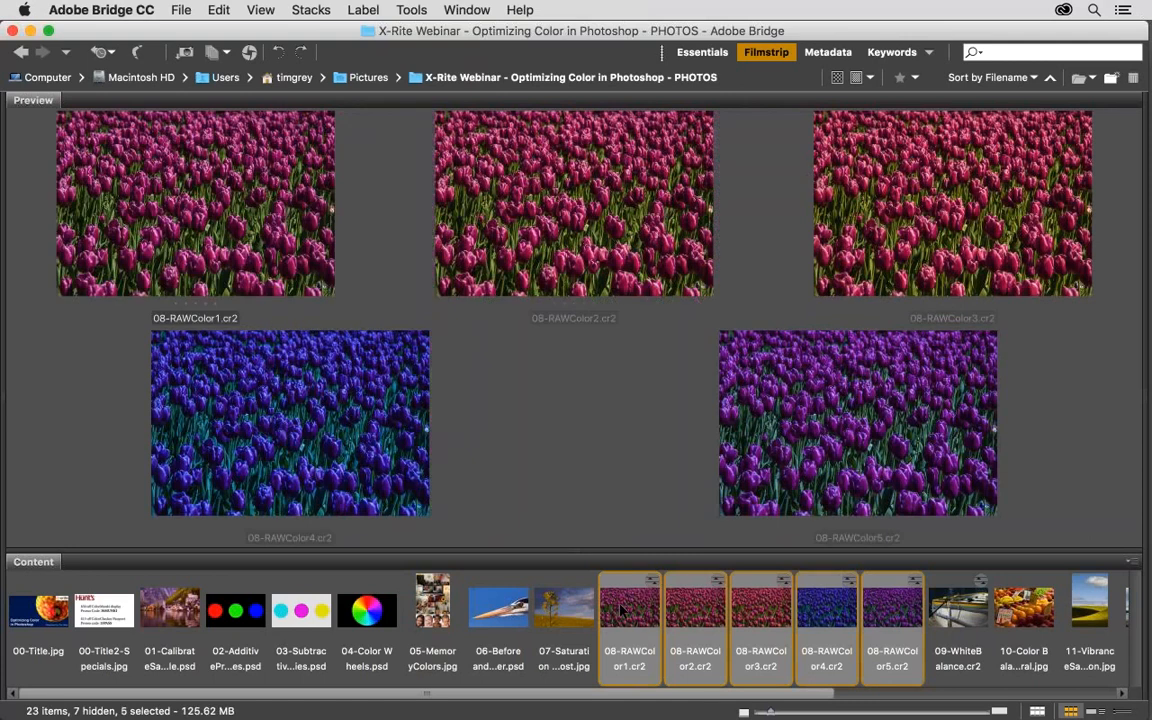
pyautogui.doubleClick(622, 610)
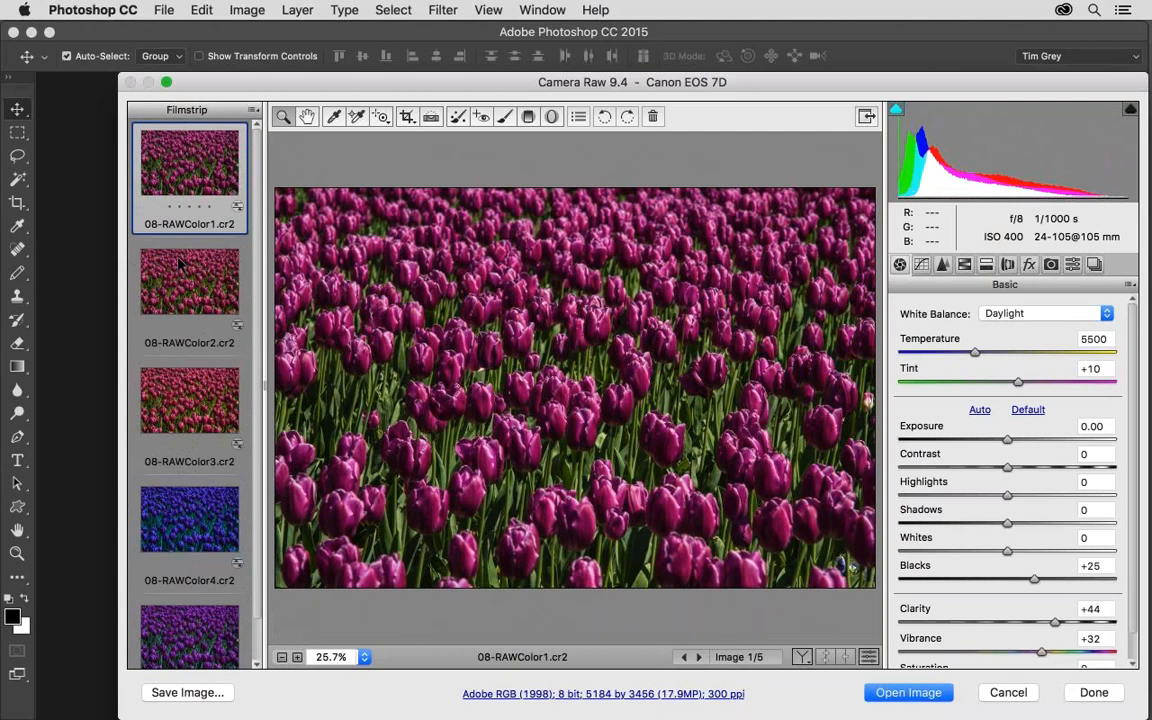
# Compare the white balance presets and resulting tulip colors across the raw images 08-RAWColor2.cr2 to 08-RAWColor5.cr2.
pyautogui.click(180, 263)
pyautogui.click(173, 384)
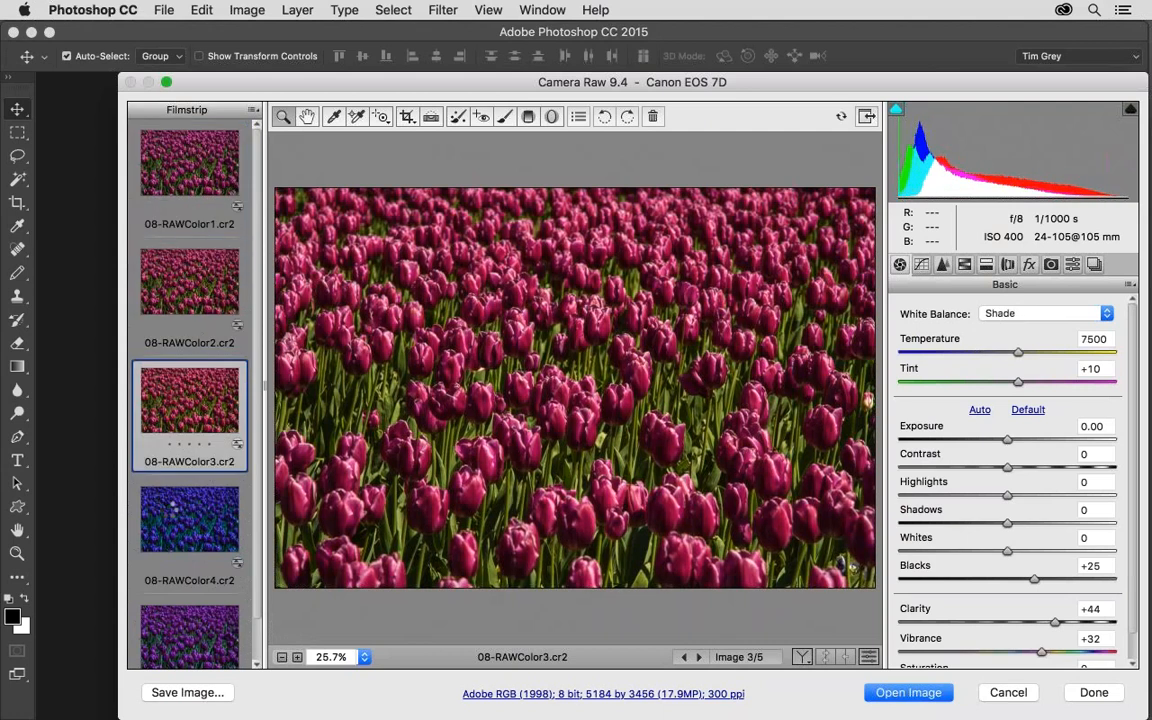
pyautogui.click(174, 507)
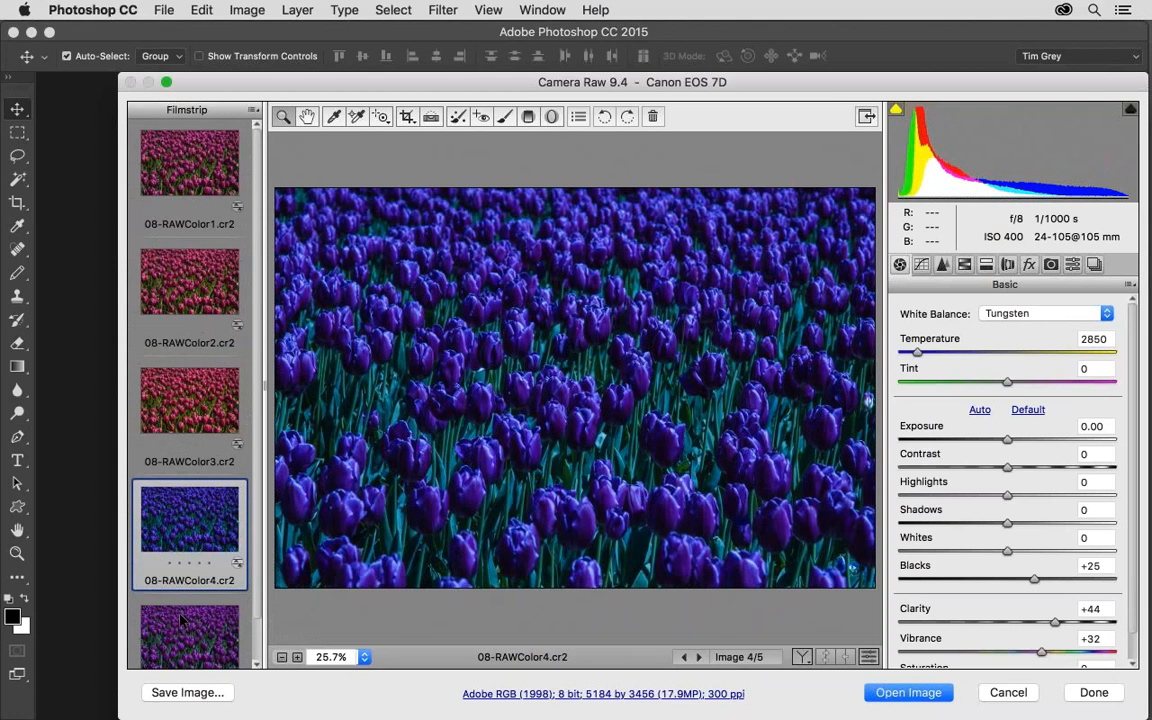
pyautogui.click(181, 620)
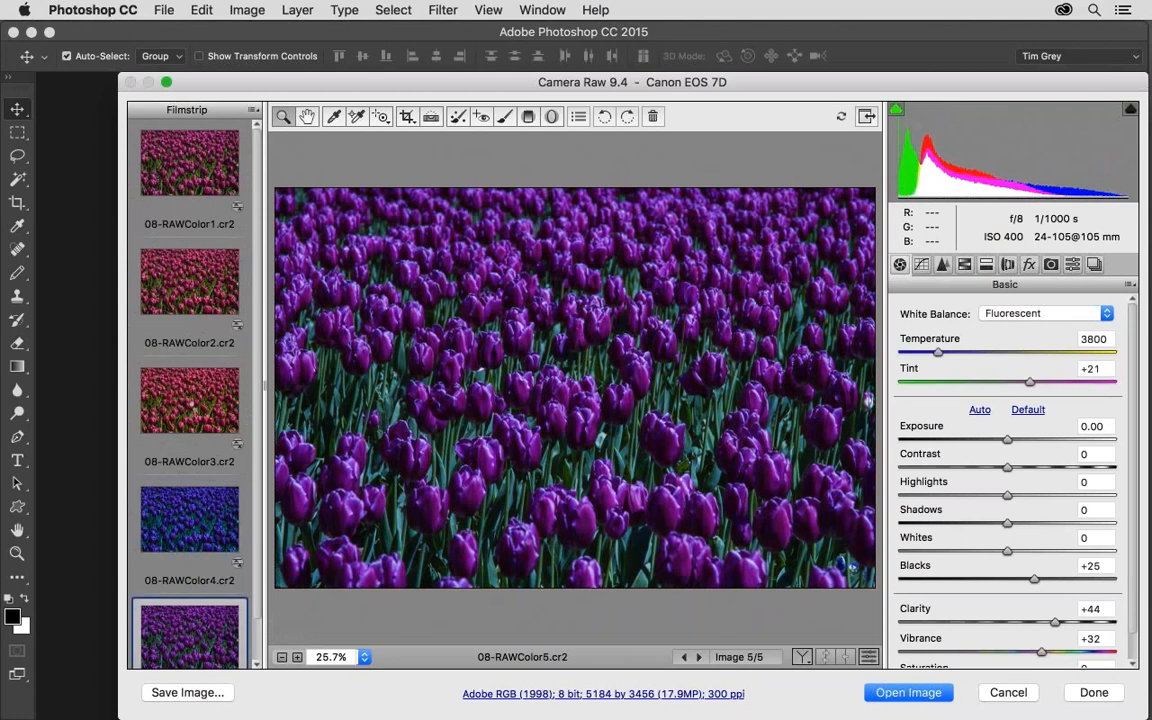
pyautogui.click(189, 400)
pyautogui.click(189, 282)
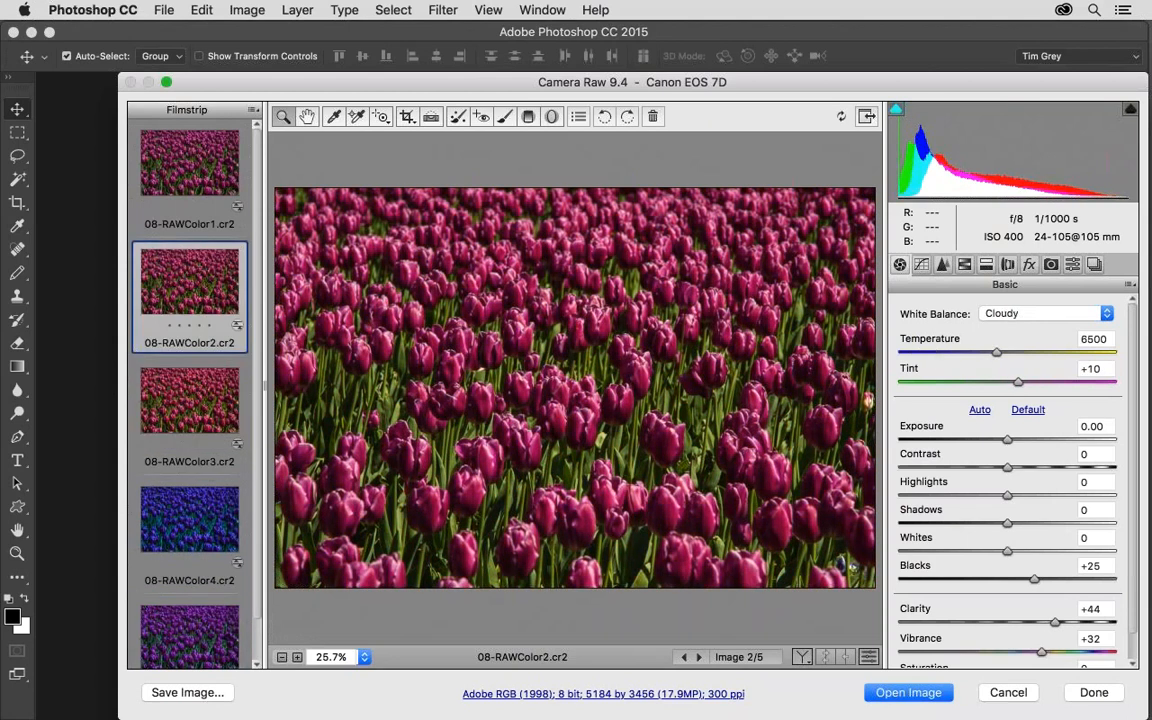
# Set the white balance of 08-RAWColor1.cr2 to As Shot.
pyautogui.click(175, 215)
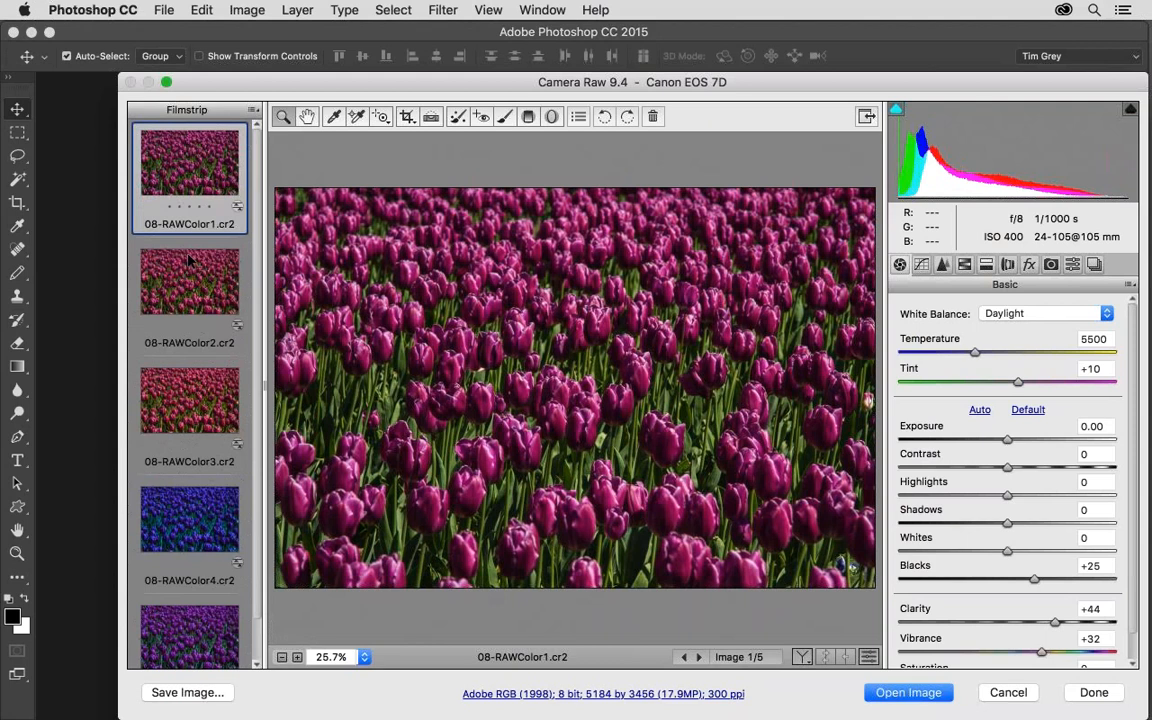
pyautogui.click(1034, 316)
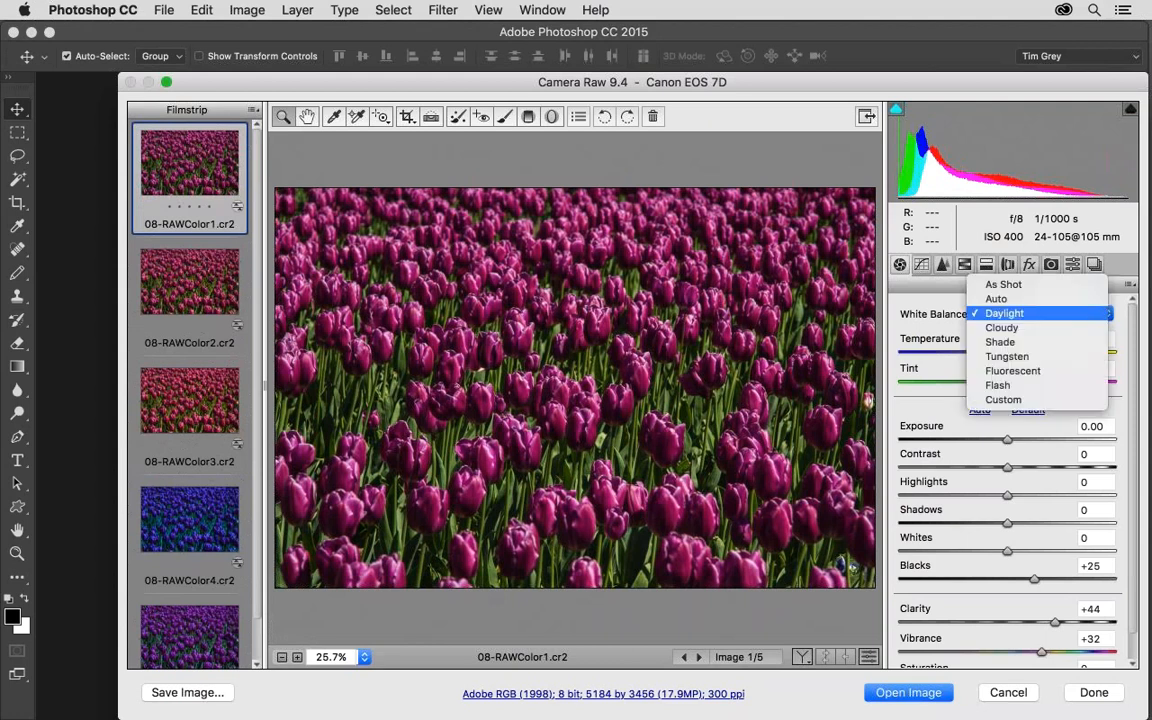
pyautogui.click(1036, 289)
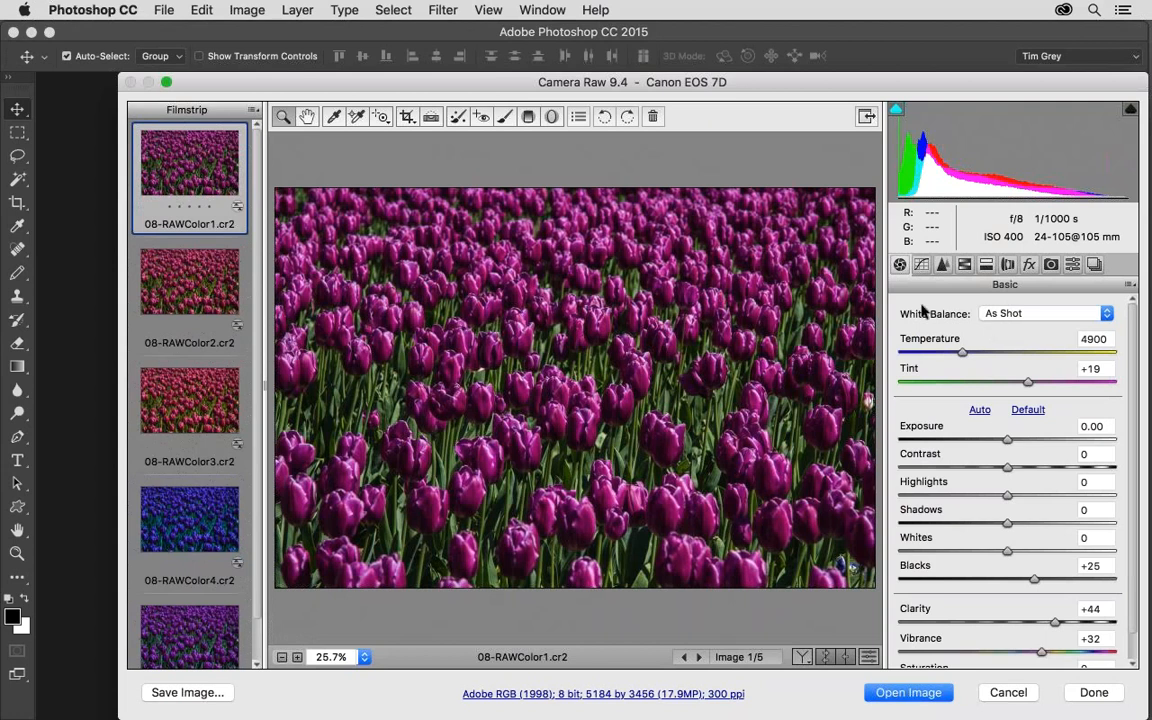
# Change the white balance of 08-RAWColor4.cr2 to Daylight and shift its Temperature to 5150.
pyautogui.click(187, 522)
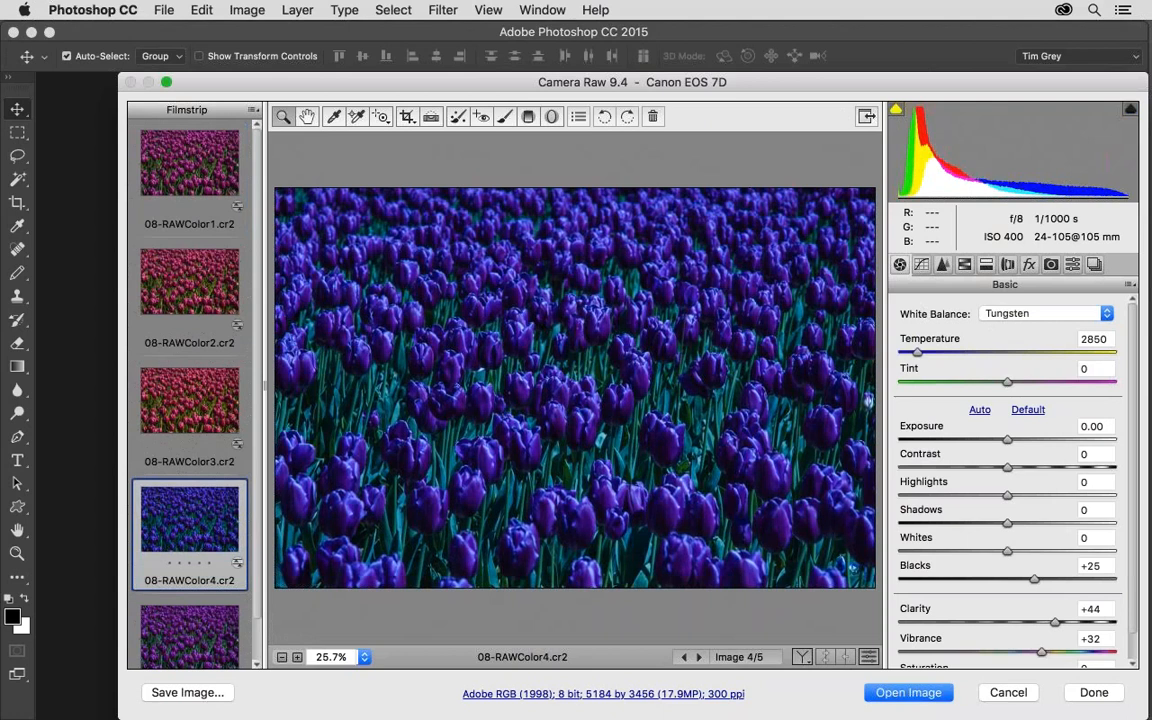
pyautogui.click(1023, 316)
pyautogui.click(1004, 270)
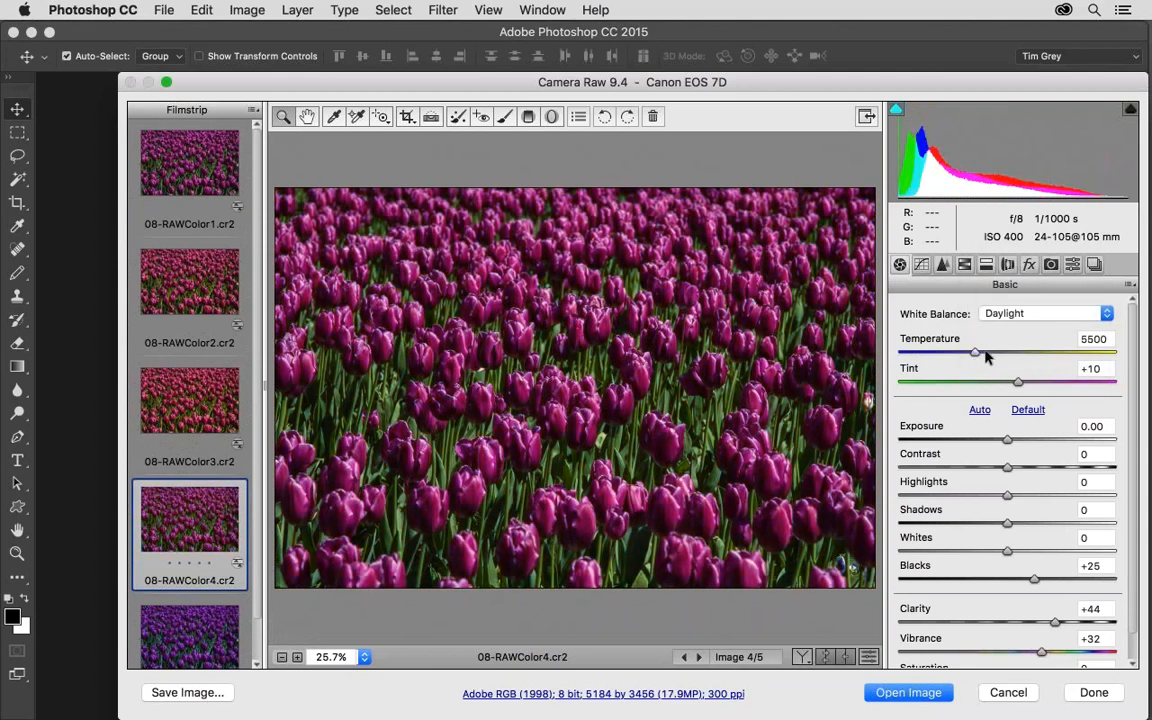
pyautogui.moveTo(987, 357); pyautogui.dragTo(968, 357)
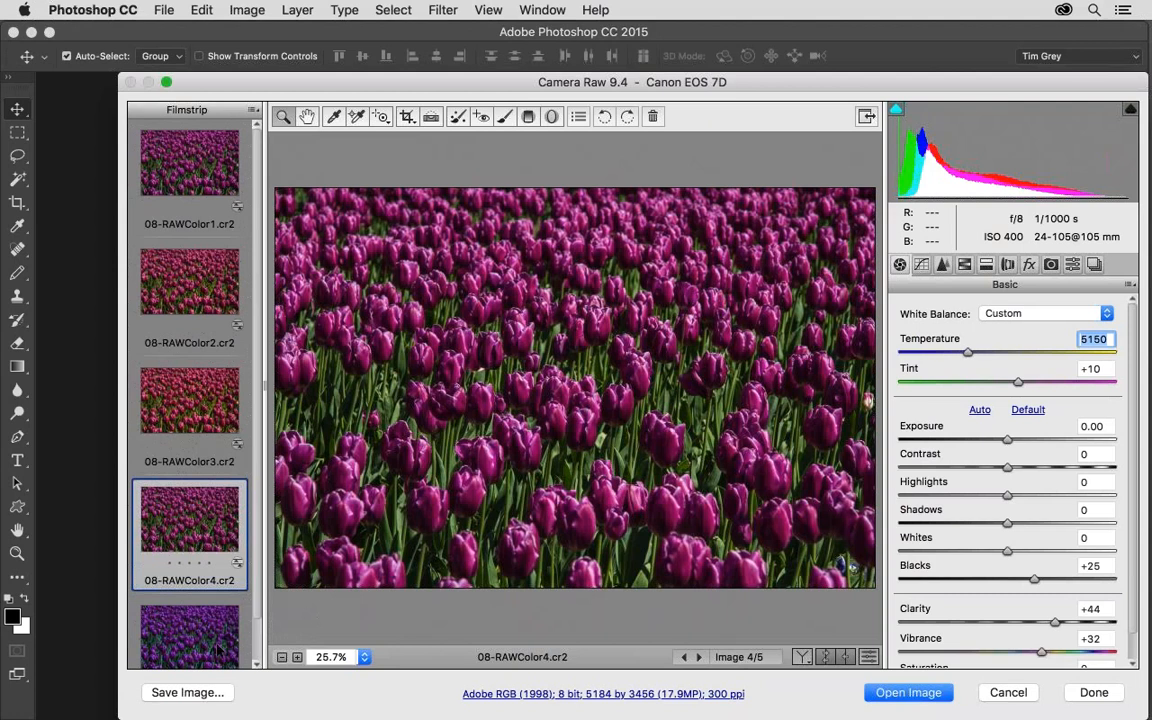
# Select all five raw images and apply the Daylight white balance to them together.
pyautogui.press('Down')
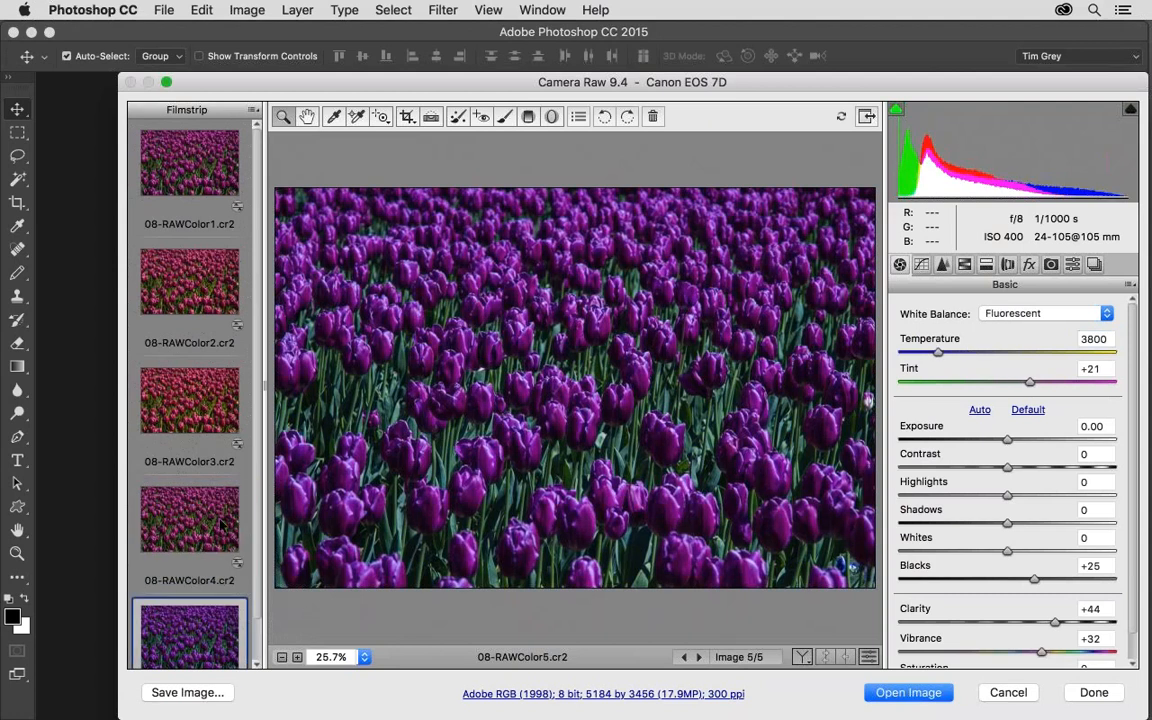
pyautogui.press('super+a')
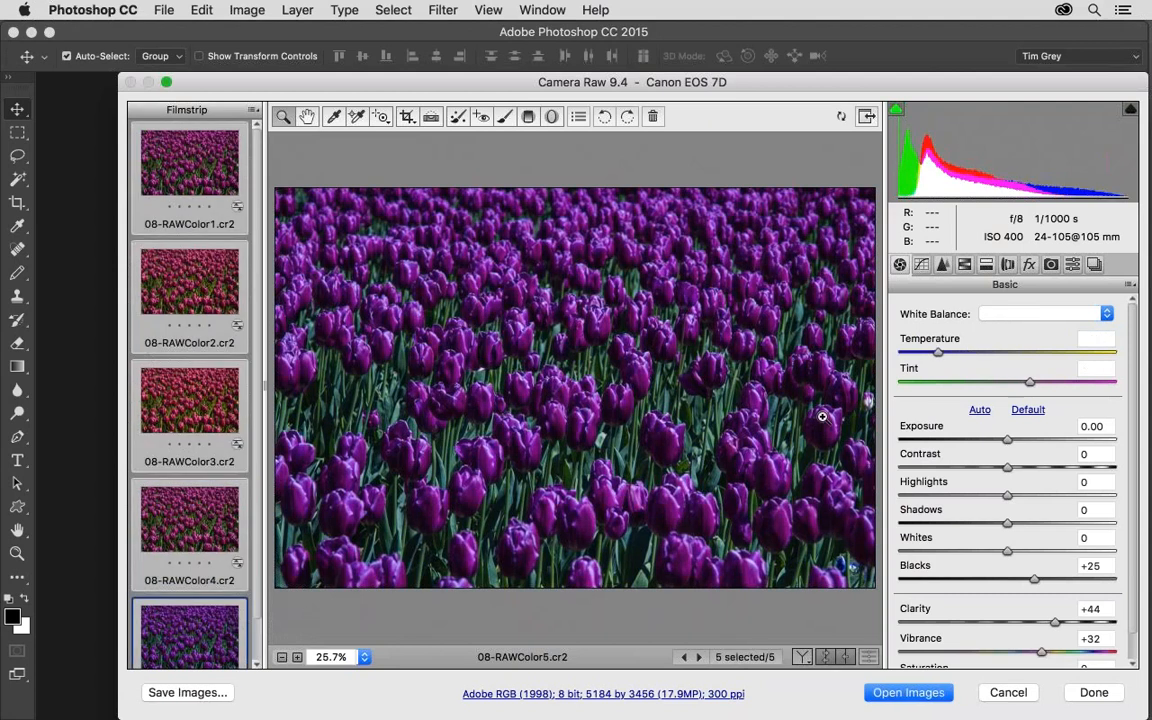
pyautogui.click(1020, 315)
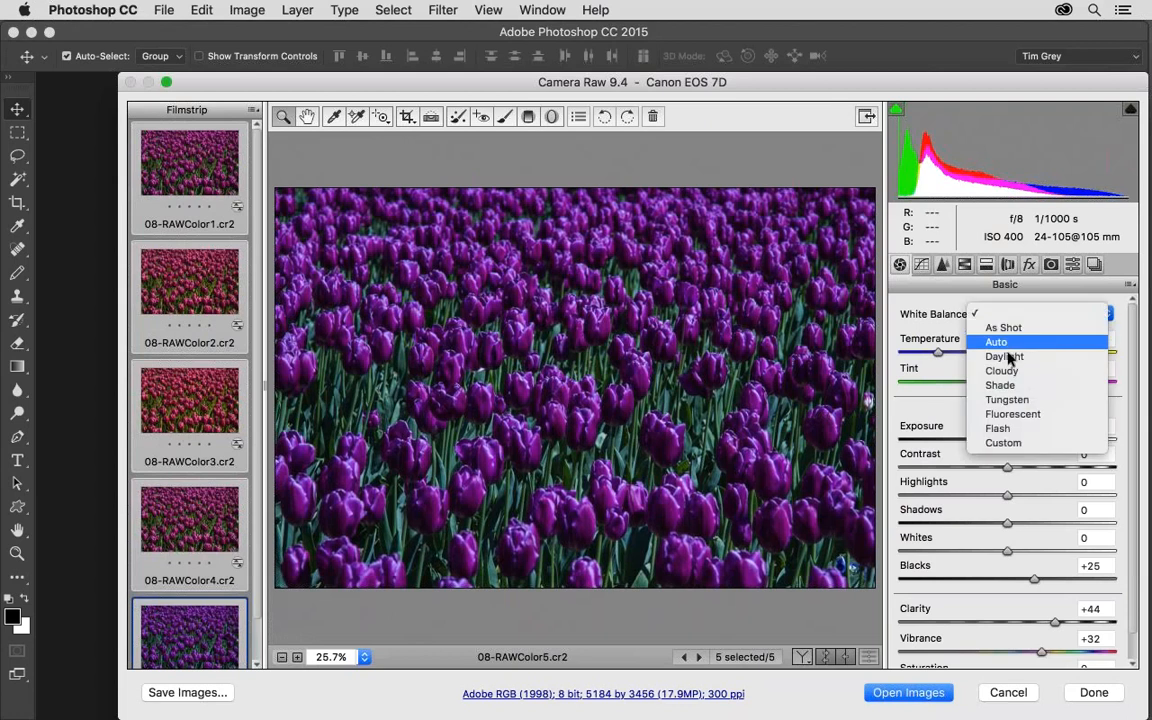
pyautogui.click(1004, 357)
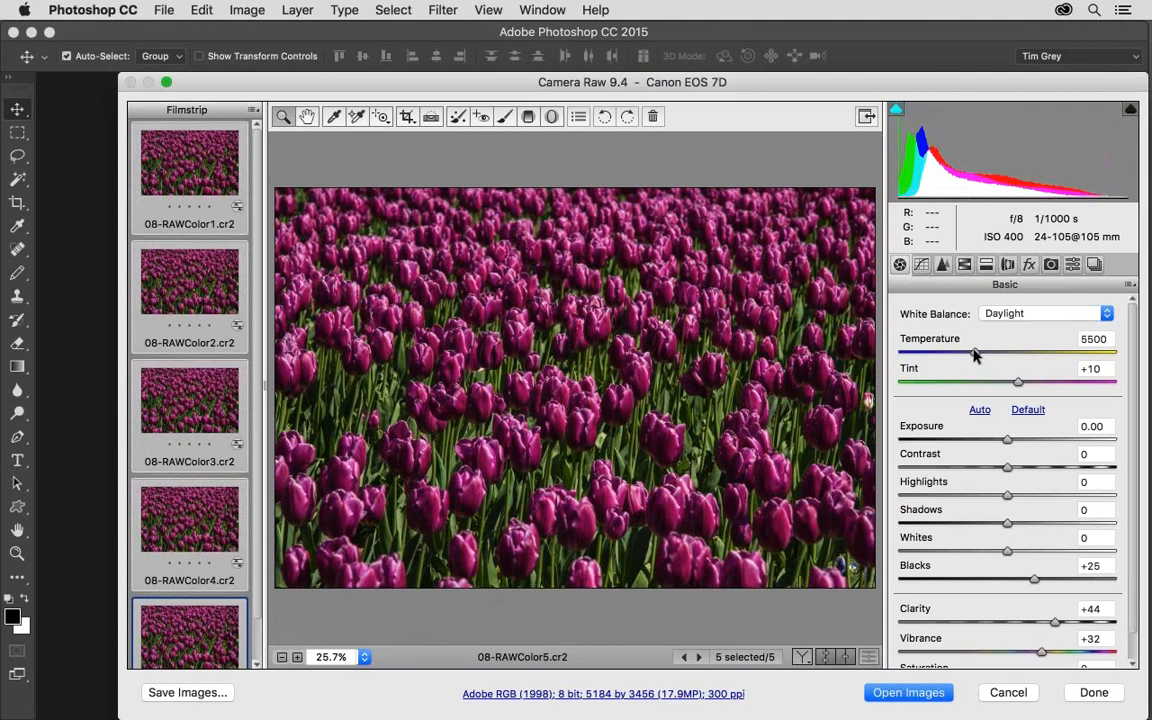
# Try a Temperature of 2600 on the selected images, settling on 6650, and set Tint to -6.
pyautogui.moveTo(975, 355); pyautogui.dragTo(910, 358)
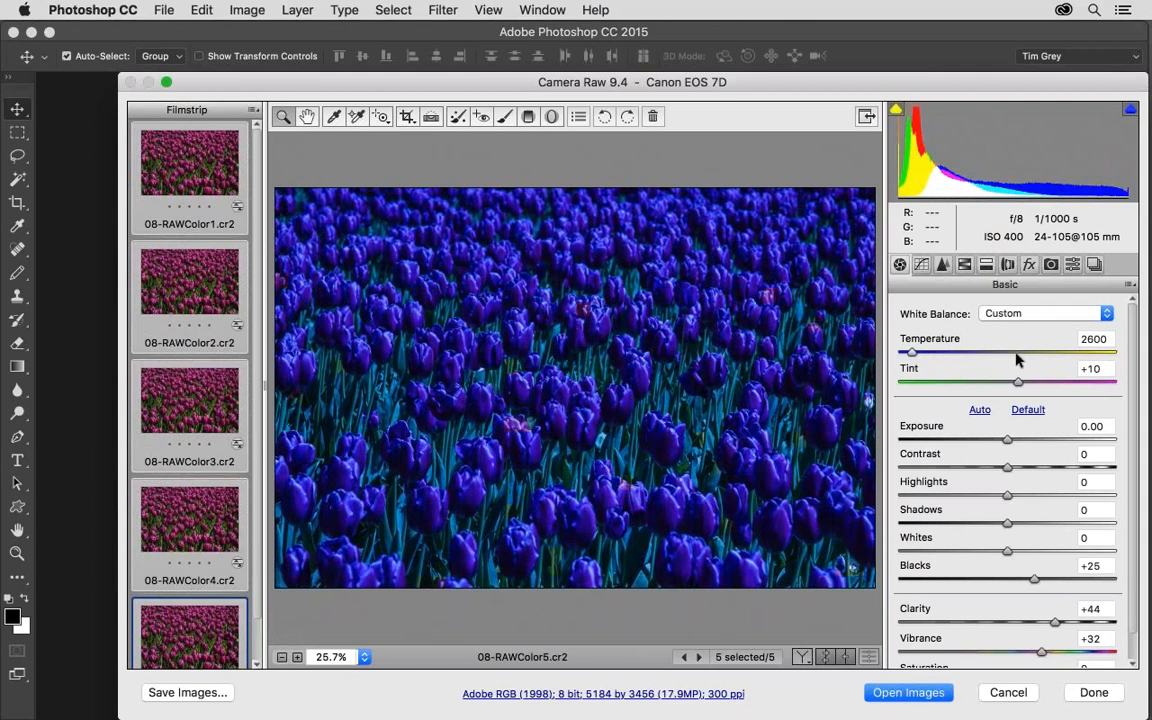
pyautogui.moveTo(1016, 356)
pyautogui.mouseDown()
pyautogui.moveTo(1096, 357)
pyautogui.moveTo(905, 362)
pyautogui.moveTo(1082, 370)
pyautogui.moveTo(1104, 355)
pyautogui.moveTo(880, 352)
pyautogui.moveTo(1118, 357)
pyautogui.moveTo(941, 357)
pyautogui.moveTo(1040, 360)
pyautogui.moveTo(993, 358)
pyautogui.moveTo(1003, 359)
pyautogui.mouseUp()
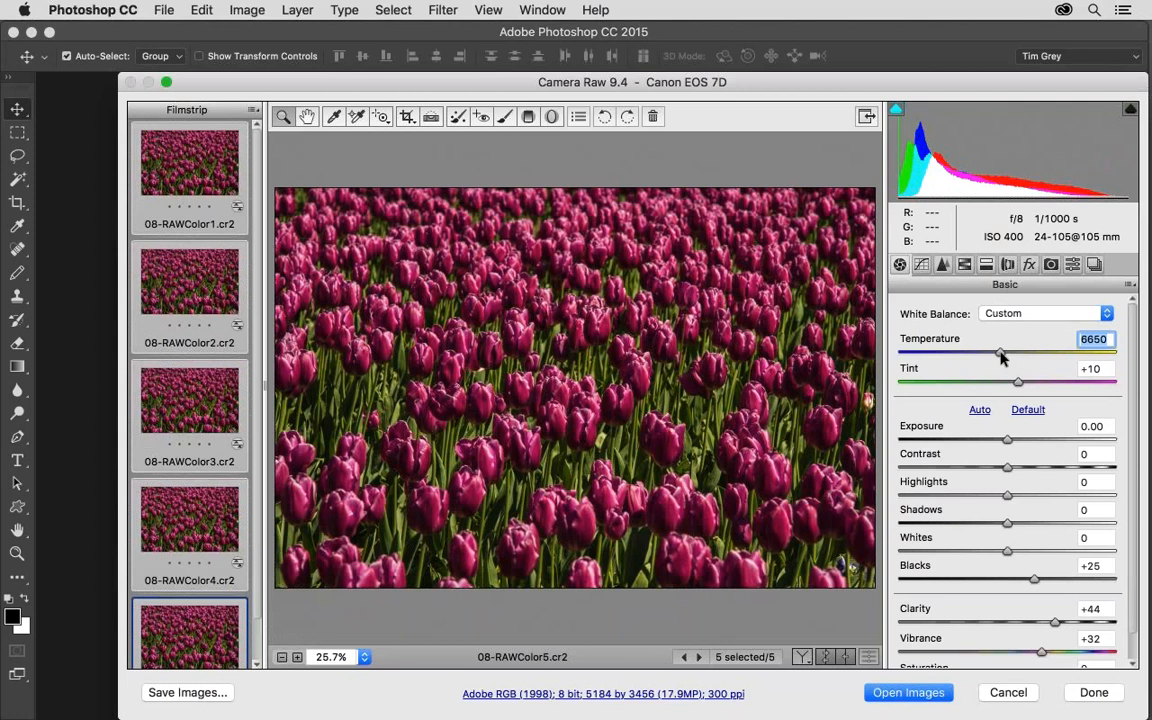
pyautogui.click(1110, 385)
pyautogui.moveTo(957, 385); pyautogui.dragTo(994, 389)
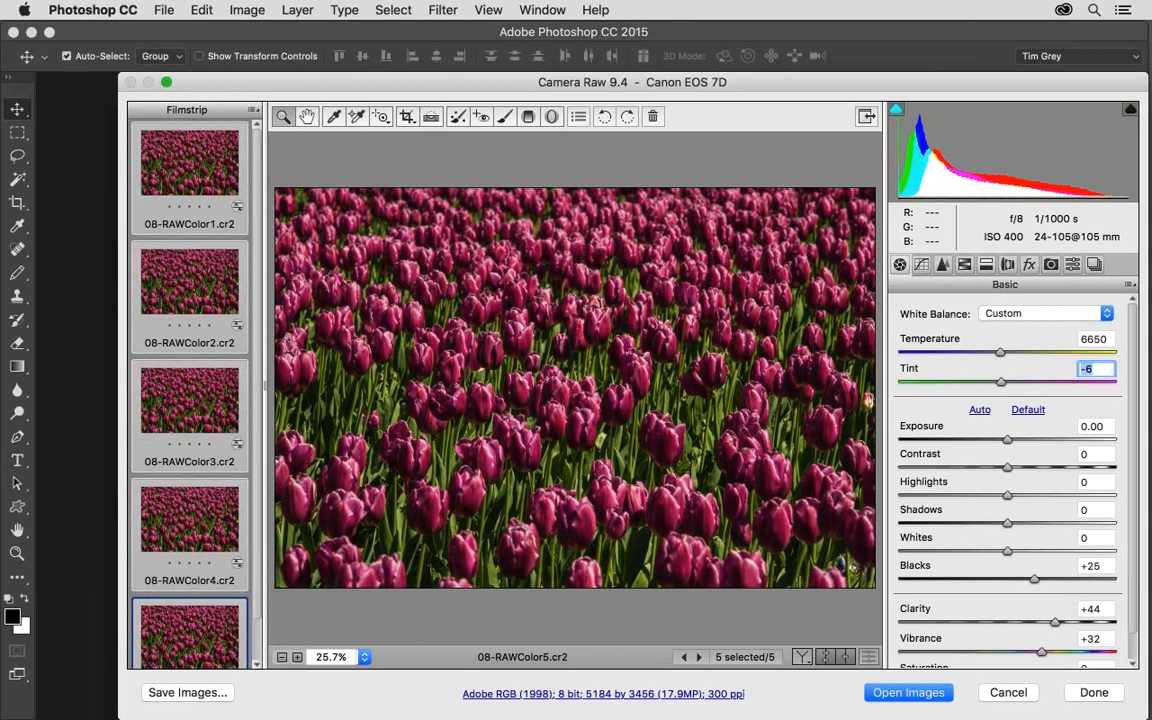
# Fine-tune the Temperature of the selected images up and down in increments of 50, ending at 6750.
pyautogui.click(1096, 340)
pyautogui.press('Up')
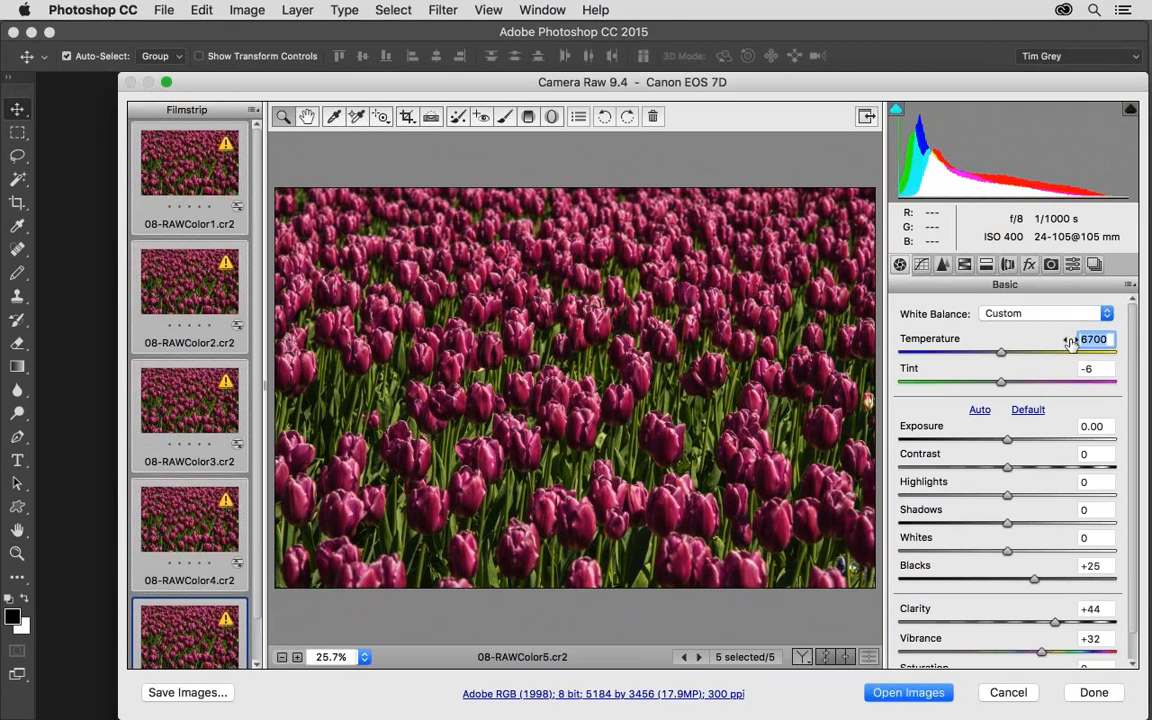
pyautogui.press('Up')
pyautogui.press('Up')
pyautogui.press('Up')
pyautogui.press('Up')
pyautogui.press('Up')
pyautogui.press('Up')
pyautogui.press('Up')
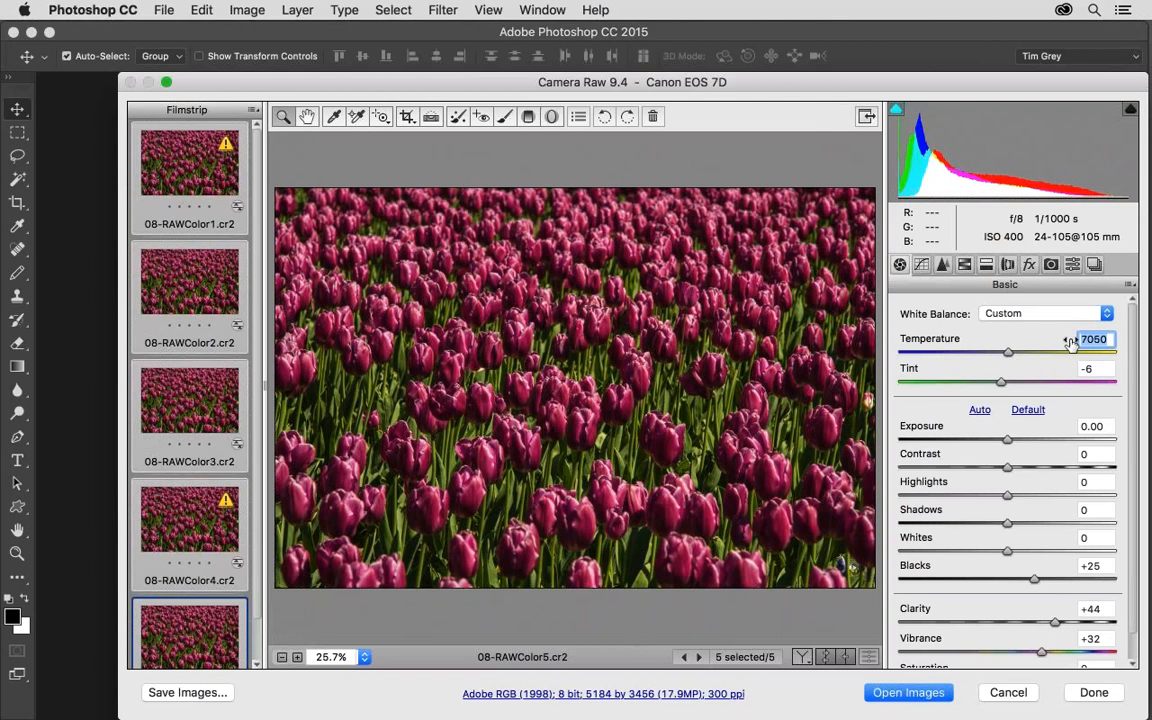
pyautogui.press('Down')
pyautogui.press('Down')
pyautogui.press('Down')
pyautogui.press('Down')
pyautogui.press('Up')
pyautogui.press('Up')
pyautogui.press('Up')
pyautogui.press('Up')
pyautogui.press('Up')
pyautogui.press('Up')
pyautogui.press('Down')
pyautogui.press('Down')
pyautogui.press('Down')
pyautogui.press('Down')
pyautogui.press('Down')
pyautogui.press('Down')
pyautogui.press('Down')
pyautogui.press('Down')
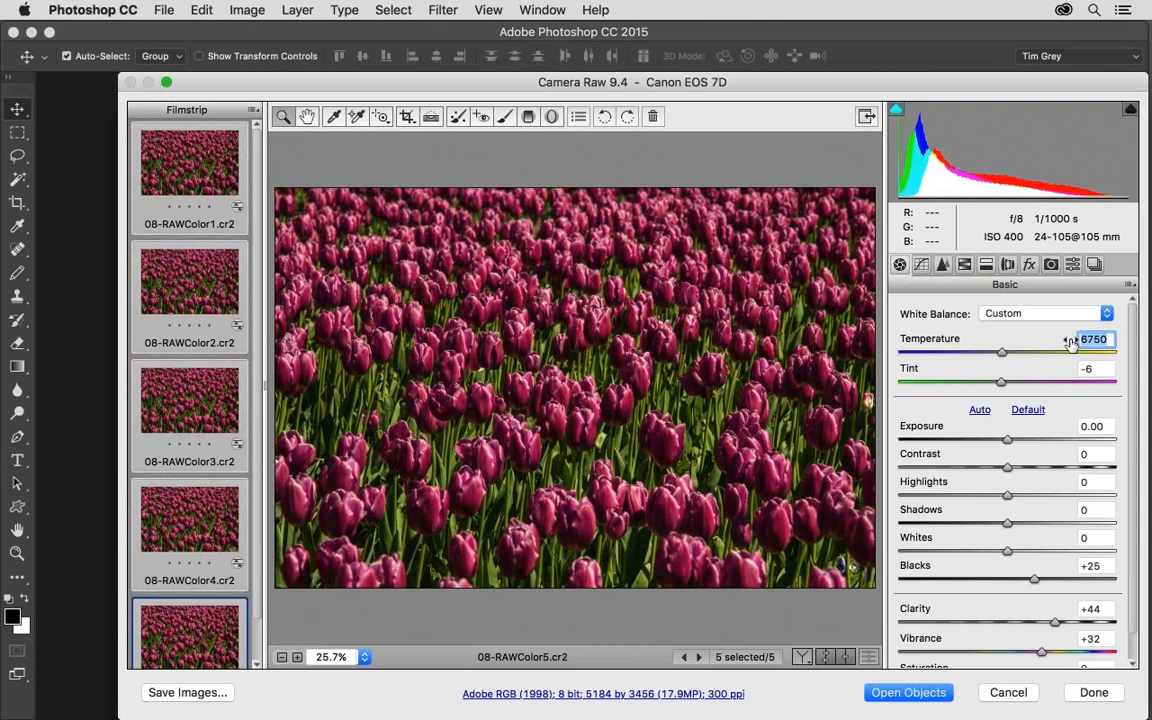
# Raise the Temperature of the selected images in larger increments to 11250.
pyautogui.hotkey('shift', 'Up')
pyautogui.hotkey('shift', 'Up')
pyautogui.hotkey('shift', 'Up')
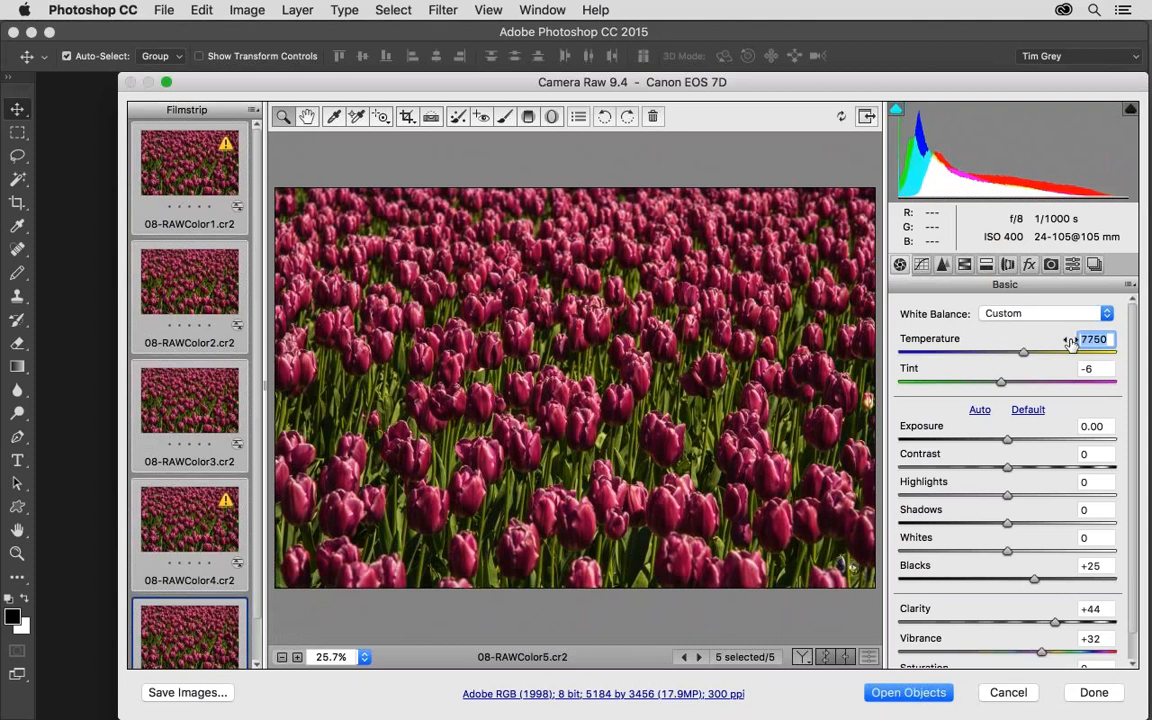
pyautogui.hotkey('shift', 'Up')
pyautogui.hotkey('shift', 'Up')
pyautogui.hotkey('shift', 'Up')
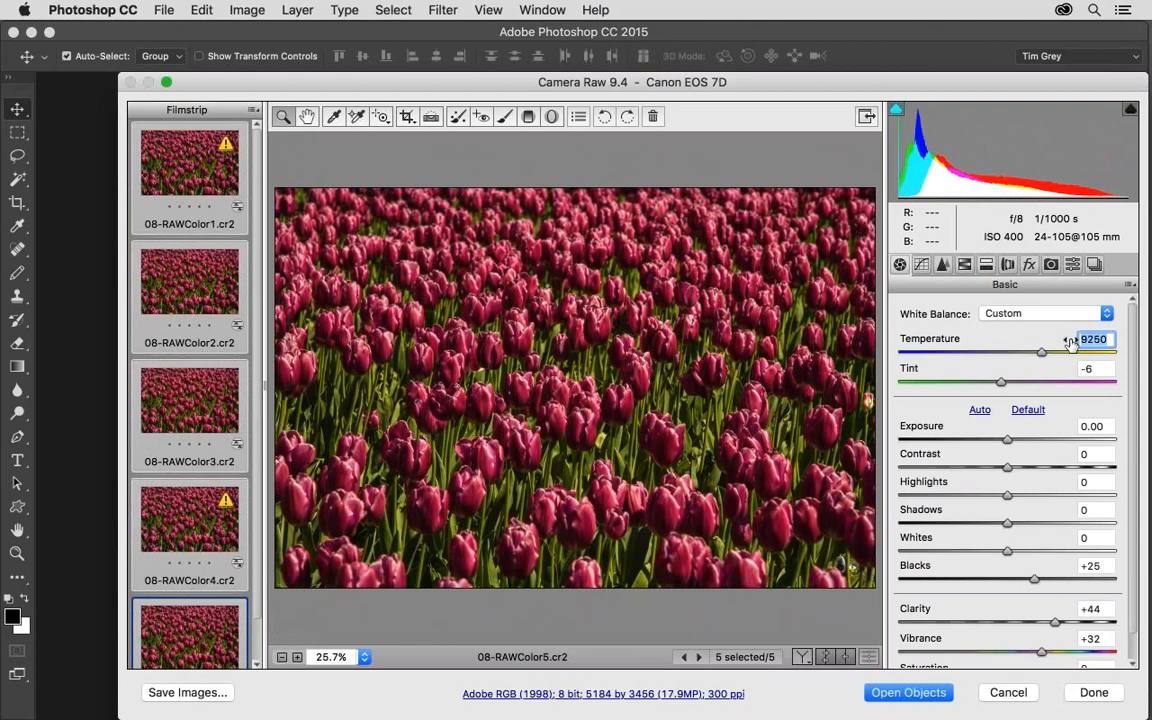
pyautogui.hotkey('shift', 'Up')
pyautogui.hotkey('shift', 'Up')
pyautogui.hotkey('shift', 'Up')
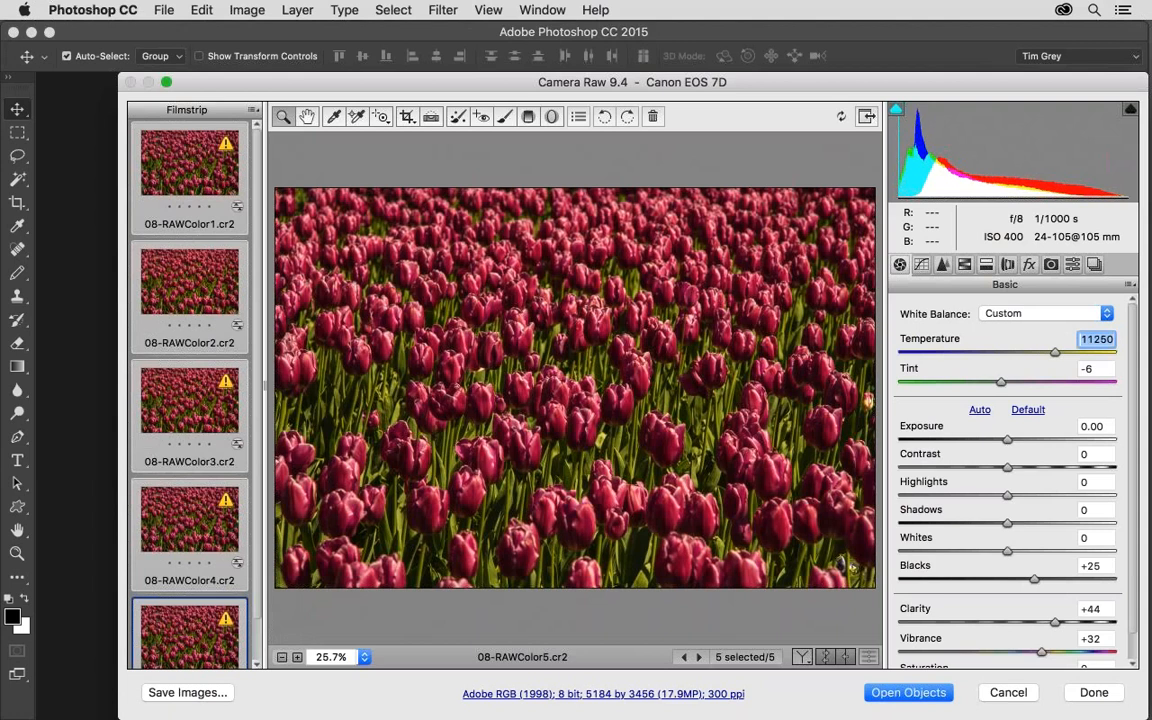
# Step the Temperature of the selected images down and up in increments of 500, ending at 6750, and discard the Camera Raw changes.
pyautogui.hotkey('shift', 'Down')
pyautogui.hotkey('shift', 'Down')
pyautogui.hotkey('shift', 'Down')
pyautogui.hotkey('shift', 'Down')
pyautogui.hotkey('shift', 'Down')
pyautogui.hotkey('shift', 'Down')
pyautogui.hotkey('shift', 'Down')
pyautogui.hotkey('shift', 'Down')
pyautogui.hotkey('shift', 'Down')
pyautogui.hotkey('shift', 'Down')
pyautogui.hotkey('shift', 'Down')
pyautogui.hotkey('shift', 'Down')
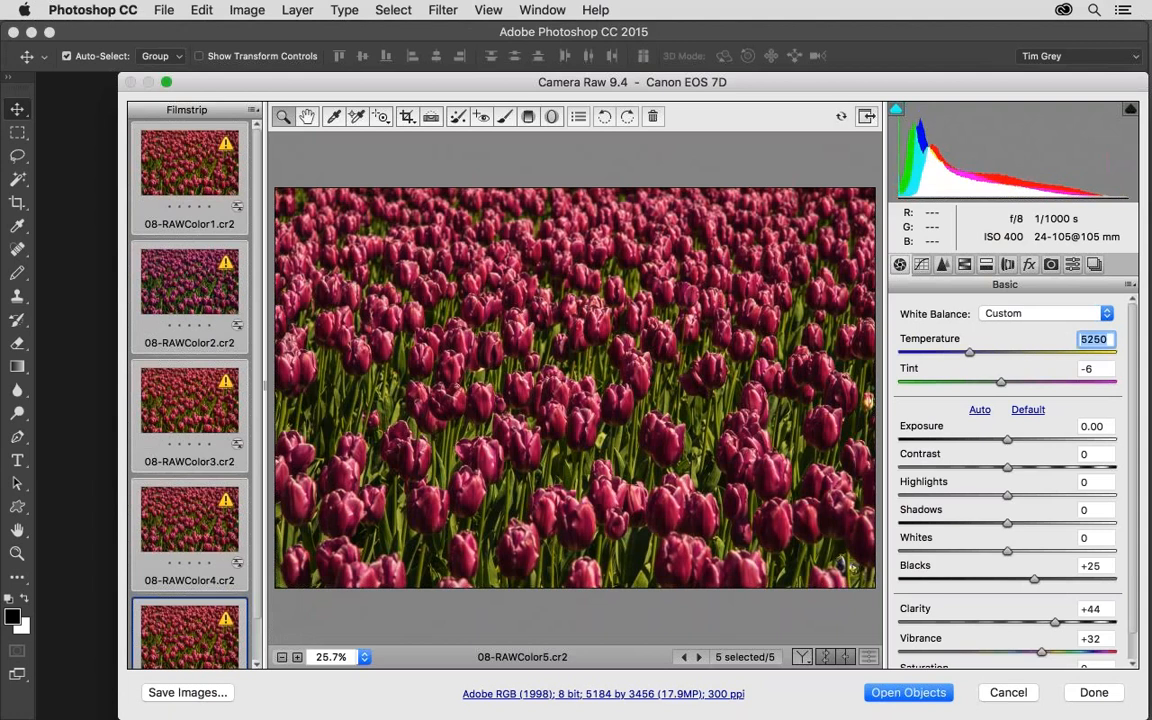
pyautogui.hotkey('shift', 'Down')
pyautogui.hotkey('shift', 'Down')
pyautogui.hotkey('shift', 'Up')
pyautogui.hotkey('shift', 'Up')
pyautogui.hotkey('shift', 'Up')
pyautogui.hotkey('shift', 'Up')
pyautogui.hotkey('shift', 'Up')
pyautogui.hotkey('shift', 'Up')
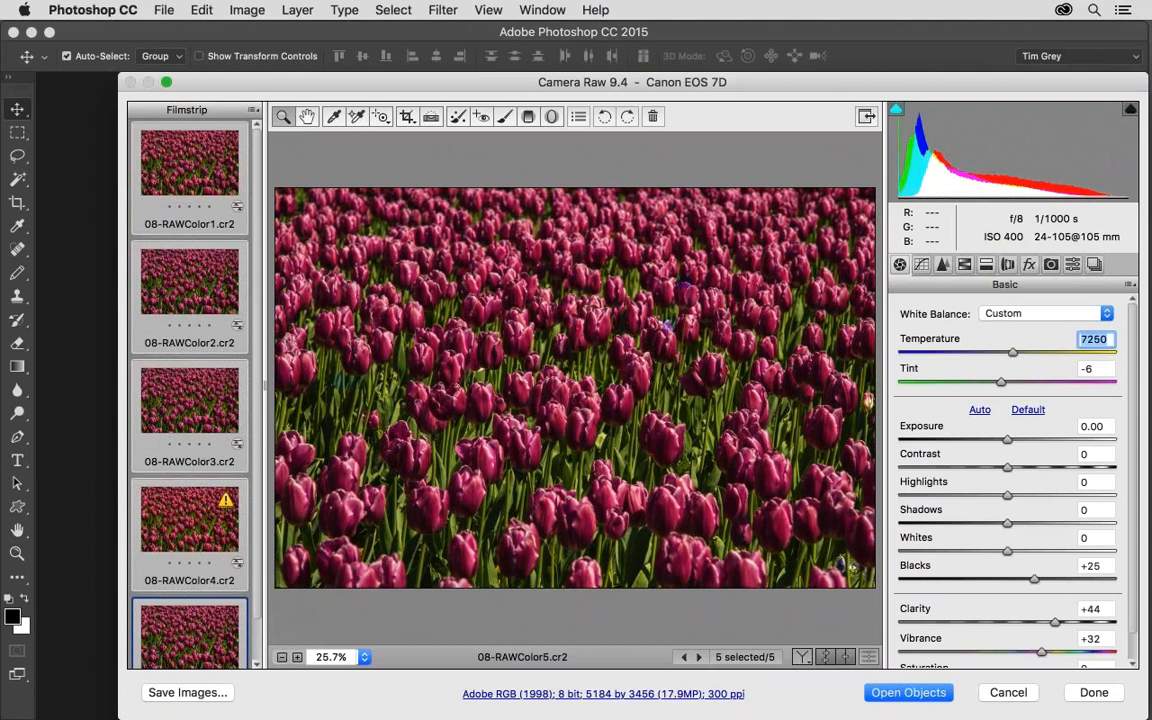
pyautogui.hotkey('shift', 'Down')
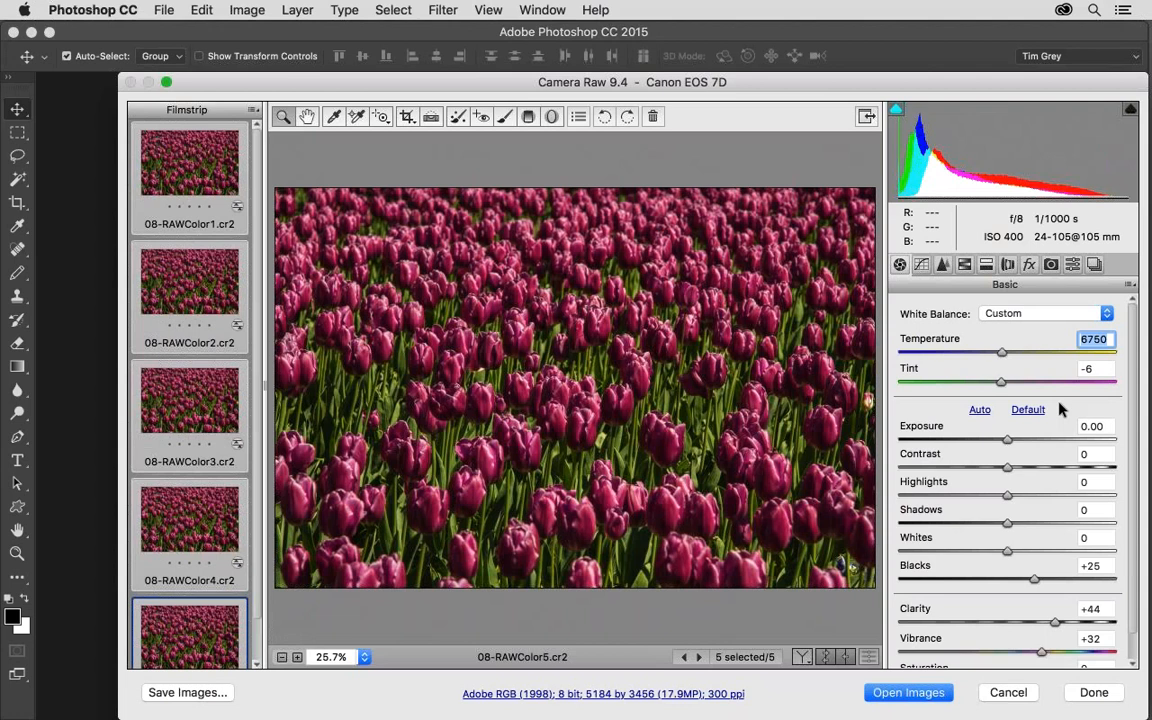
pyautogui.click(1020, 690)
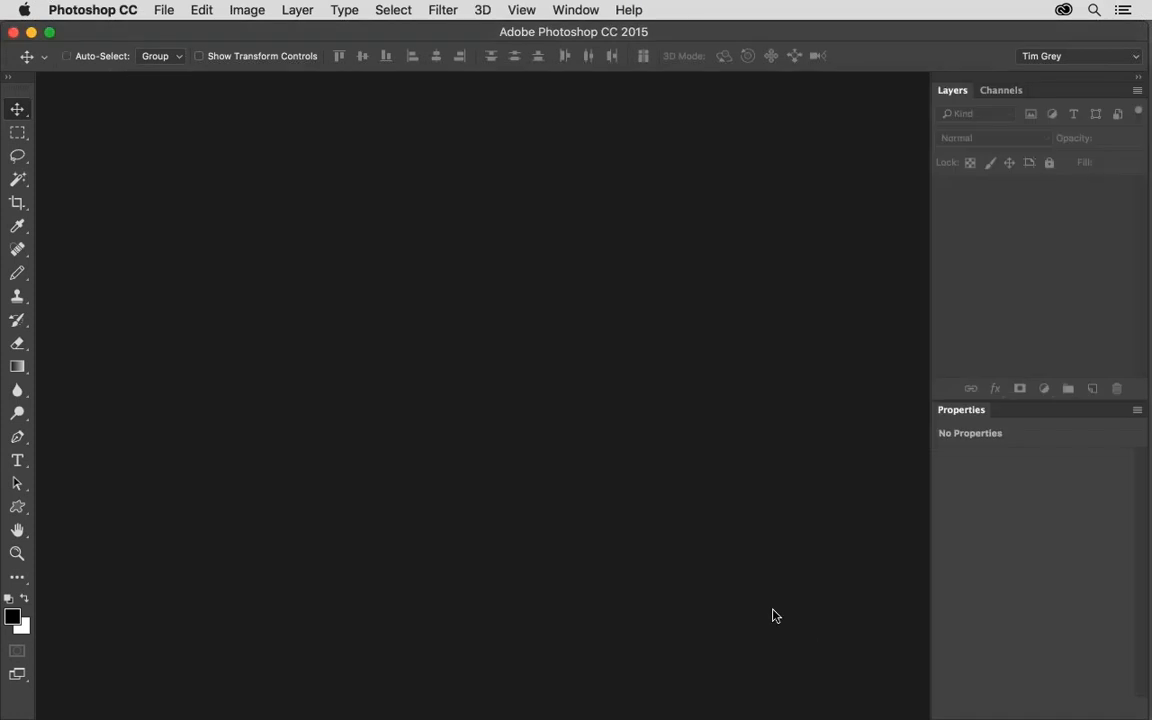
# Switch to Bridge, preview 09-WhiteBalance.cr2, and open 10-Color Balance - Neutral.jpg in Photoshop, fitted to the window.
pyautogui.press('super+Tab')
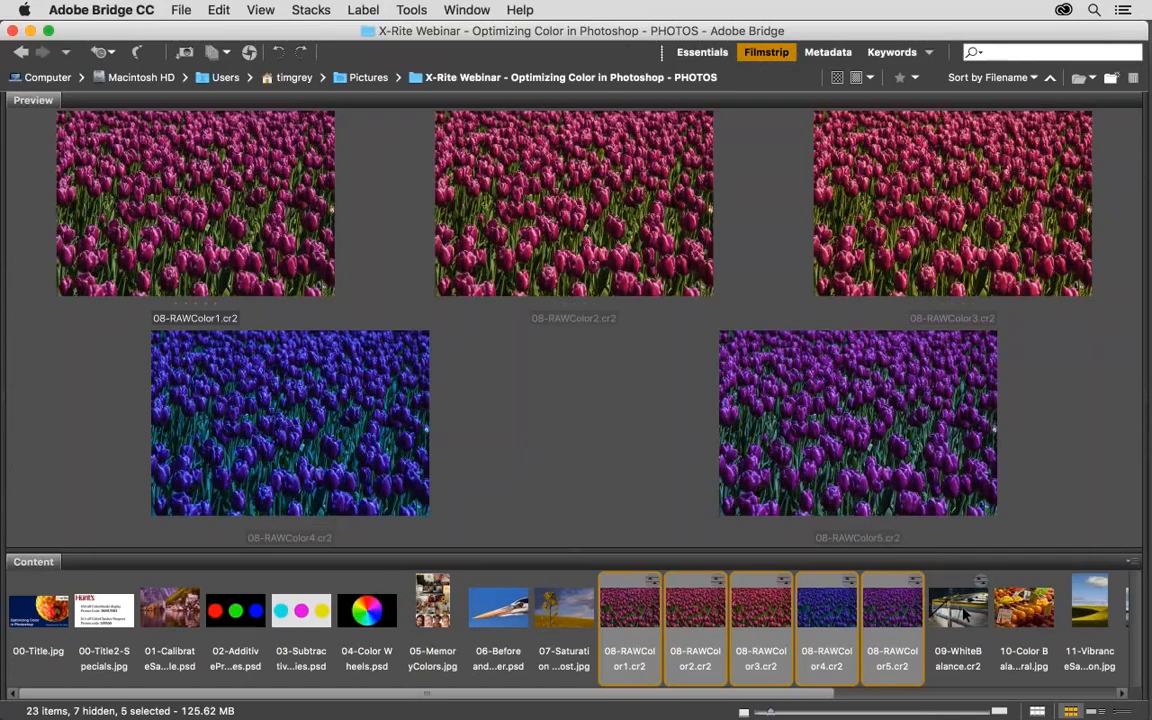
pyautogui.click(963, 610)
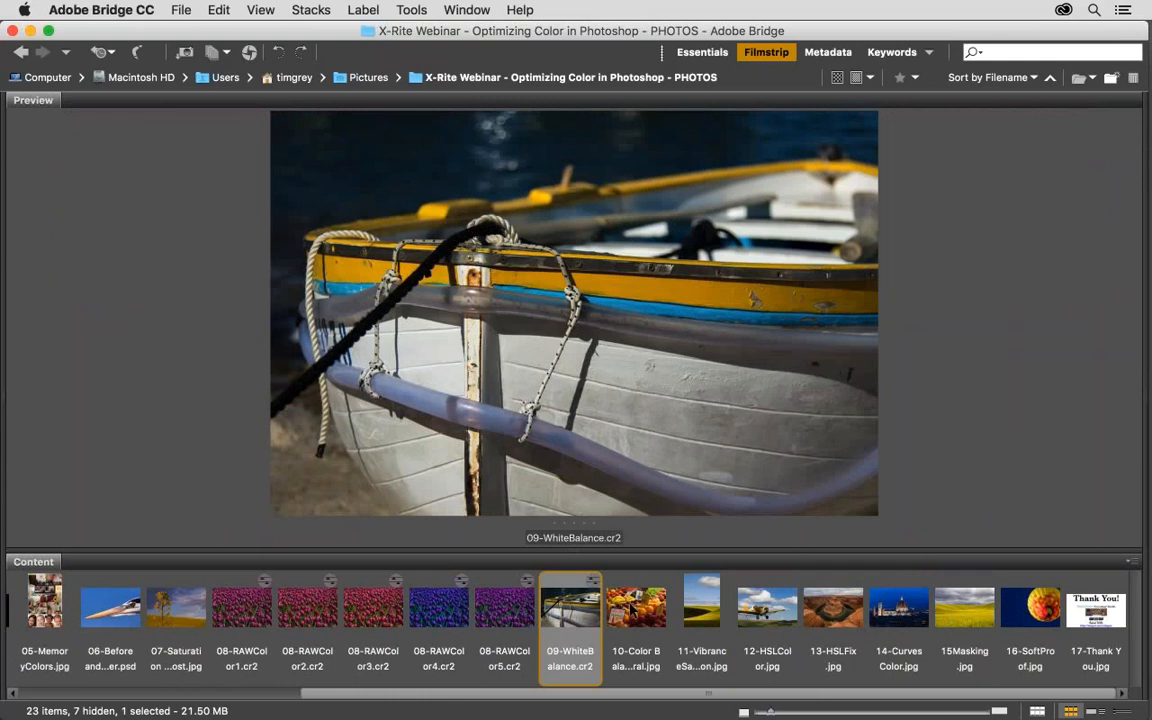
pyautogui.doubleClick(631, 606)
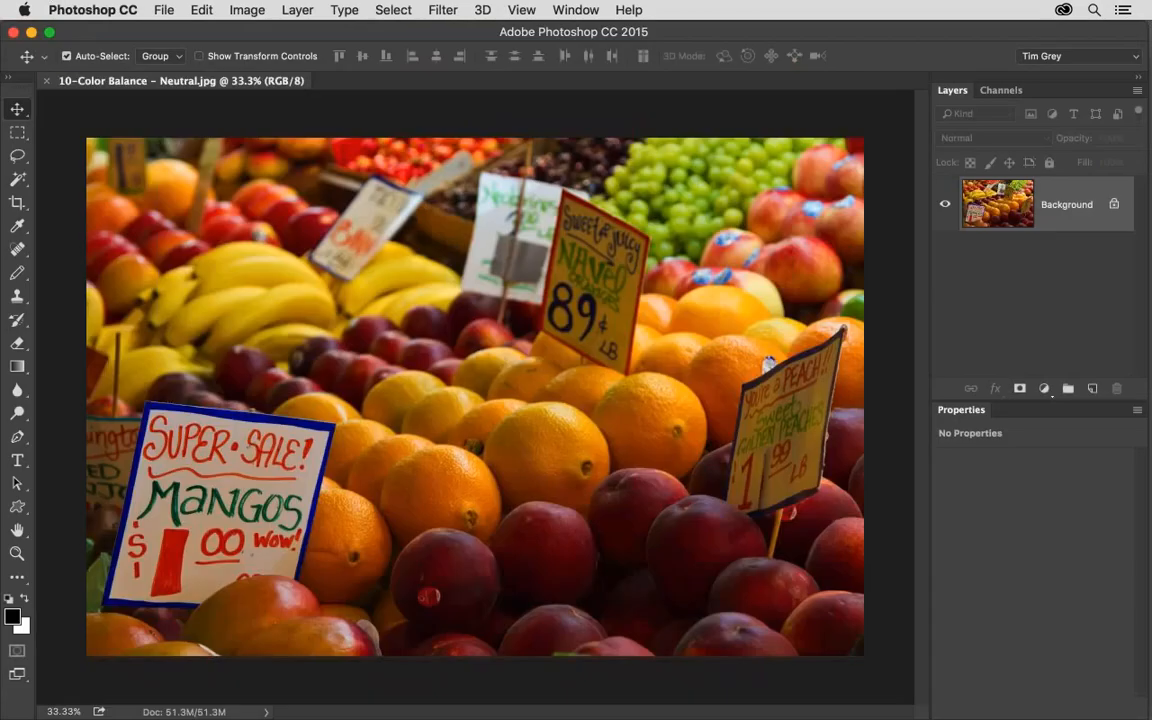
pyautogui.press('super+0')
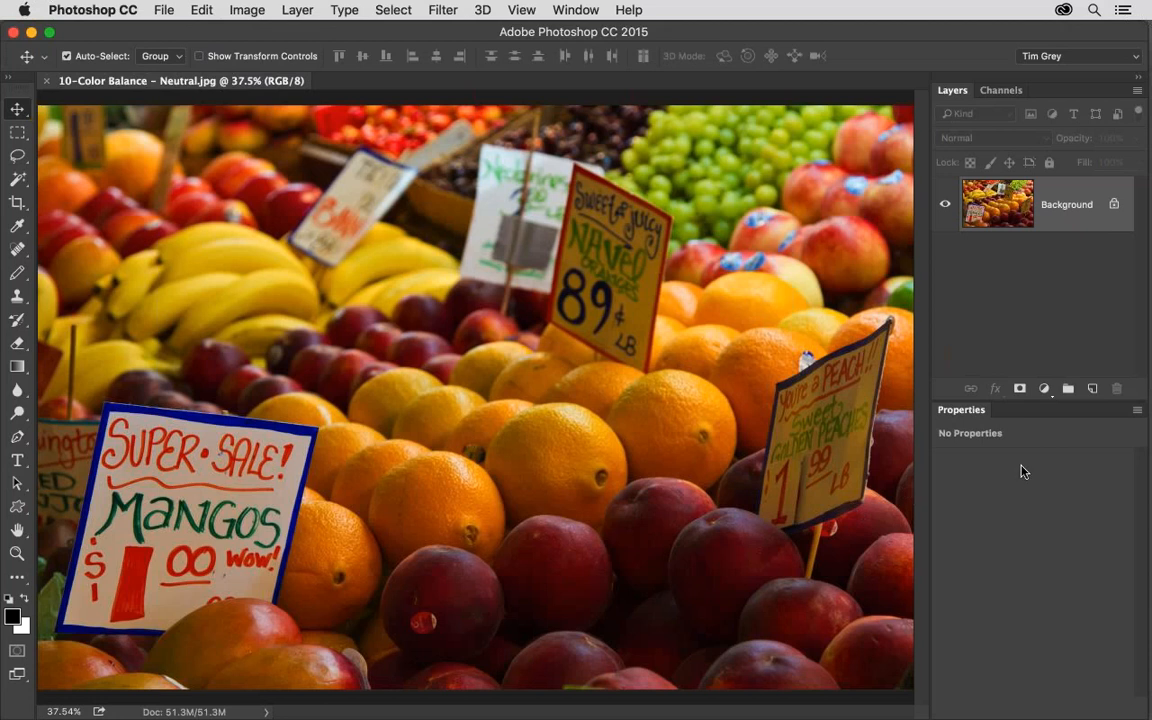
# Add a Color Balance adjustment layer above the fruit market image and toggle Preserve Luminosity, leaving it enabled.
pyautogui.click(1045, 390)
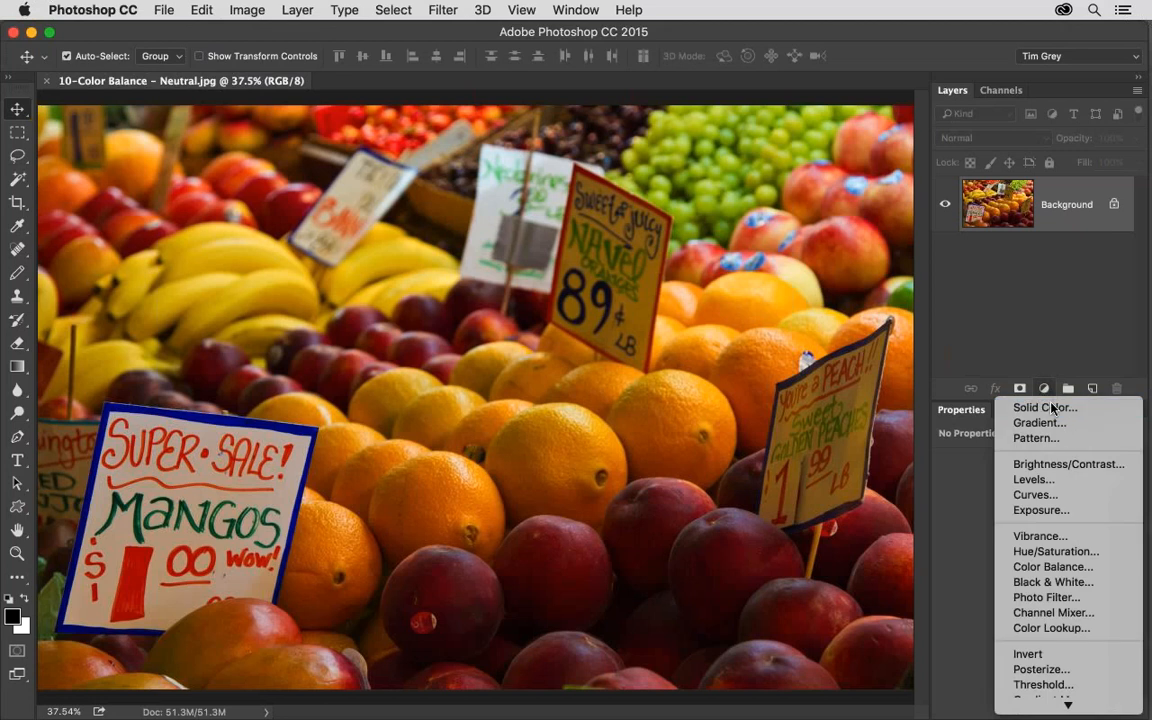
pyautogui.click(1104, 567)
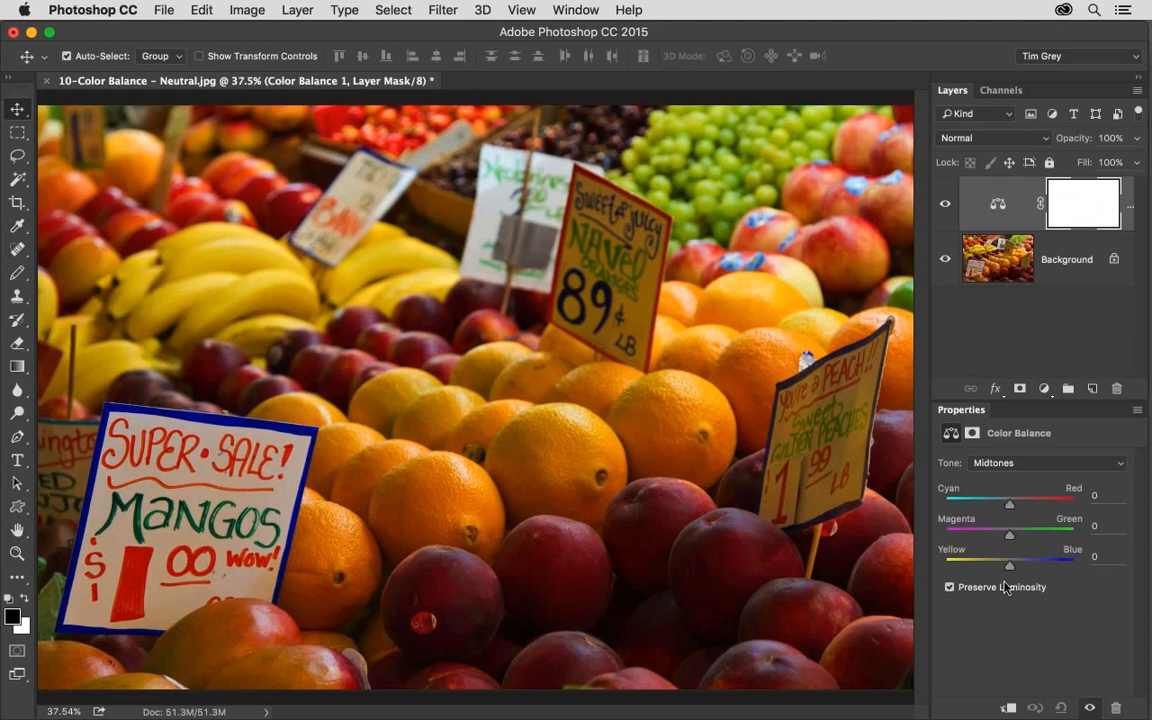
pyautogui.click(949, 587)
pyautogui.click(949, 587)
pyautogui.click(949, 587)
# Swing the midtones Yellow–Blue balance between yellow and blue to judge the colour cast, settling on +10.
pyautogui.moveTo(1010, 568)
pyautogui.mouseDown()
pyautogui.moveTo(1028, 568)
pyautogui.moveTo(1000, 568)
pyautogui.mouseUp()
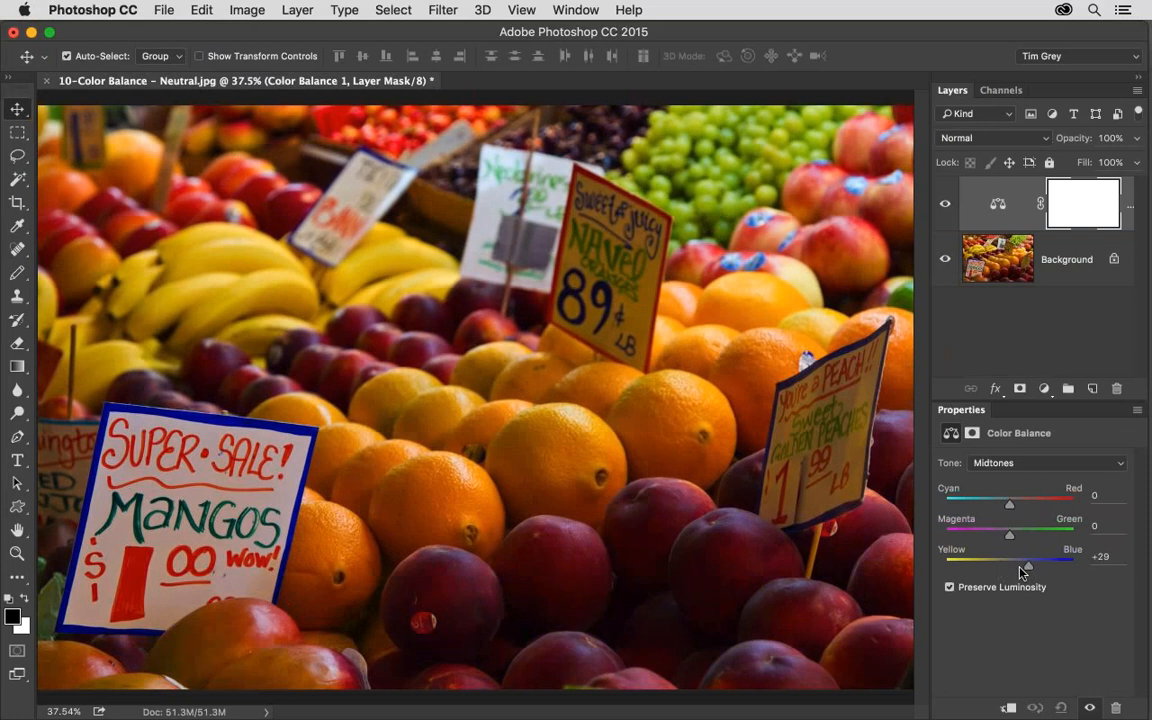
pyautogui.click(1005, 567)
pyautogui.moveTo(1005, 568); pyautogui.dragTo(1043, 568)
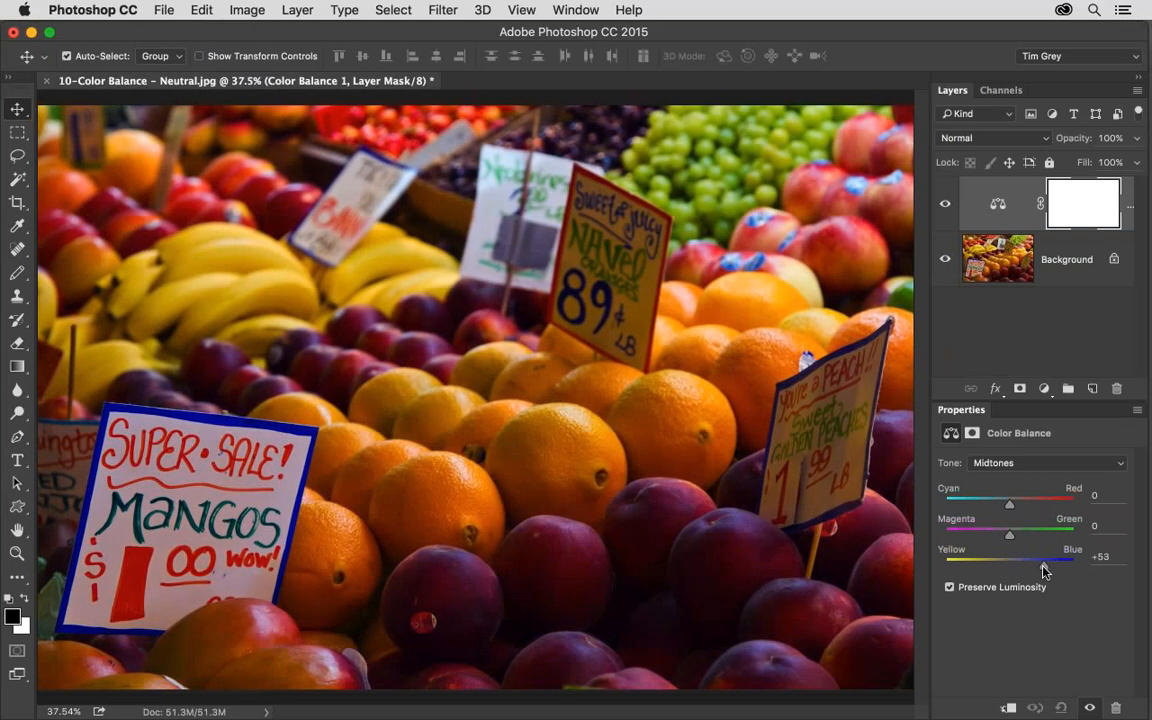
pyautogui.moveTo(1043, 570)
pyautogui.mouseDown()
pyautogui.moveTo(969, 570)
pyautogui.moveTo(1061, 569)
pyautogui.mouseUp()
pyautogui.moveTo(1061, 569); pyautogui.dragTo(1035, 566)
pyautogui.moveTo(1034, 567); pyautogui.dragTo(1006, 570)
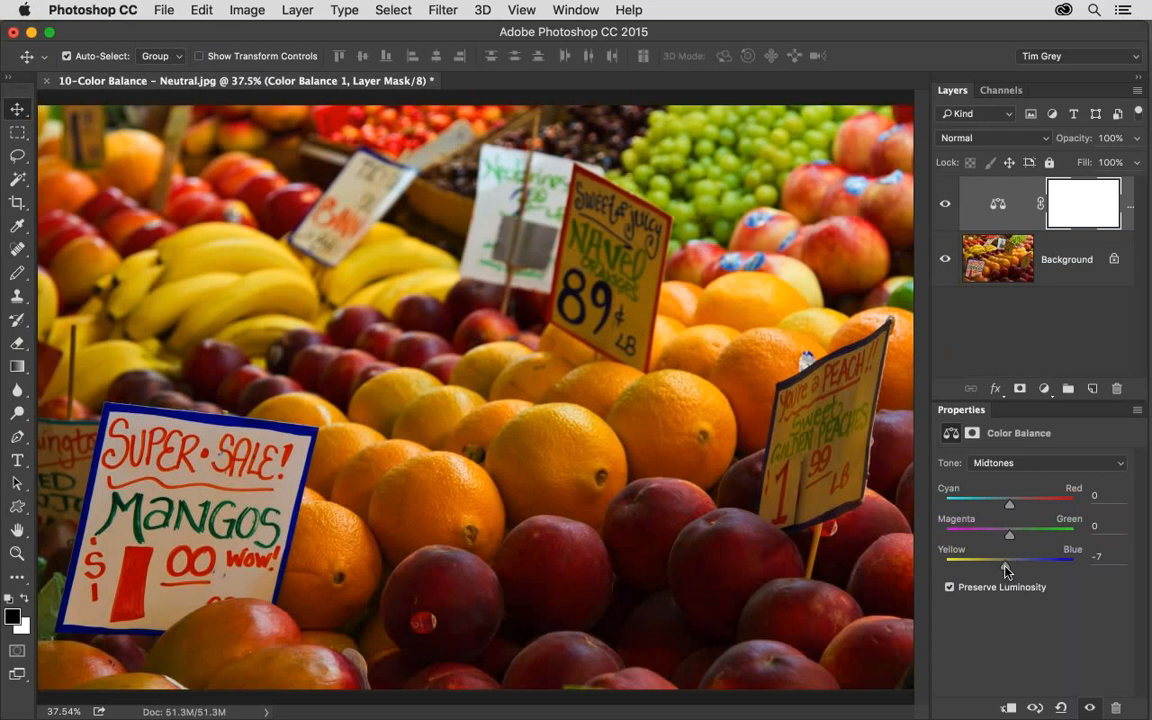
pyautogui.moveTo(1005, 570); pyautogui.dragTo(1003, 570)
pyautogui.moveTo(1003, 568); pyautogui.dragTo(1020, 571)
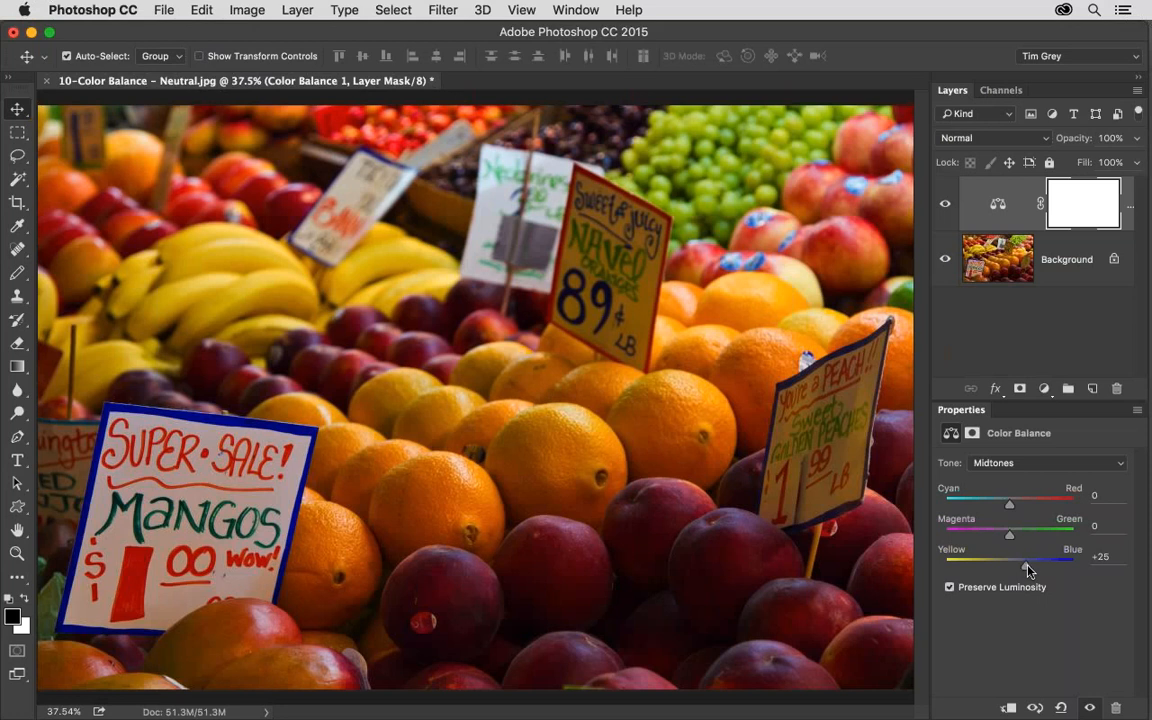
pyautogui.moveTo(1027, 570); pyautogui.dragTo(1031, 571)
pyautogui.moveTo(1025, 570); pyautogui.dragTo(1021, 570)
# Try shifts in the midtones, settling on Cyan–Red -7, Magenta–Green 0 and Yellow–Blue +19.
pyautogui.moveTo(1010, 508); pyautogui.dragTo(1046, 508)
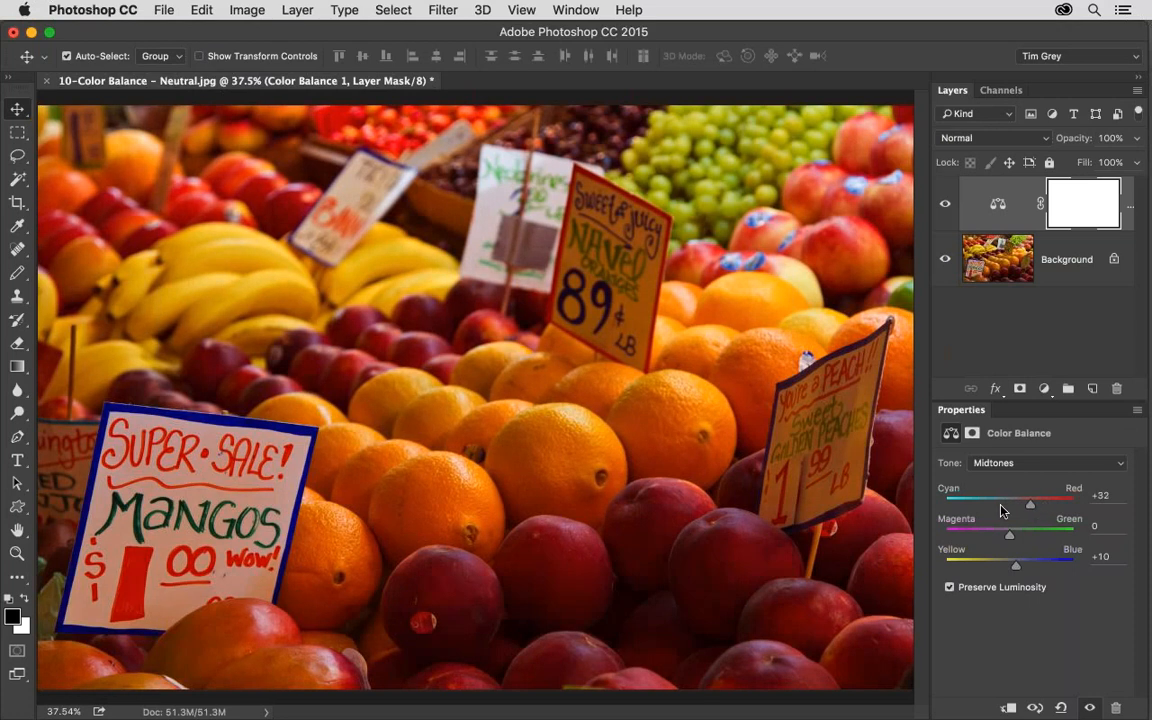
pyautogui.moveTo(1030, 504)
pyautogui.mouseDown()
pyautogui.moveTo(958, 506)
pyautogui.moveTo(1010, 511)
pyautogui.mouseUp()
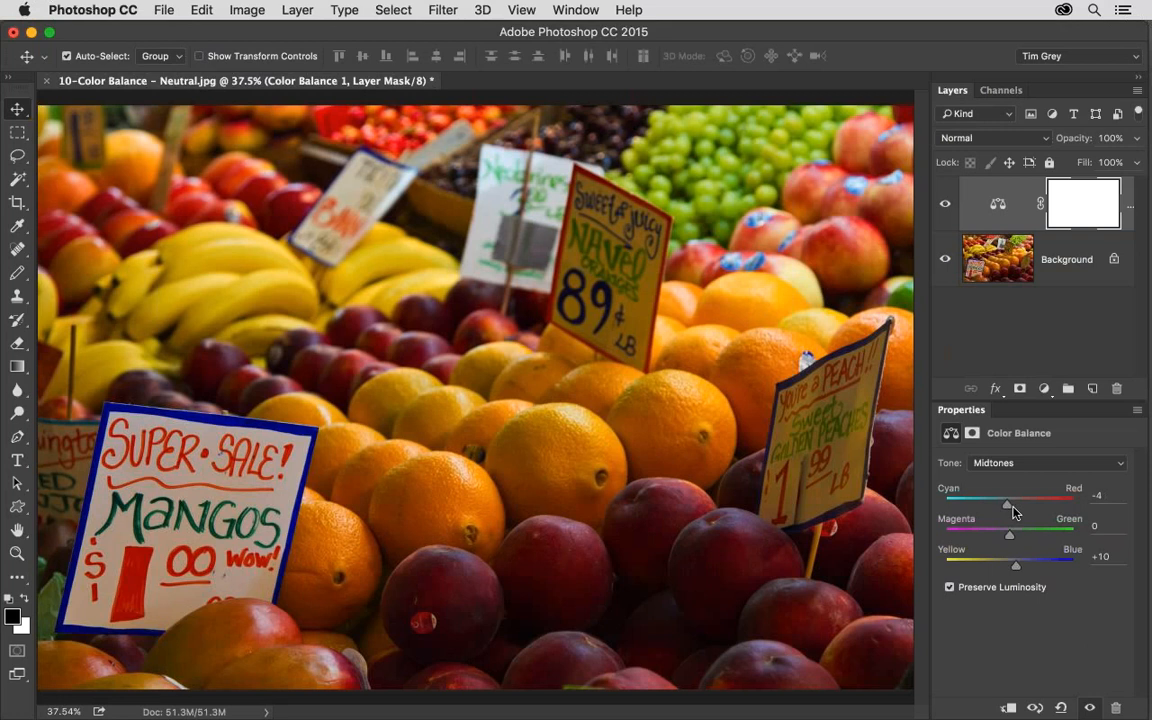
pyautogui.moveTo(1010, 509); pyautogui.dragTo(1027, 539)
pyautogui.moveTo(1028, 538); pyautogui.dragTo(1012, 536)
pyautogui.moveTo(1012, 537); pyautogui.dragTo(1009, 537)
pyautogui.moveTo(1020, 570)
pyautogui.mouseDown()
pyautogui.moveTo(1004, 570)
pyautogui.moveTo(1020, 566)
pyautogui.mouseUp()
# Switch the Color Balance tone to Shadows and set its Yellow–Blue balance to +7.
pyautogui.click(1022, 465)
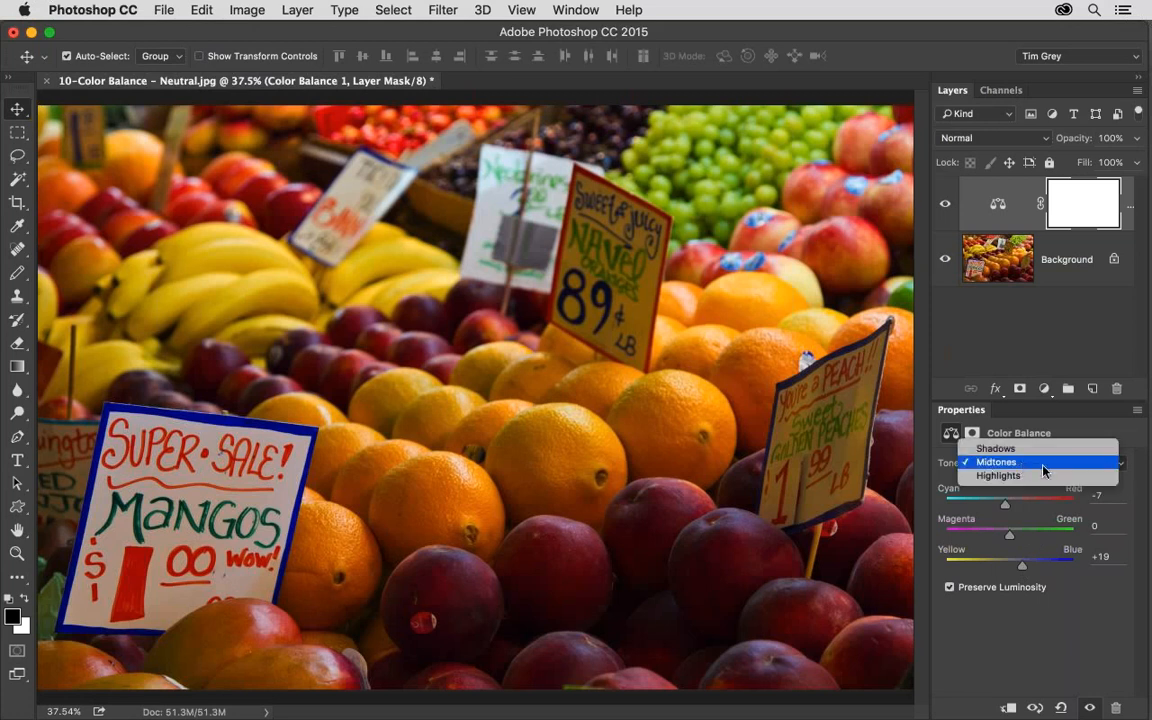
pyautogui.click(996, 448)
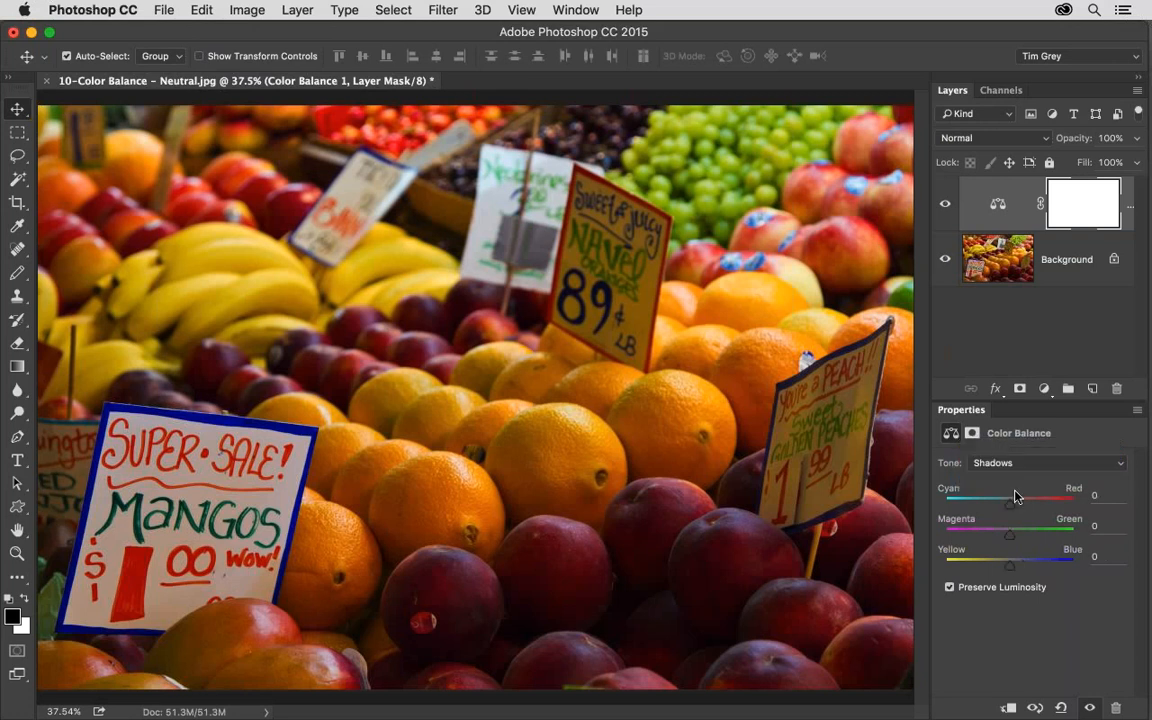
pyautogui.click(1011, 566)
pyautogui.moveTo(1022, 569)
pyautogui.mouseDown()
pyautogui.moveTo(977, 571)
pyautogui.moveTo(1058, 570)
pyautogui.moveTo(990, 571)
pyautogui.moveTo(1040, 569)
pyautogui.moveTo(1014, 572)
pyautogui.mouseUp()
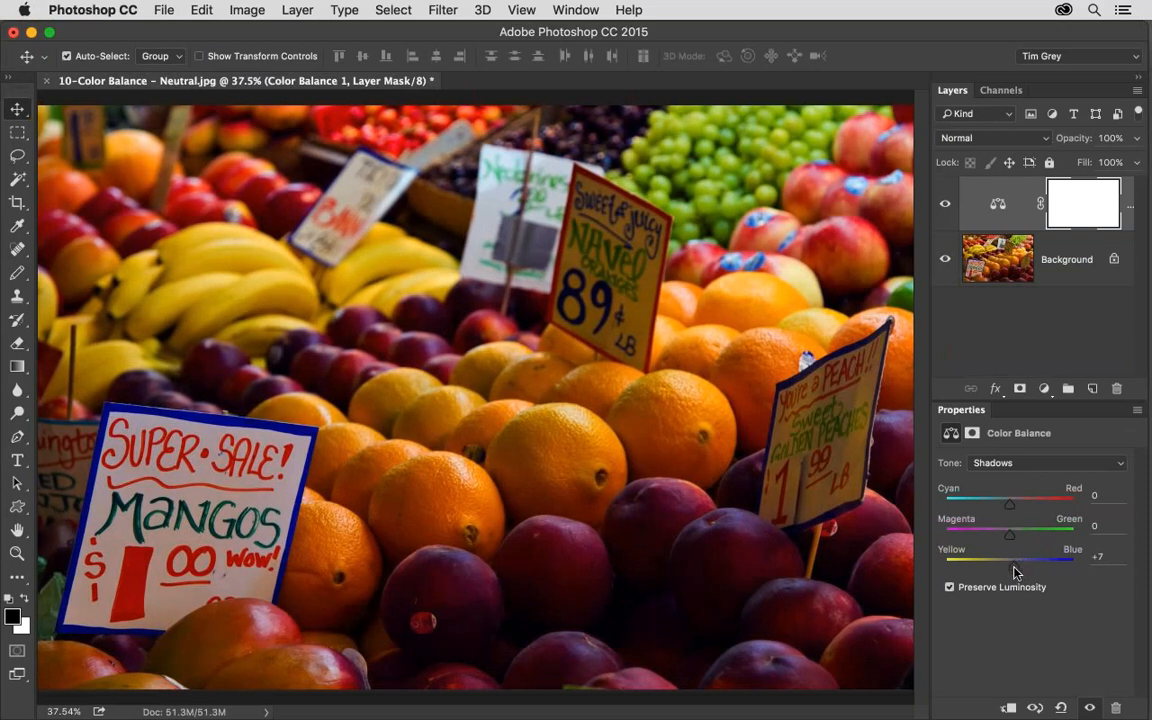
pyautogui.click(1013, 463)
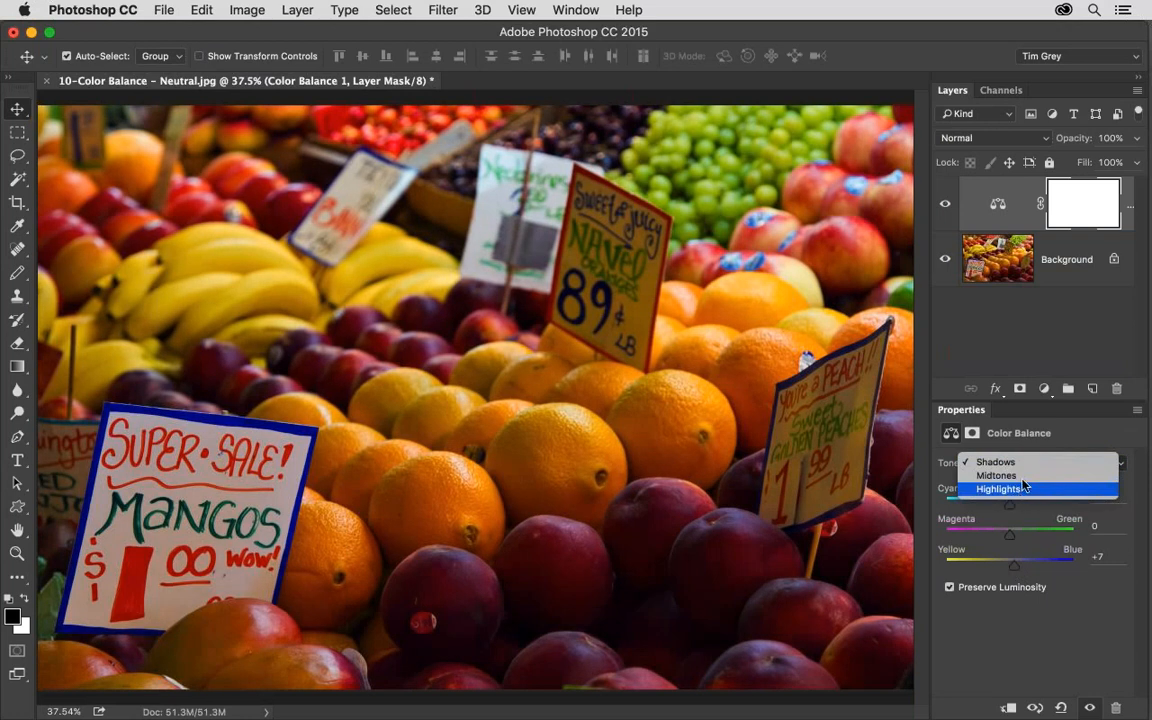
pyautogui.click(1027, 616)
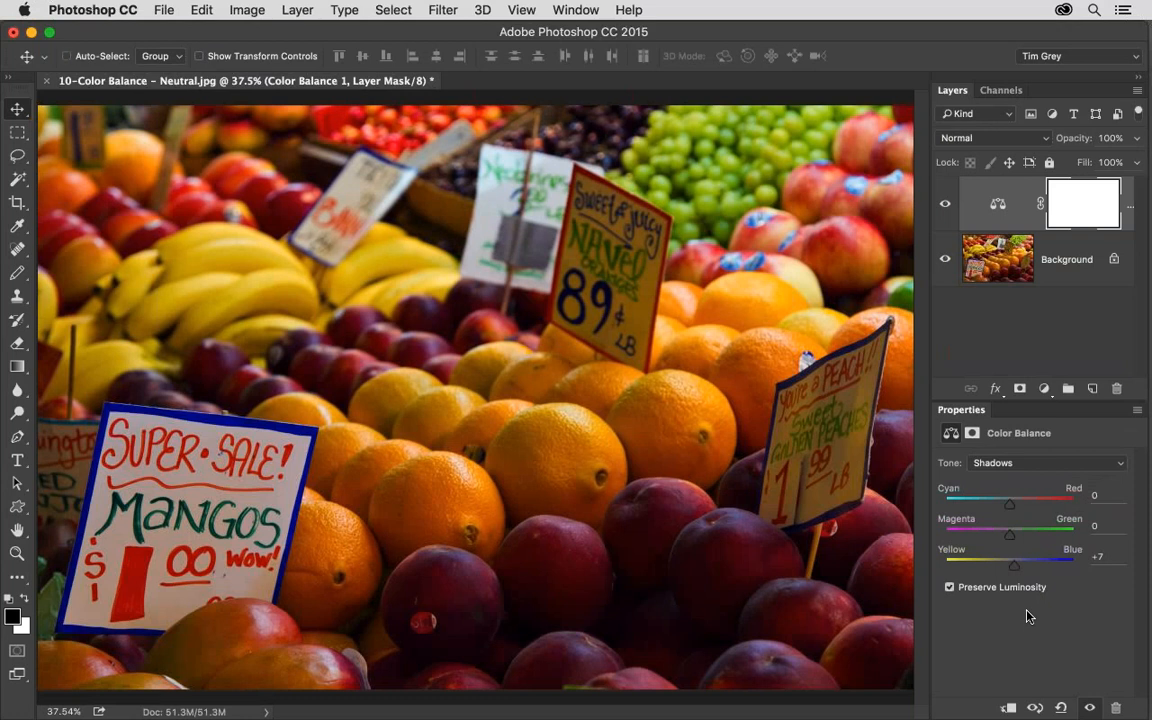
# Close the fruit market image without saving and open 11-VibranceSaturation.jpg from Bridge, fitted to the window.
pyautogui.press('super+w')
pyautogui.click(534, 279)
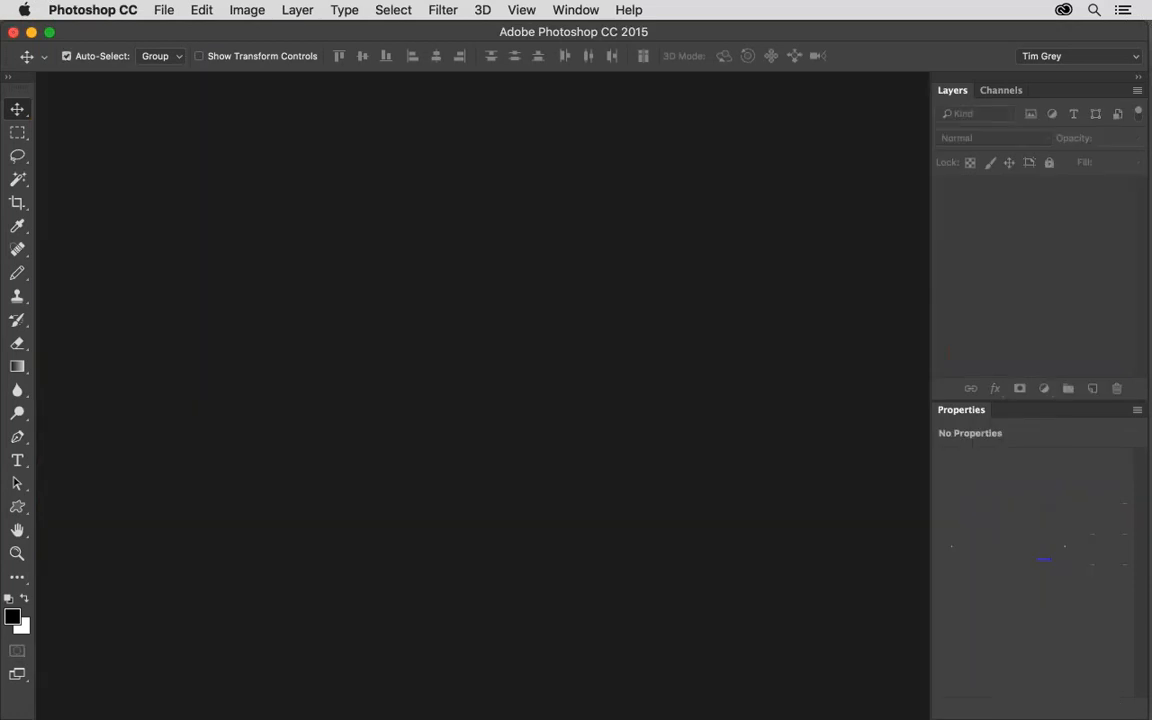
pyautogui.press('super+Tab')
pyautogui.doubleClick(703, 610)
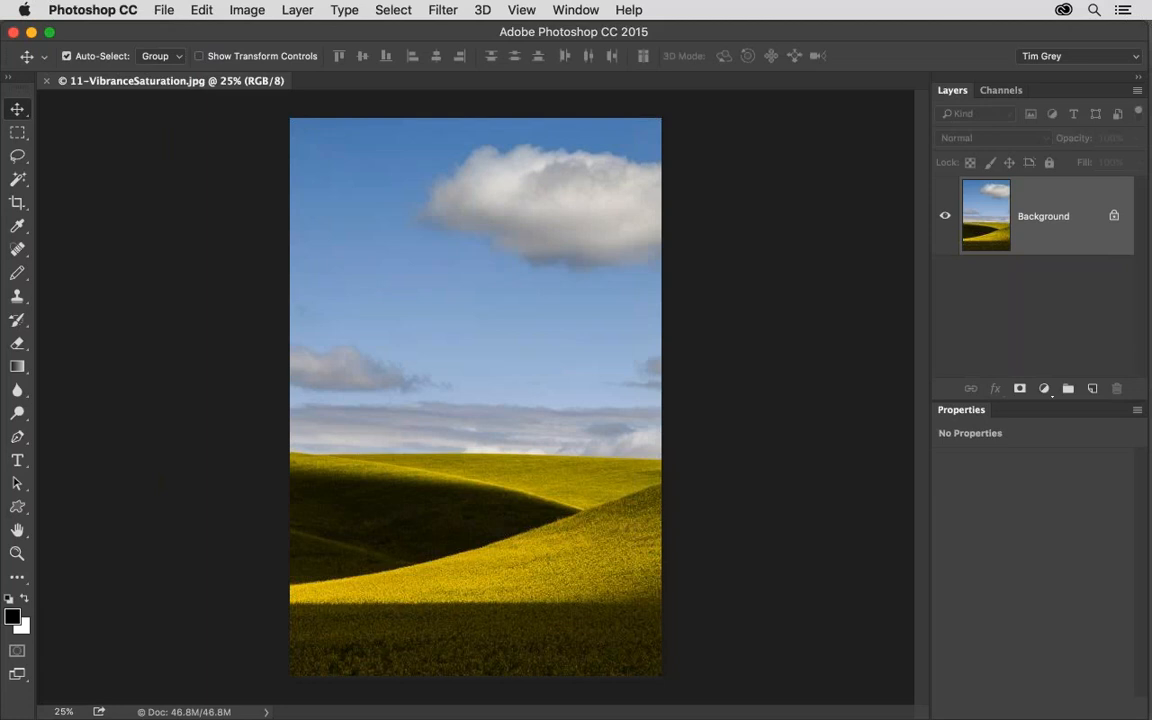
pyautogui.press('super+0')
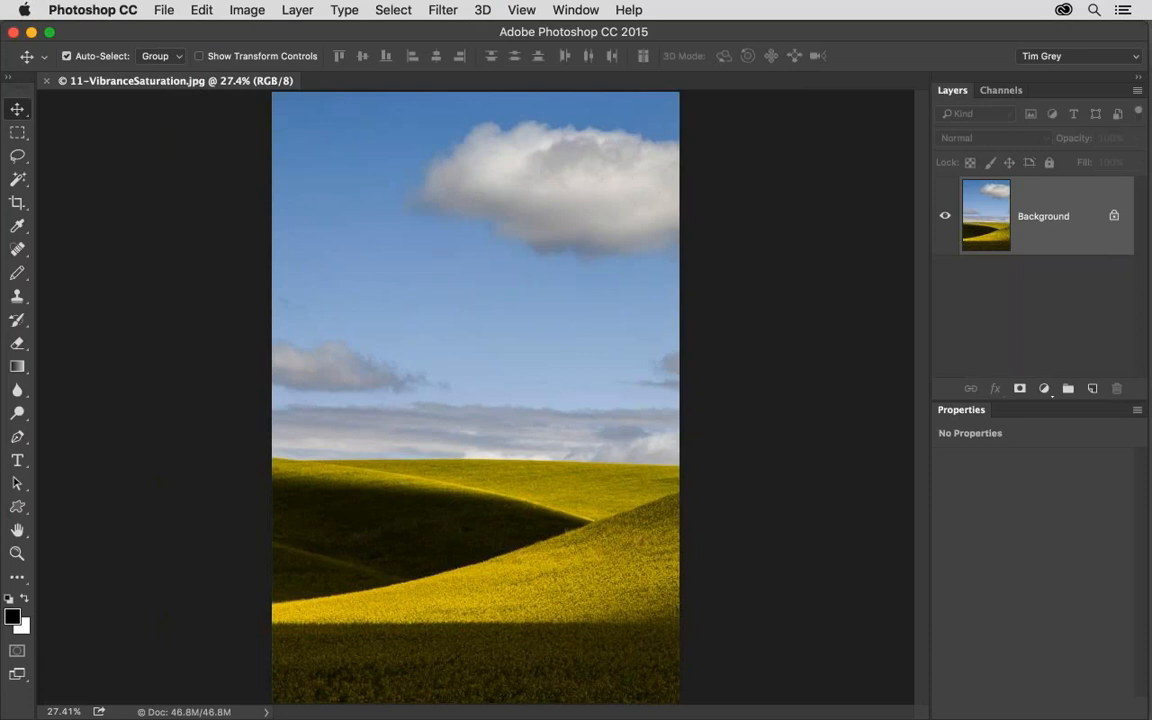
# Add a Vibrance adjustment layer above the landscape and raise its Saturation to +97.
pyautogui.click(1044, 389)
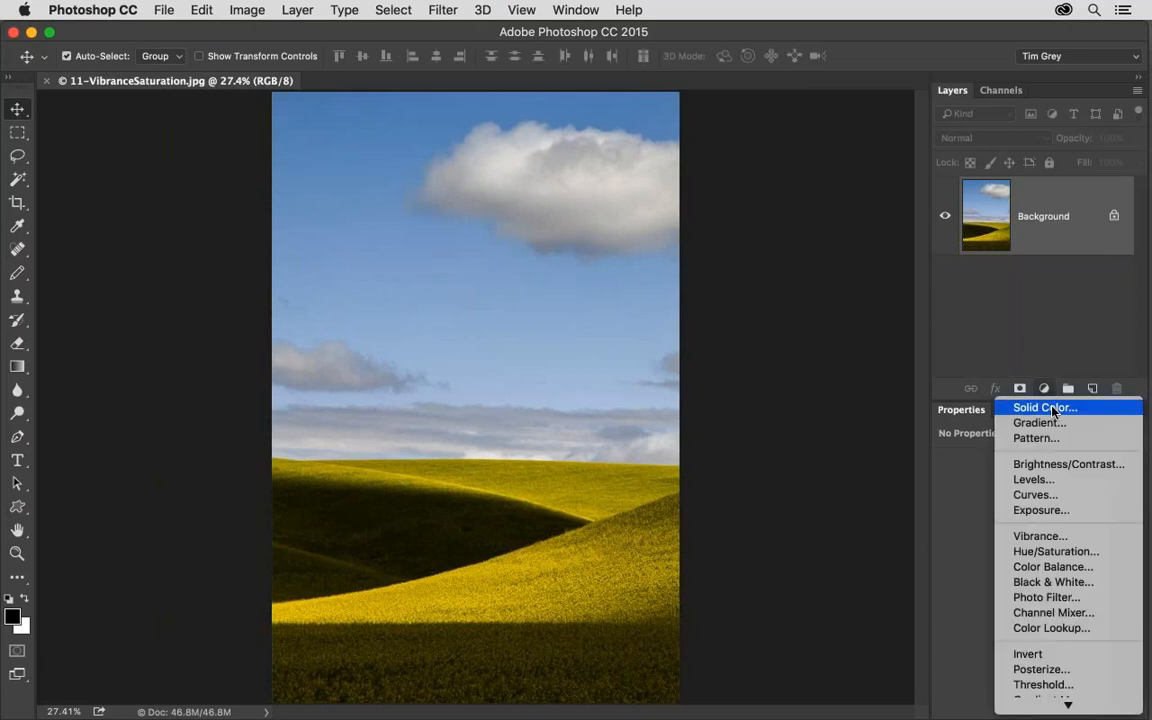
pyautogui.click(1087, 541)
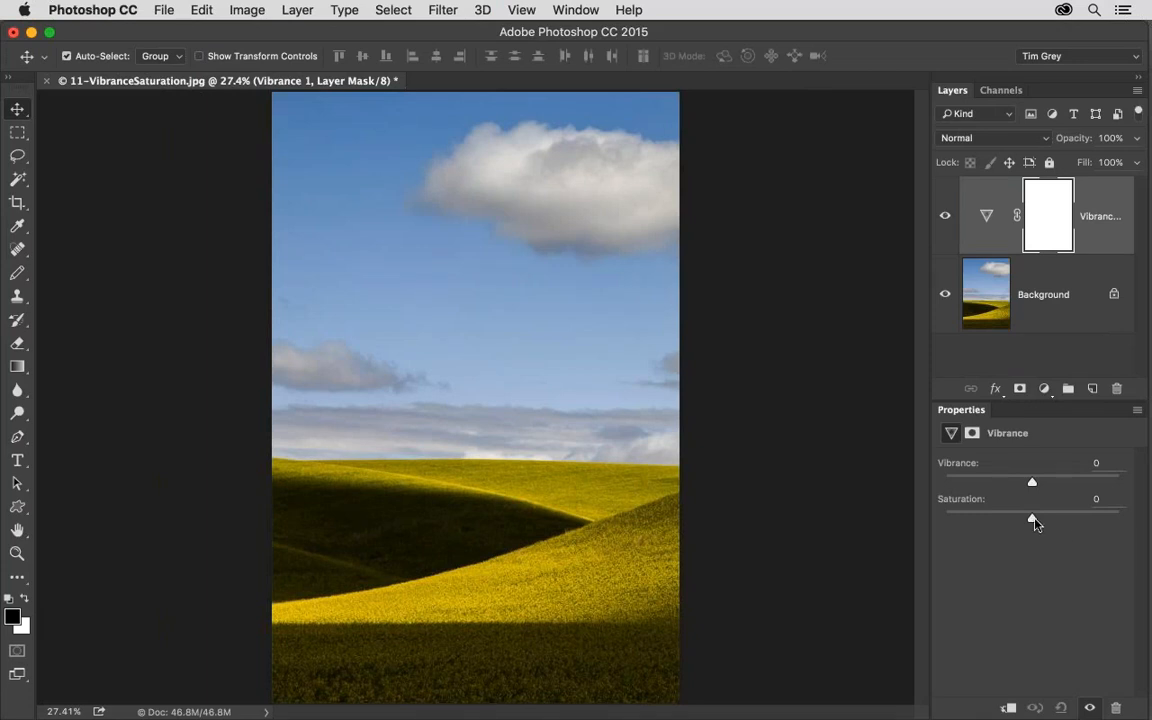
pyautogui.moveTo(1034, 520); pyautogui.dragTo(1118, 521)
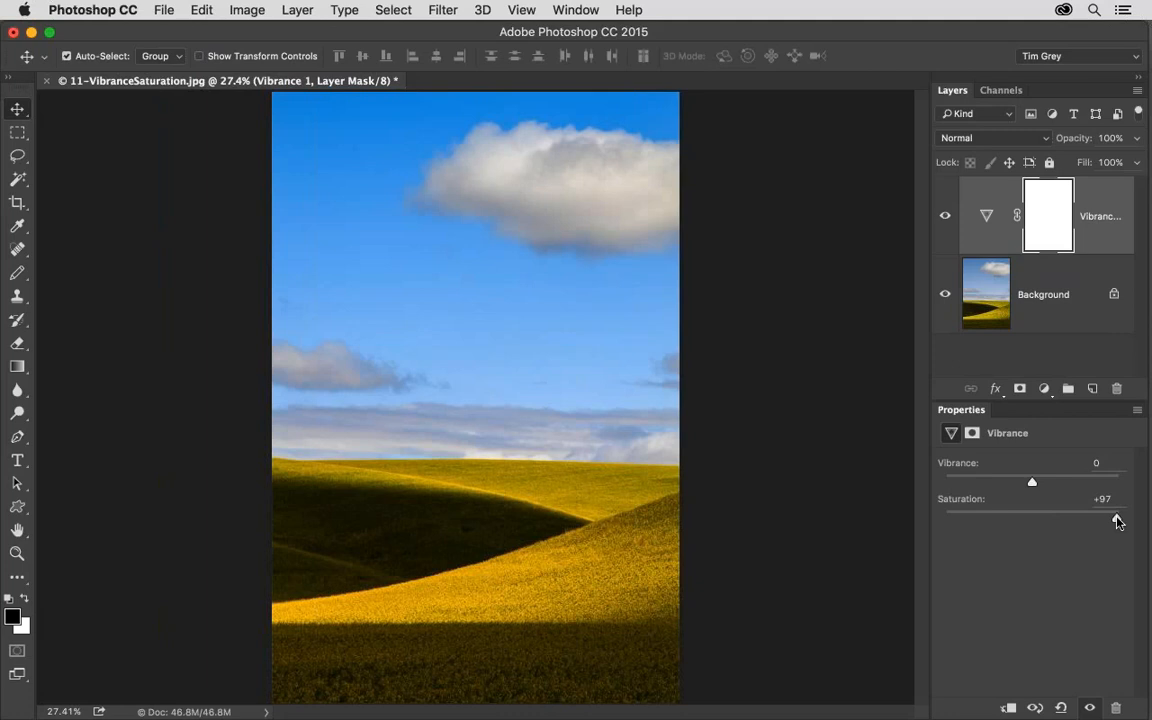
# Compare Saturation at -2 and +100, return it to -1 and raise Vibrance to +89.
pyautogui.moveTo(1117, 520); pyautogui.dragTo(1032, 519)
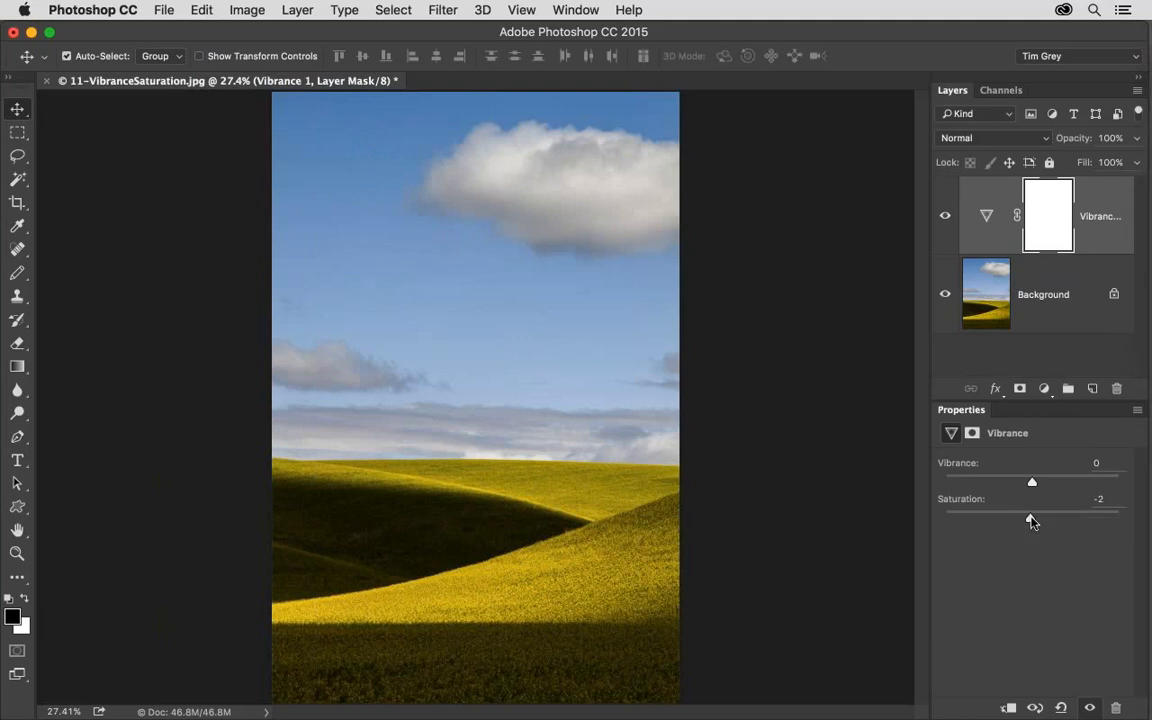
pyautogui.moveTo(1033, 518); pyautogui.dragTo(1121, 519)
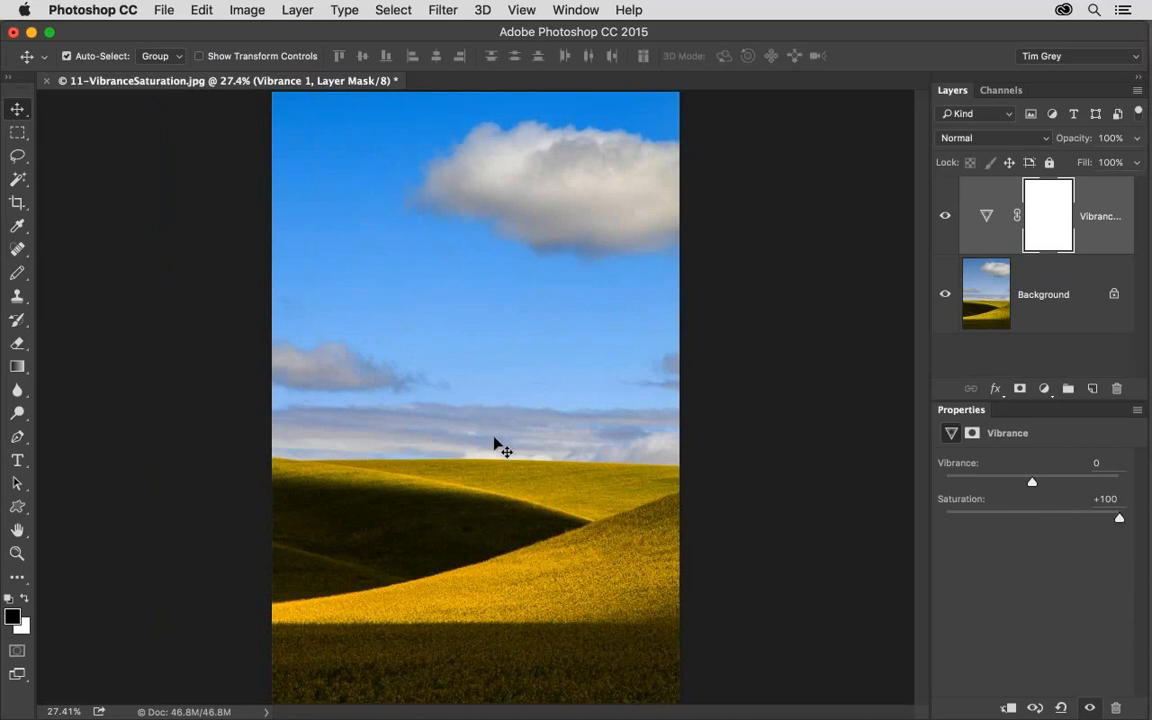
pyautogui.moveTo(1091, 517); pyautogui.dragTo(1110, 485)
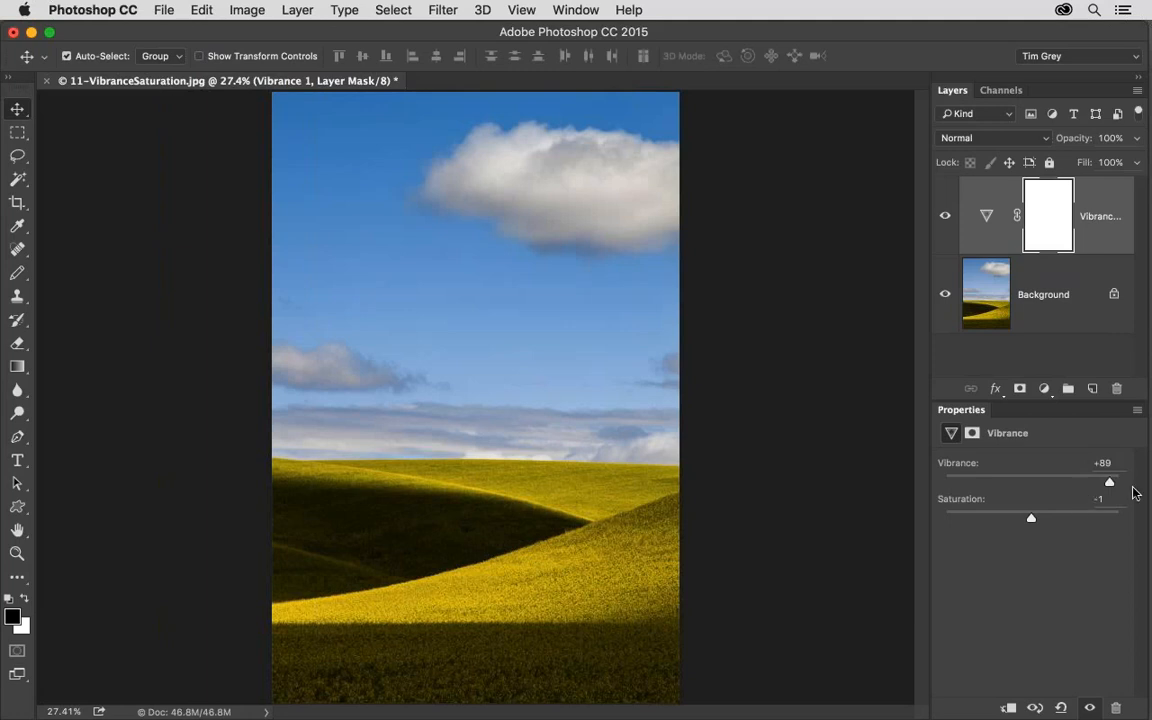
# Compare strong and negative Vibrance on the landscape, and settle on Vibrance +25 with Saturation at 0.
pyautogui.moveTo(1110, 485); pyautogui.dragTo(1135, 485)
pyautogui.moveTo(1031, 517); pyautogui.dragTo(1020, 520)
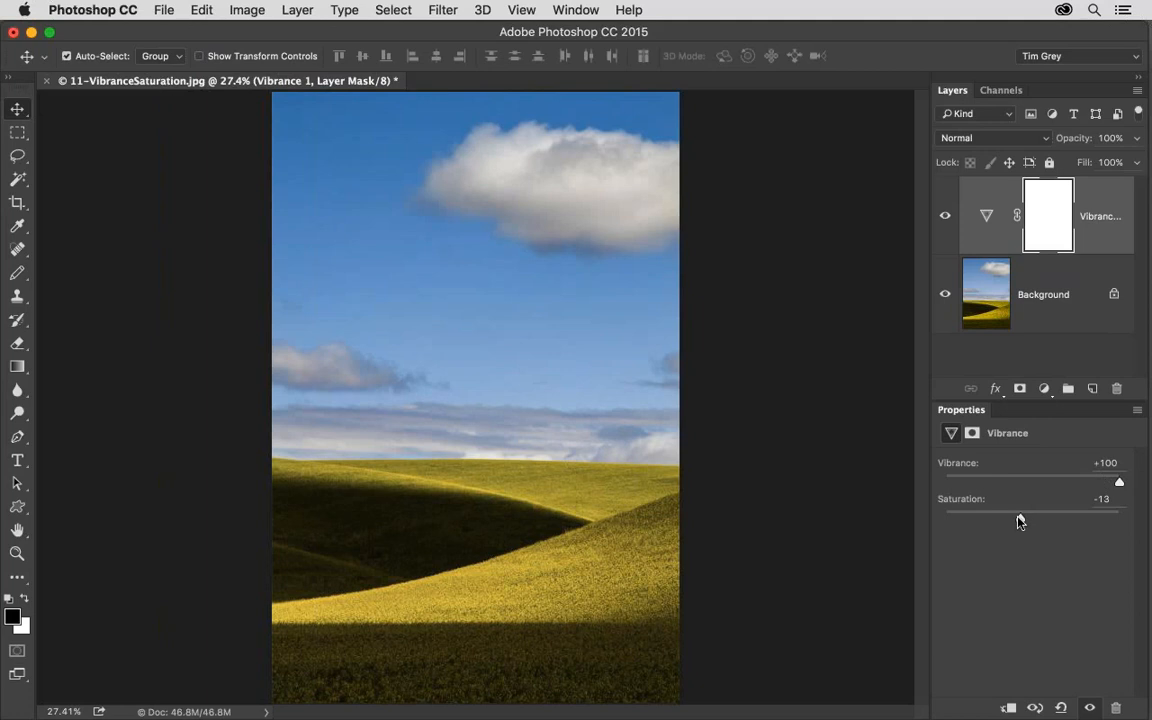
pyautogui.moveTo(1019, 519); pyautogui.dragTo(1023, 520)
pyautogui.moveTo(1022, 520); pyautogui.dragTo(1032, 519)
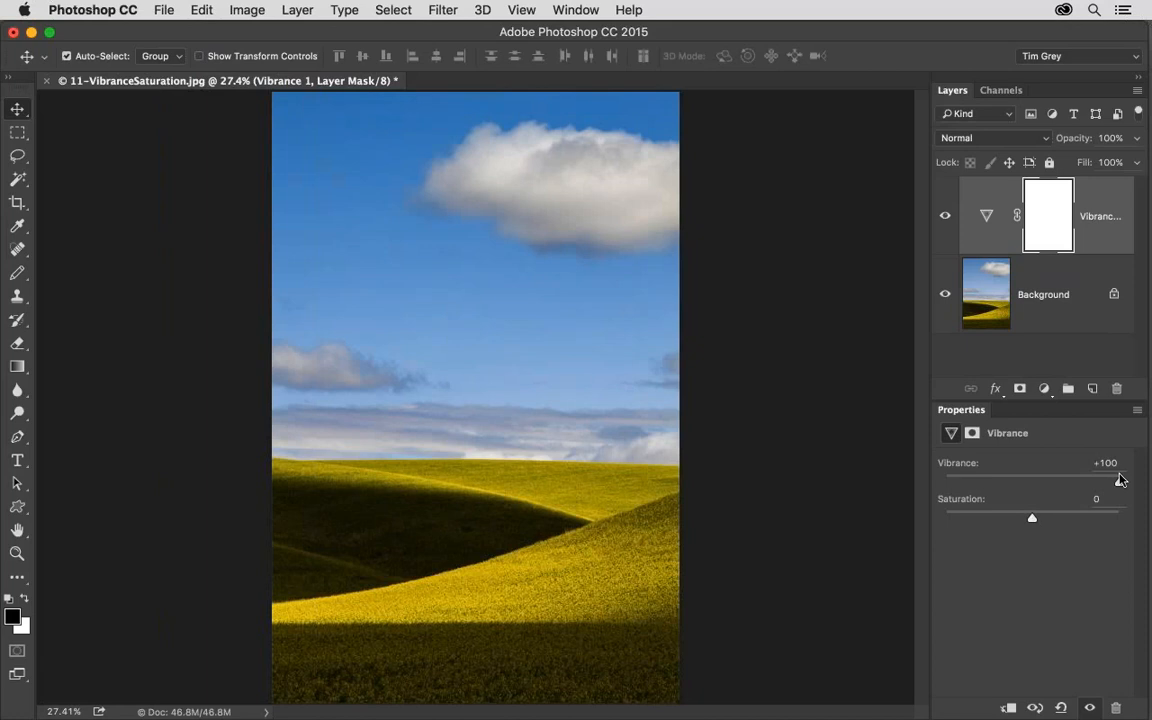
pyautogui.moveTo(1120, 480); pyautogui.dragTo(1007, 484)
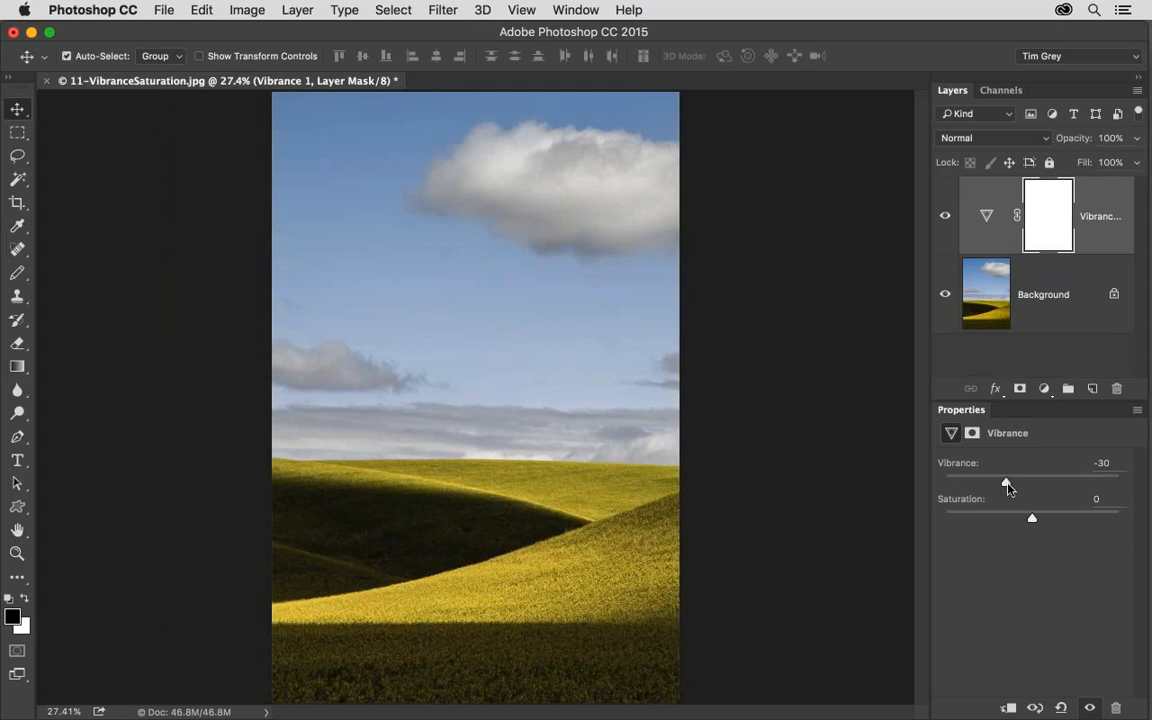
pyautogui.moveTo(1005, 483); pyautogui.dragTo(1033, 521)
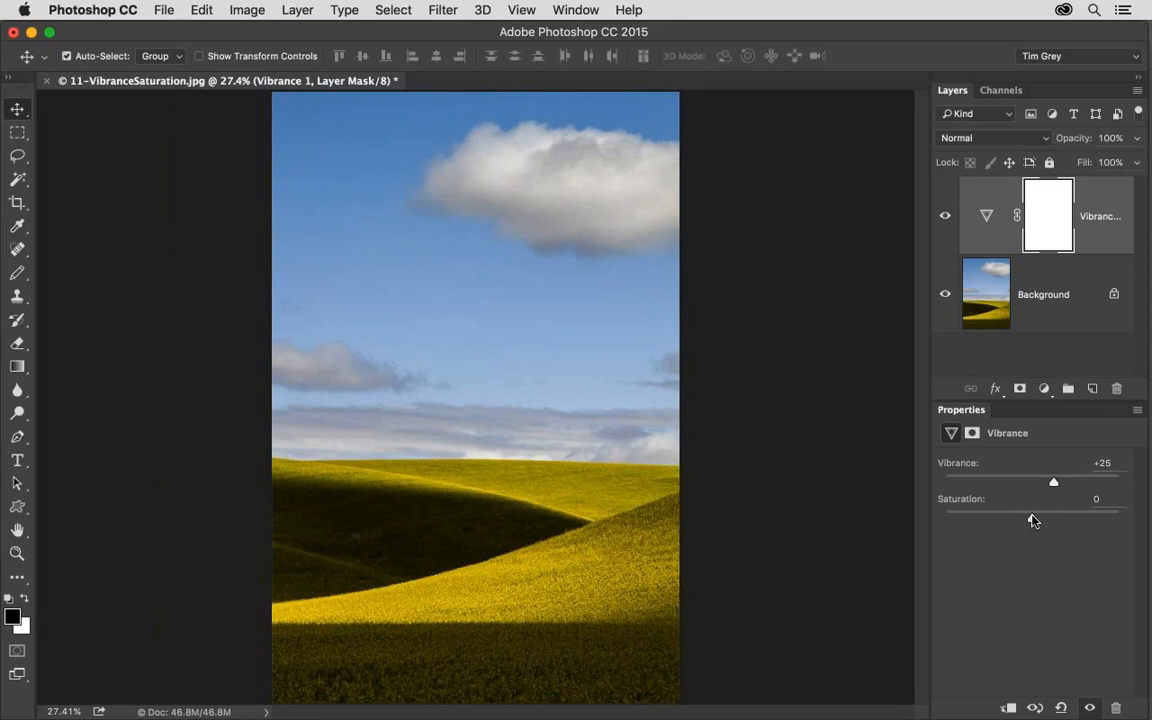
# Close the landscape image without saving and open 12-HSLColor.jpg from Bridge, fitted to the window.
pyautogui.press('super+w')
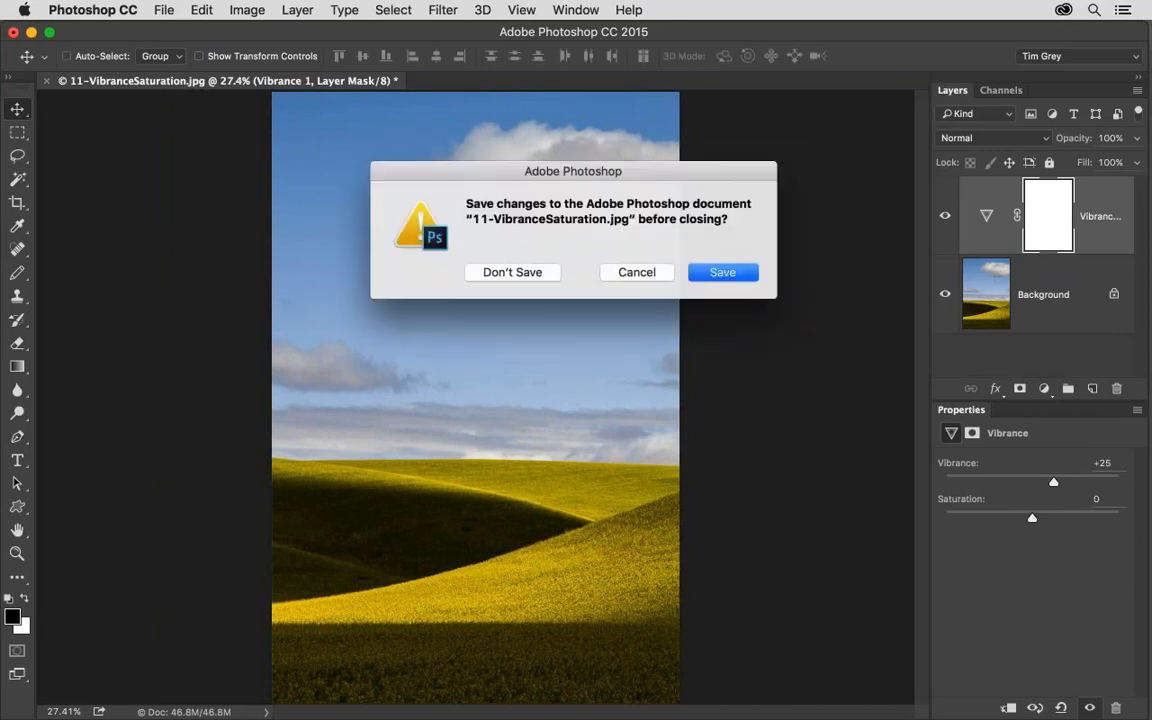
pyautogui.click(534, 276)
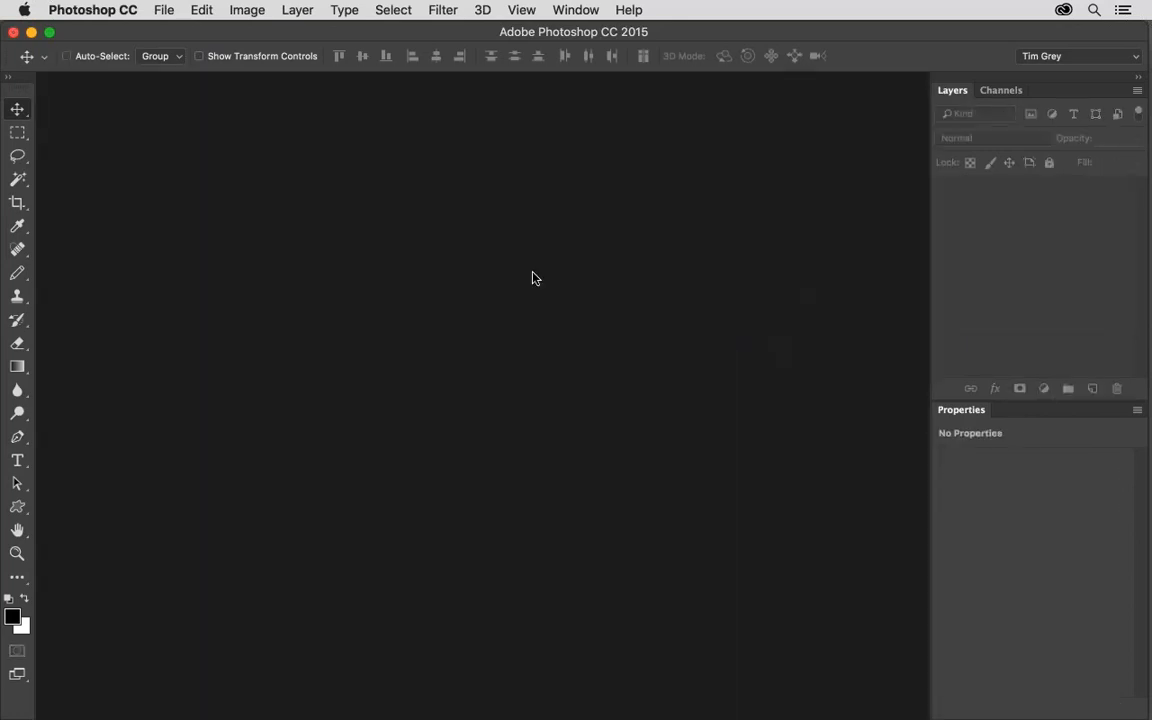
pyautogui.press('super+Tab')
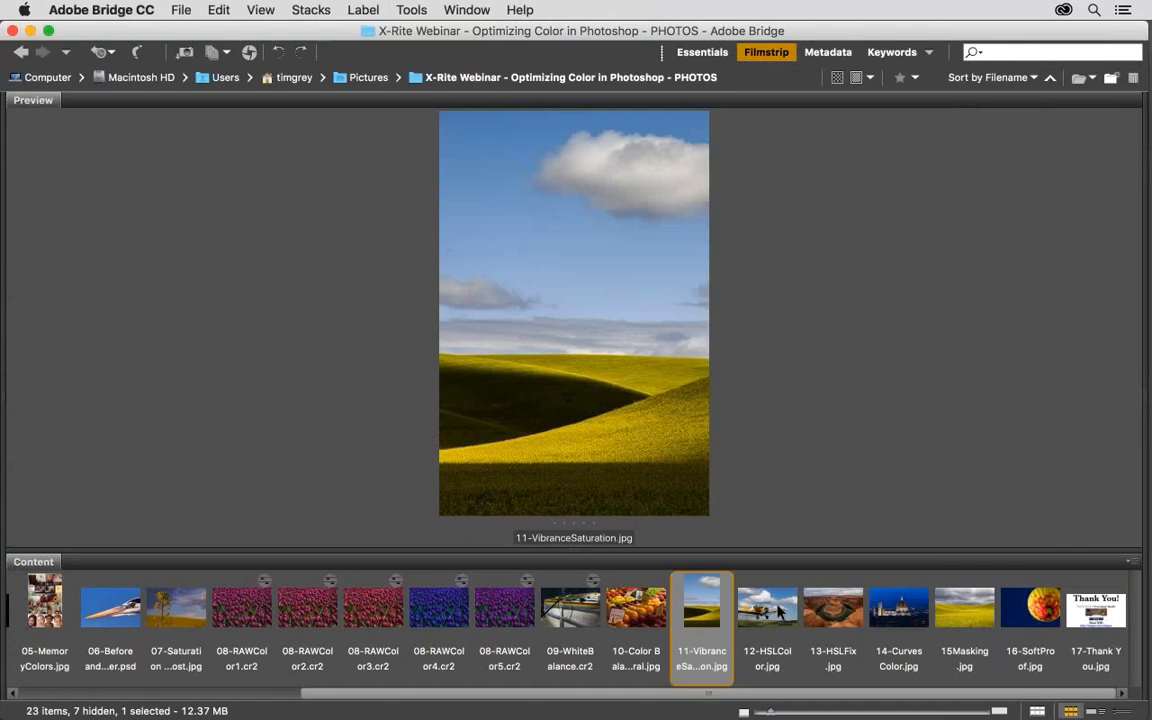
pyautogui.doubleClick(780, 611)
pyautogui.press('super+0')
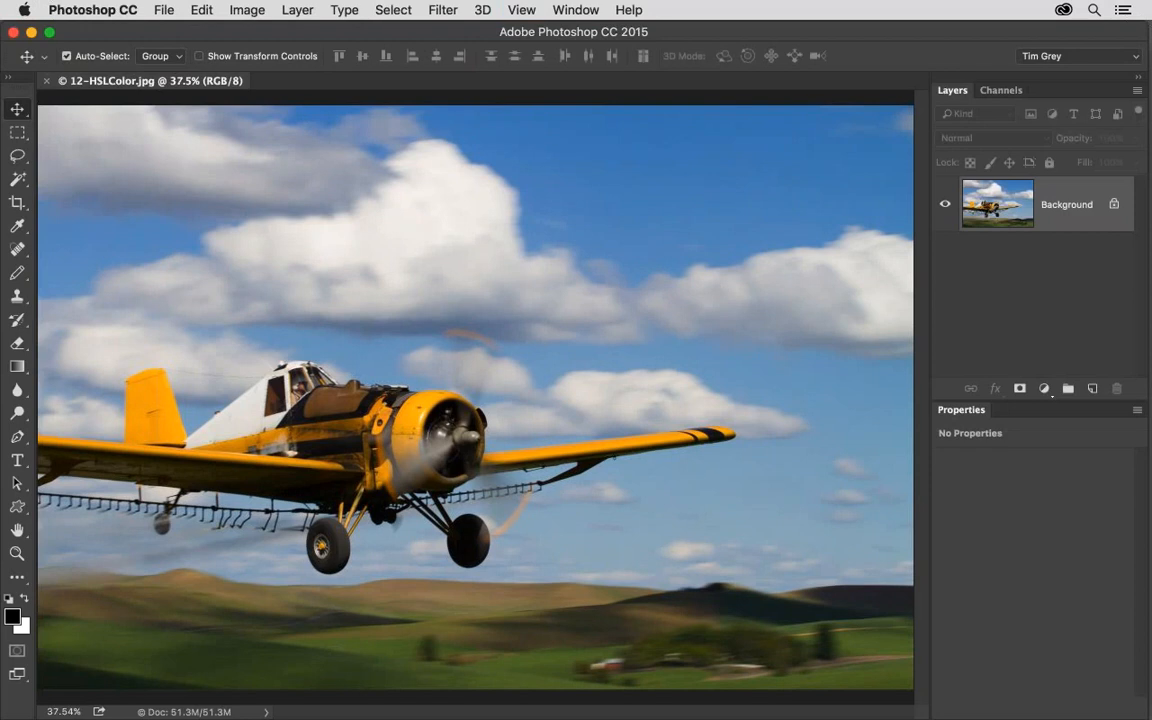
# Add a Hue/Saturation adjustment layer above the airplane photo, test master Saturation at +100 and Hue at -4, and return both to 0.
pyautogui.click(1044, 388)
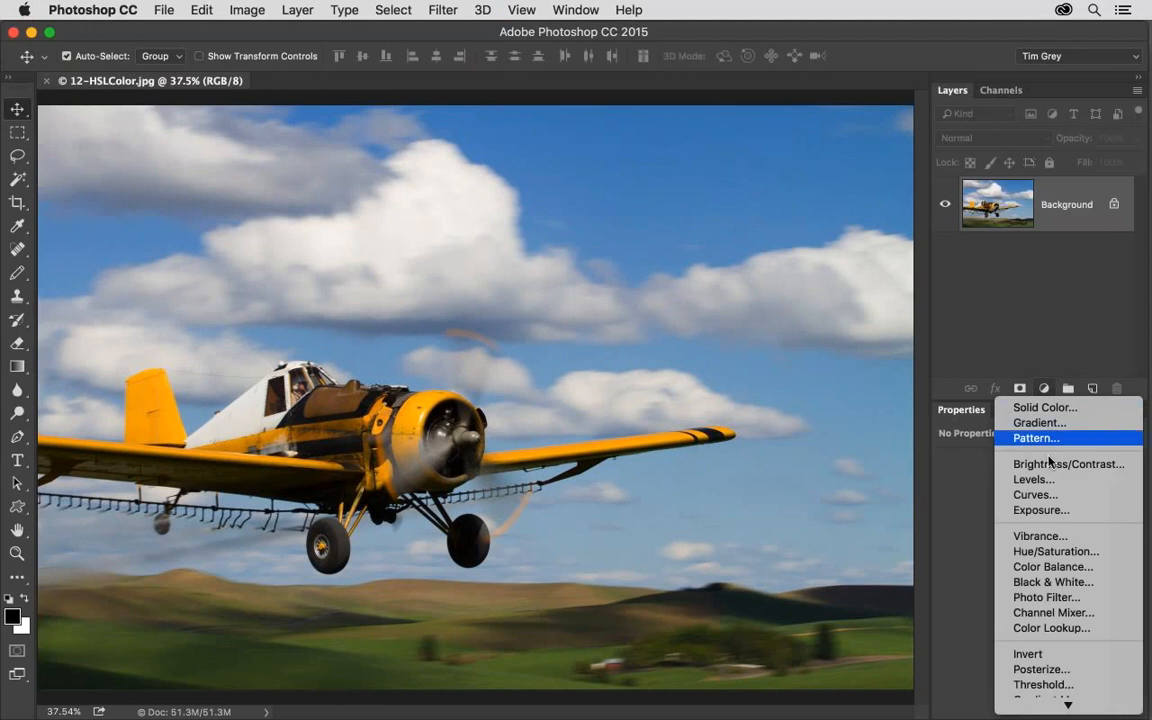
pyautogui.click(1060, 552)
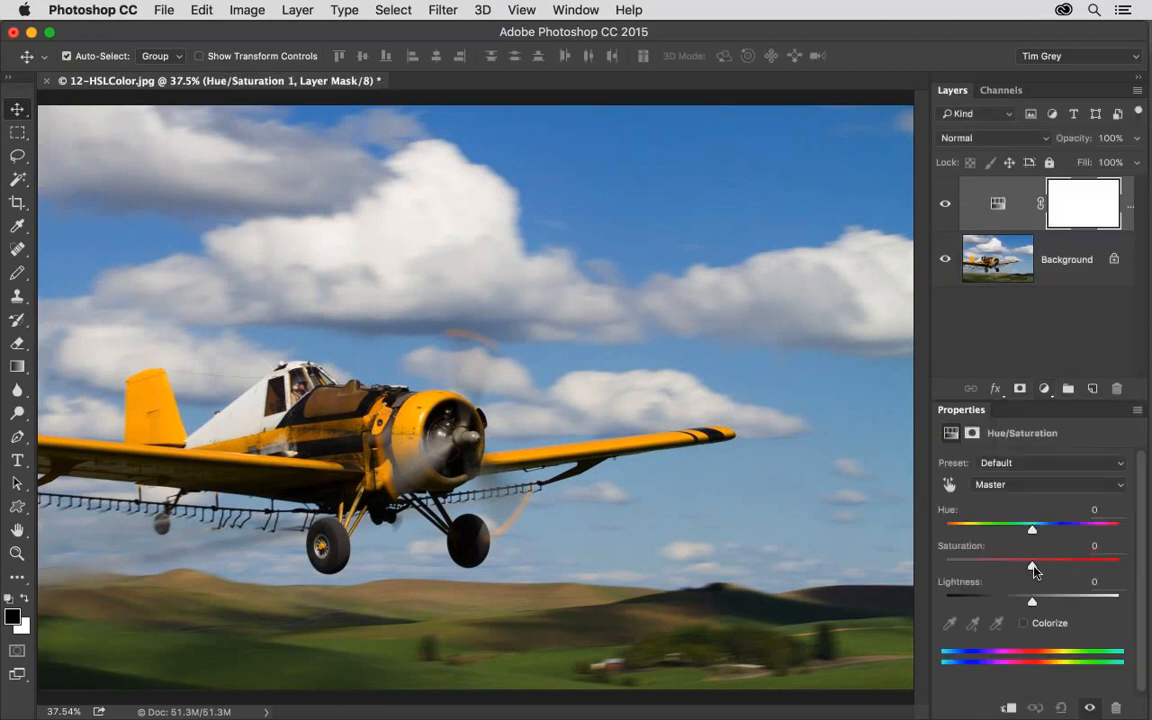
pyautogui.moveTo(1080, 566); pyautogui.dragTo(1121, 567)
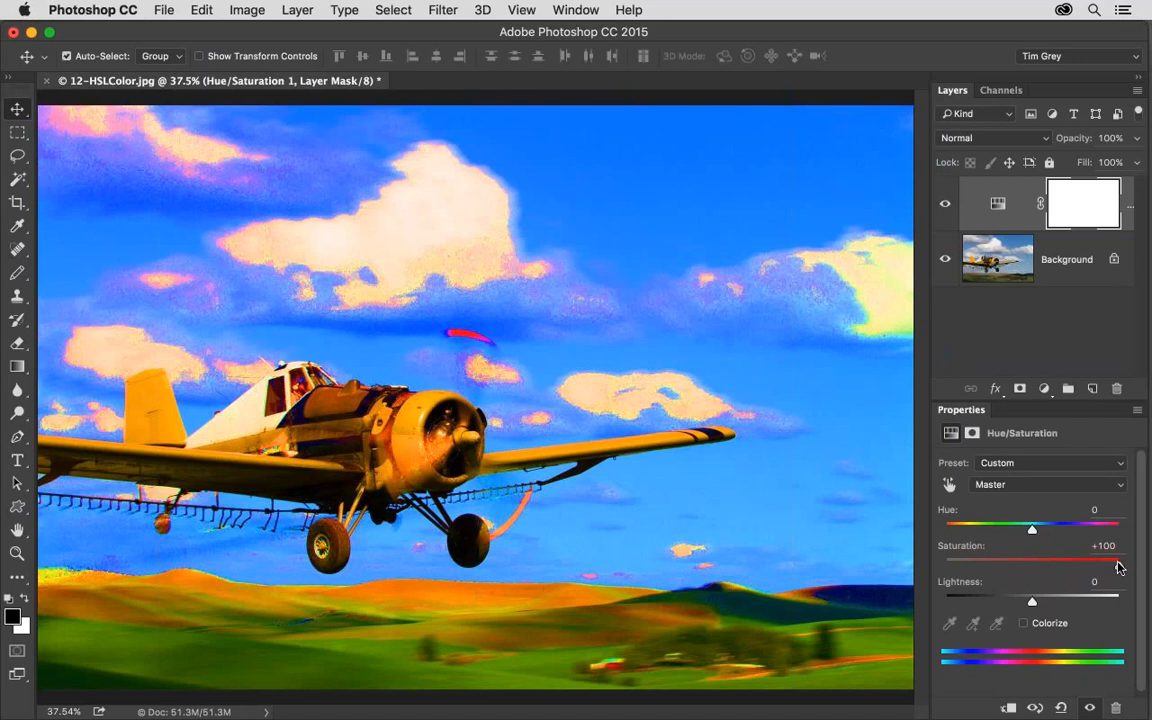
pyautogui.moveTo(1118, 568); pyautogui.dragTo(1027, 570)
pyautogui.click(1117, 547)
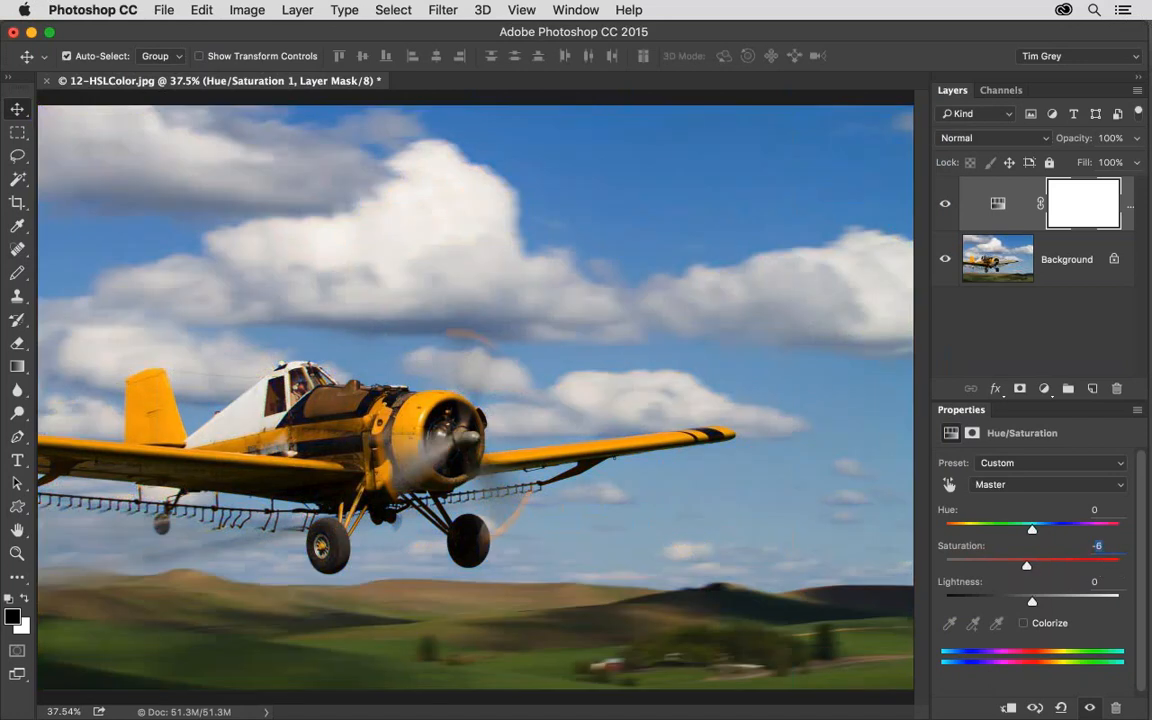
pyautogui.write('-0')
pyautogui.moveTo(1037, 531)
pyautogui.mouseDown()
pyautogui.moveTo(1114, 531)
pyautogui.moveTo(975, 531)
pyautogui.moveTo(1028, 529)
pyautogui.mouseUp()
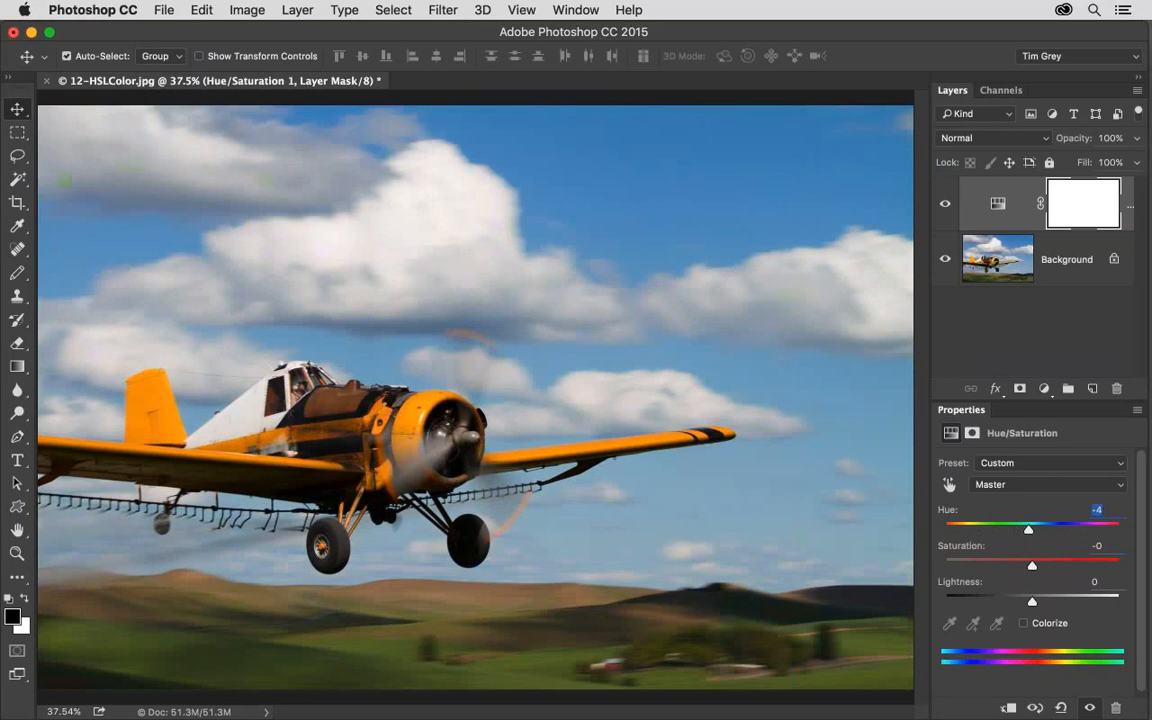
pyautogui.write('0')
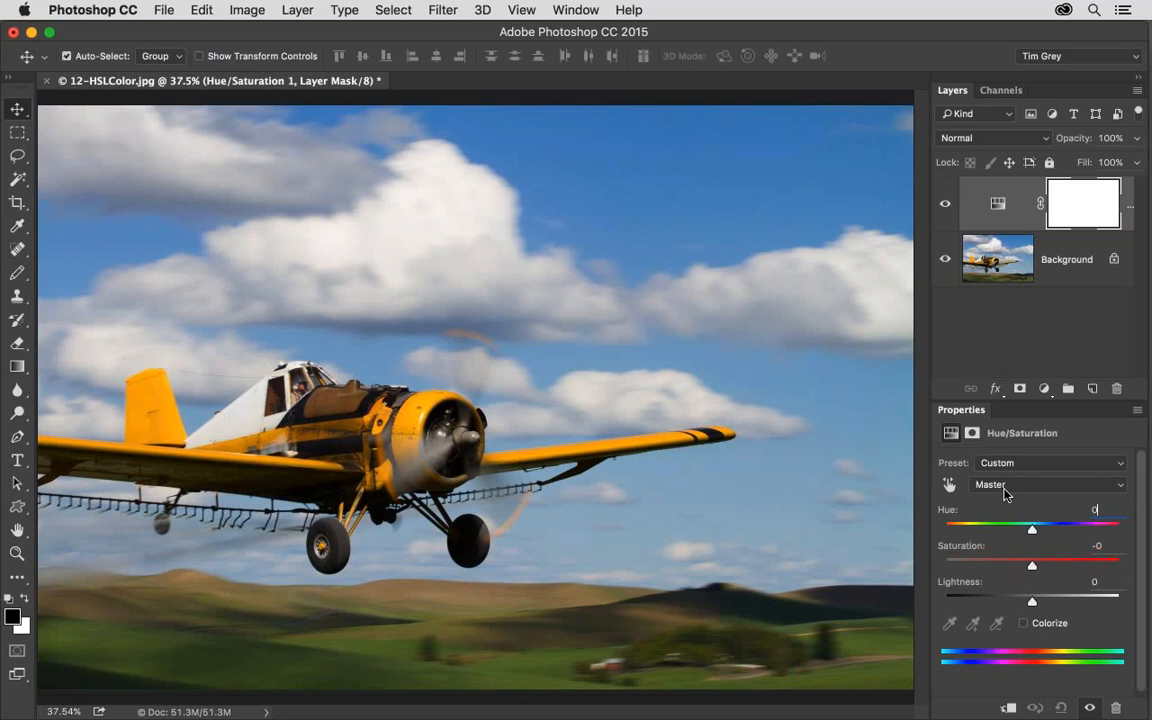
# Target the Yellows range, try Hue at -91 and -35, and settle on Hue +12 with Saturation -21.
pyautogui.click(1006, 494)
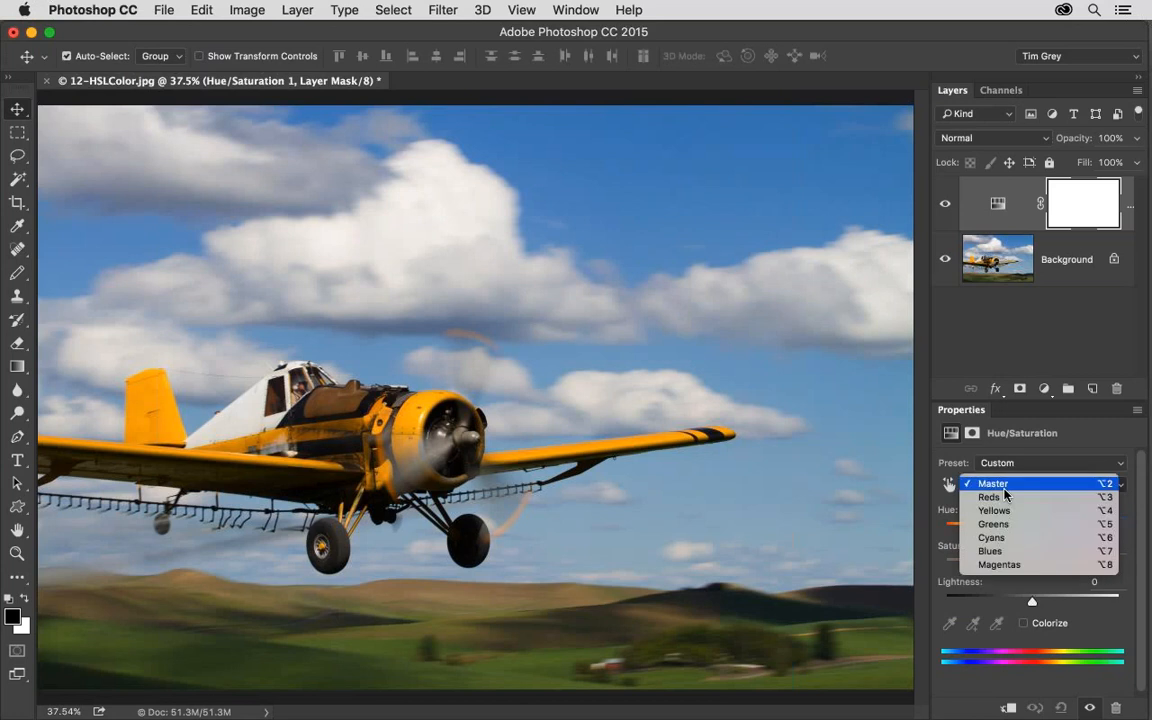
pyautogui.click(1005, 510)
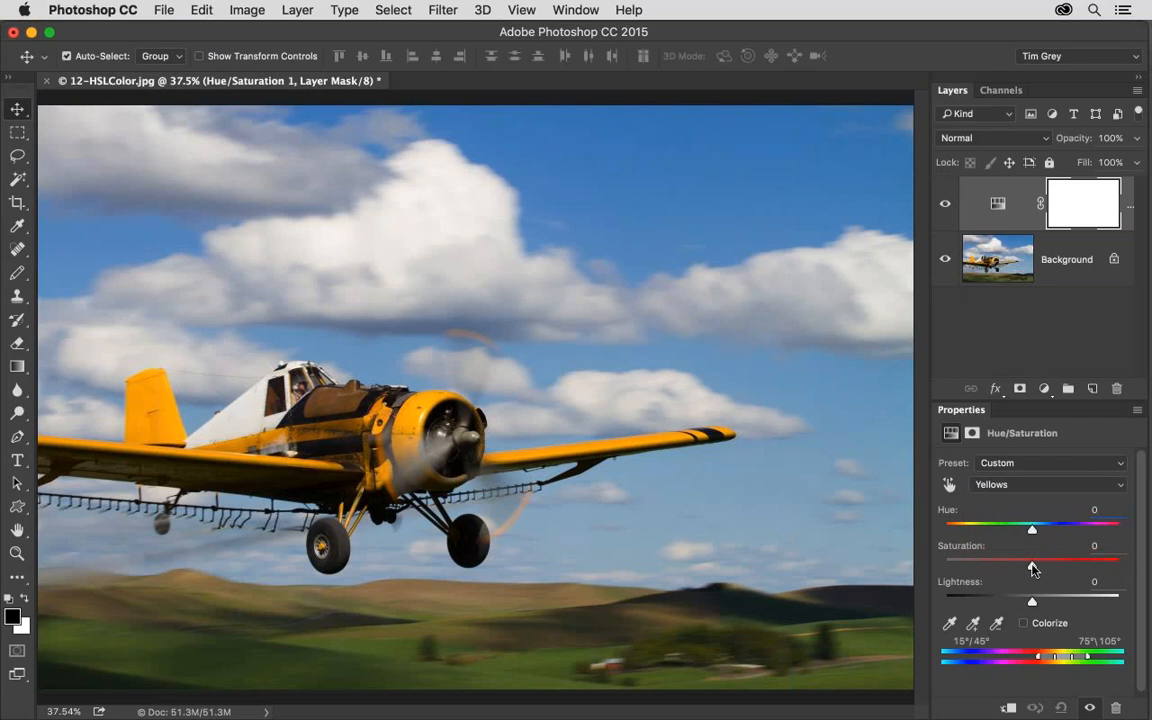
pyautogui.moveTo(1033, 569); pyautogui.dragTo(997, 568)
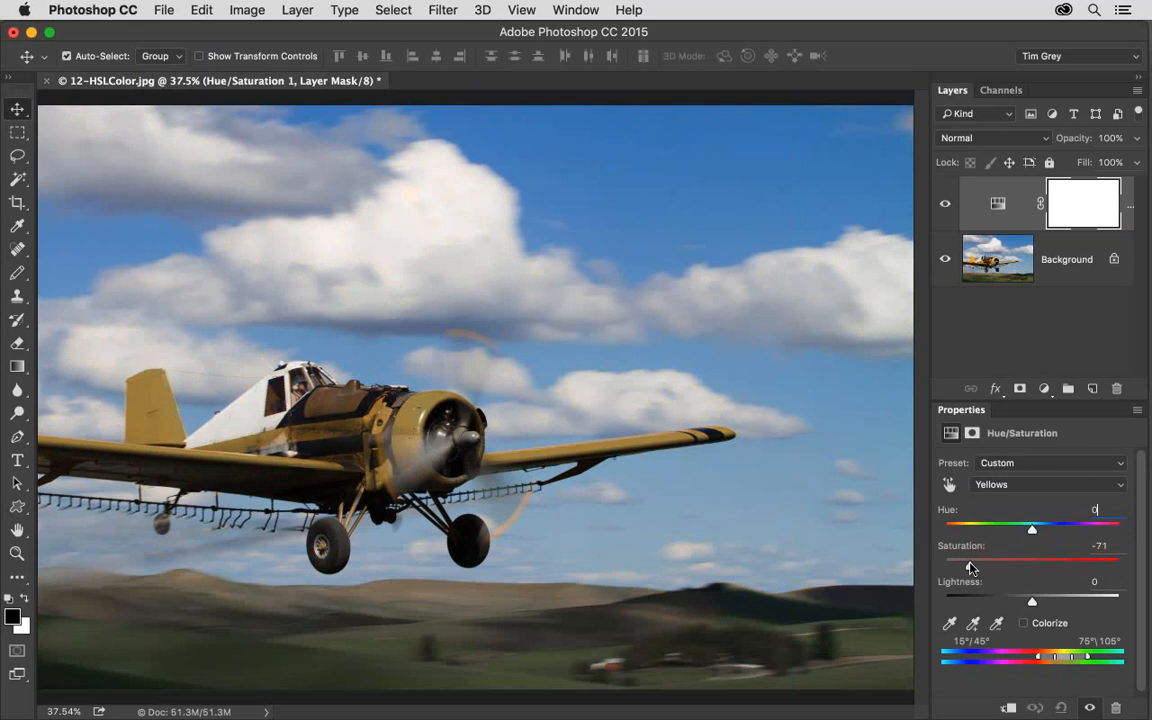
pyautogui.moveTo(970, 565); pyautogui.dragTo(977, 531)
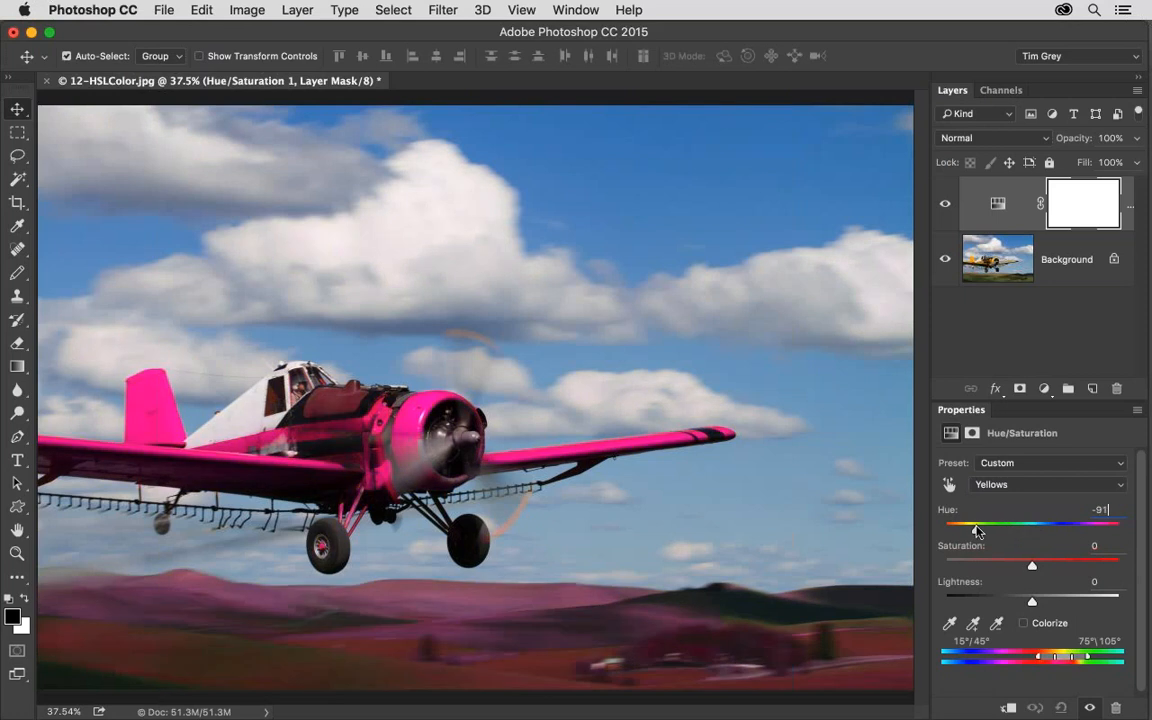
pyautogui.moveTo(977, 531); pyautogui.dragTo(1003, 532)
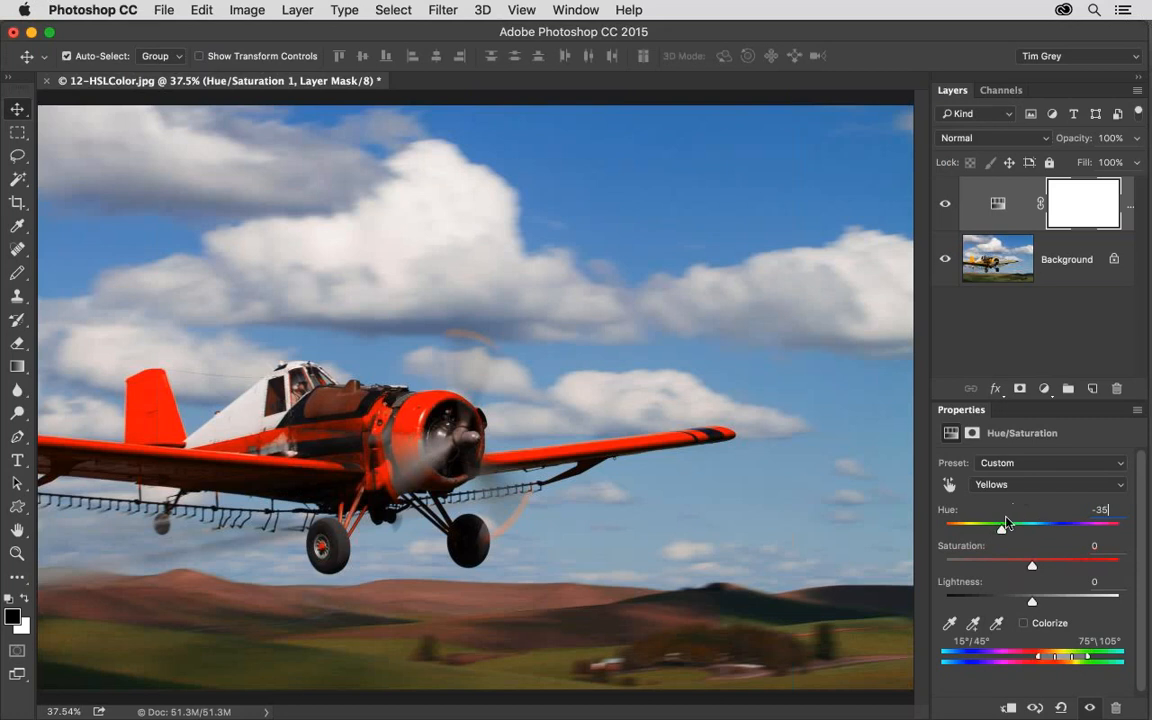
pyautogui.moveTo(1004, 526); pyautogui.dragTo(1043, 535)
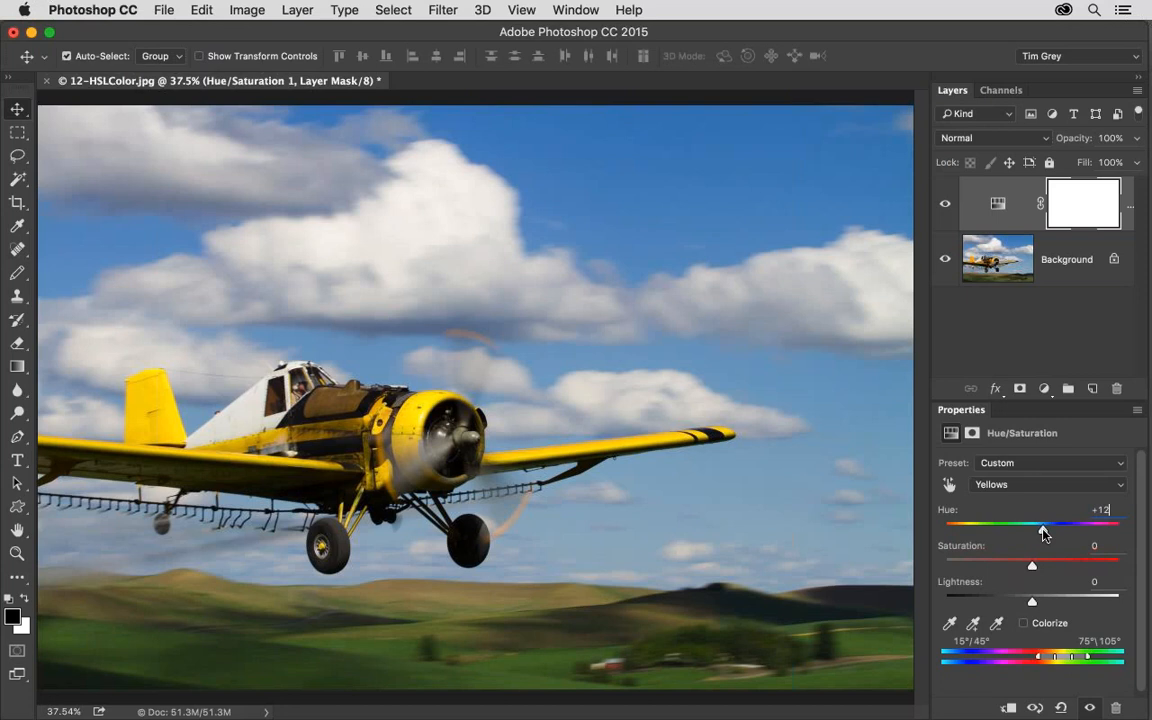
pyautogui.moveTo(1032, 566)
pyautogui.mouseDown()
pyautogui.moveTo(1043, 566)
pyautogui.moveTo(1015, 569)
pyautogui.mouseUp()
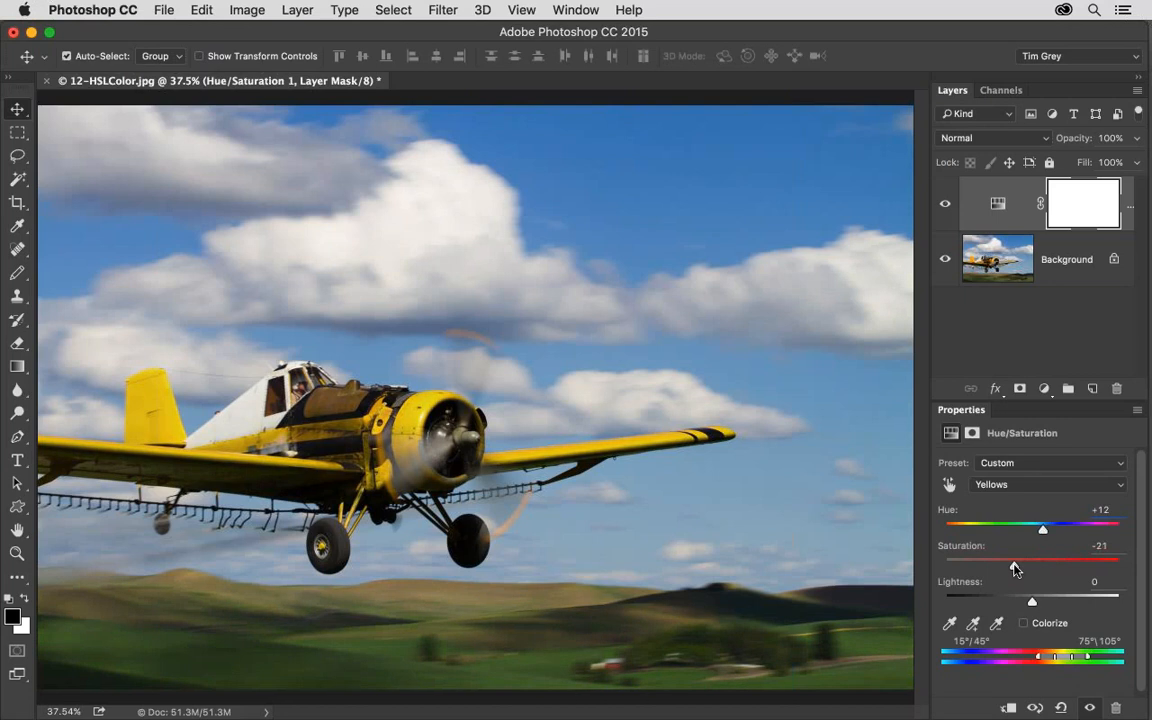
# Compare the airplane with the Hue/Saturation layer hidden and shown, and reduce the Yellows Hue to +7.
pyautogui.click(947, 205)
pyautogui.click(947, 205)
pyautogui.click(947, 205)
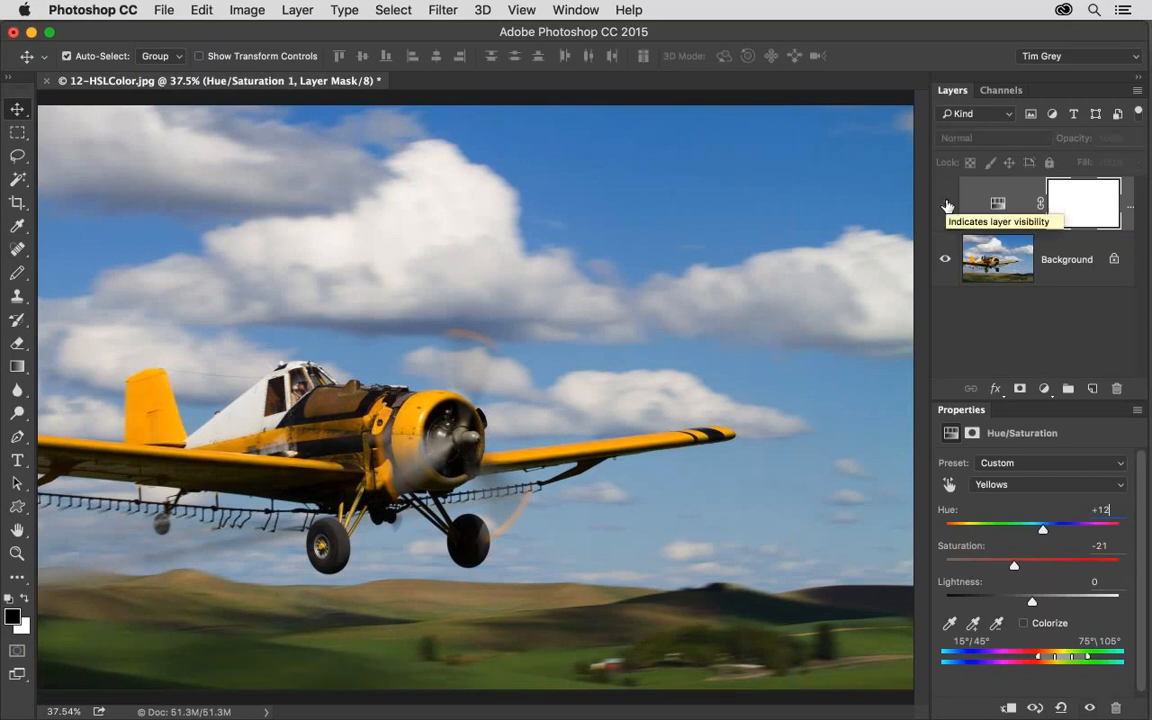
pyautogui.click(947, 205)
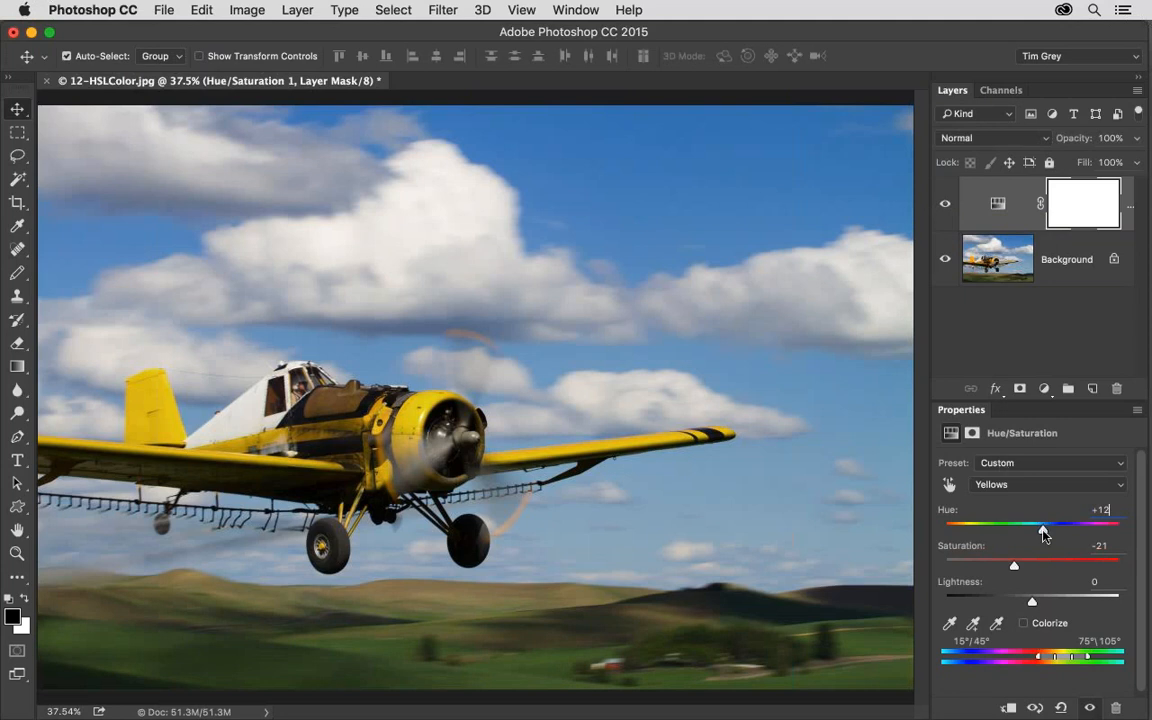
pyautogui.moveTo(1043, 528); pyautogui.dragTo(1039, 533)
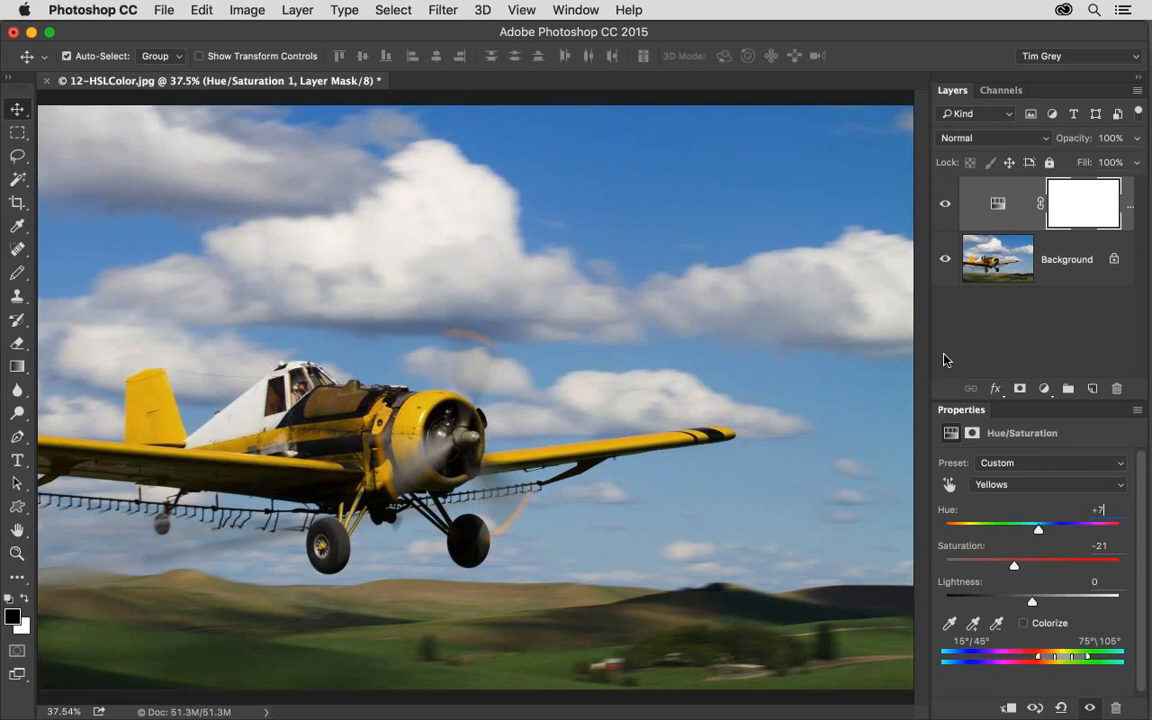
# Close the airplane image without saving and open 13-HSLFix.jpg, inspecting the horizon before fitting the image to the window.
pyautogui.press('super+w')
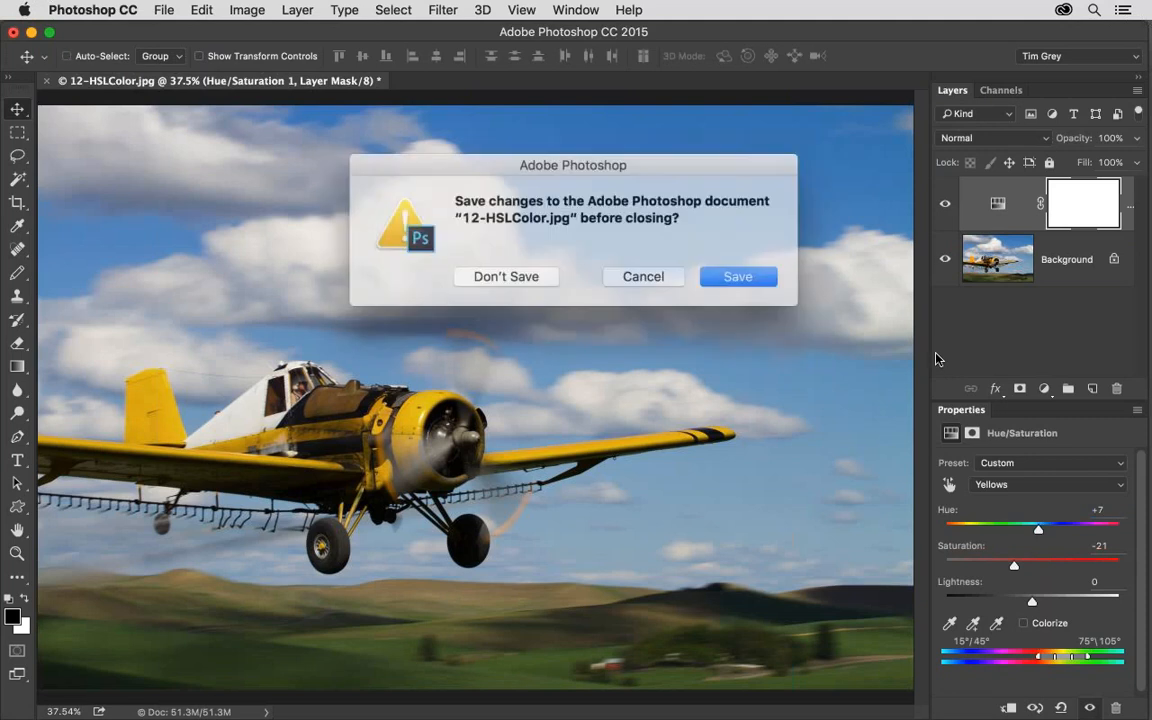
pyautogui.click(506, 273)
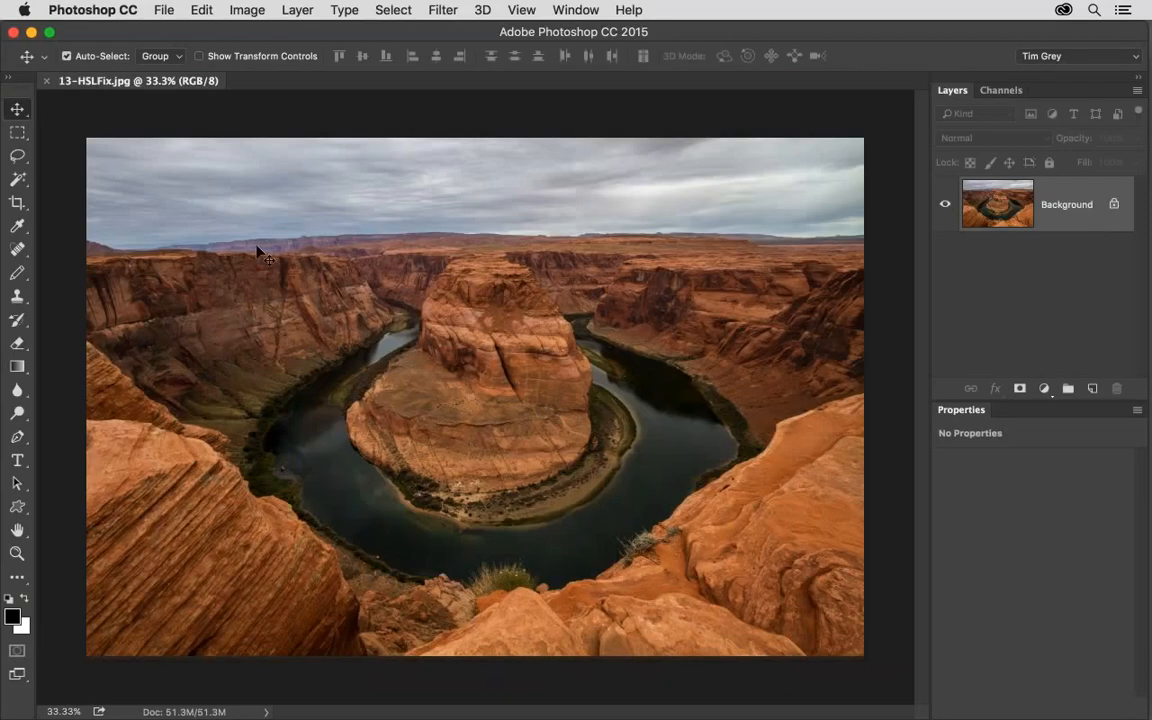
pyautogui.press('super+space')
pyautogui.moveTo(261, 246); pyautogui.dragTo(540, 272)
pyautogui.press('super+0')
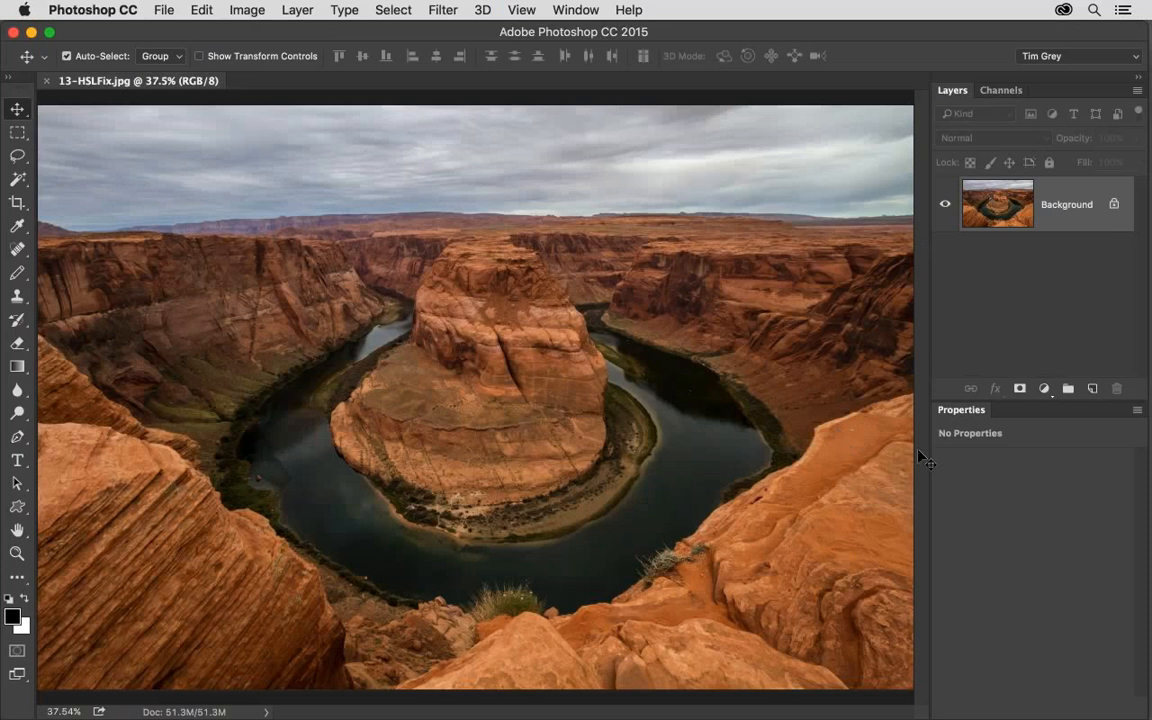
# Add a Hue/Saturation adjustment layer above the canyon photo, test master Saturation at +100, and reset it to 0.
pyautogui.click(1044, 388)
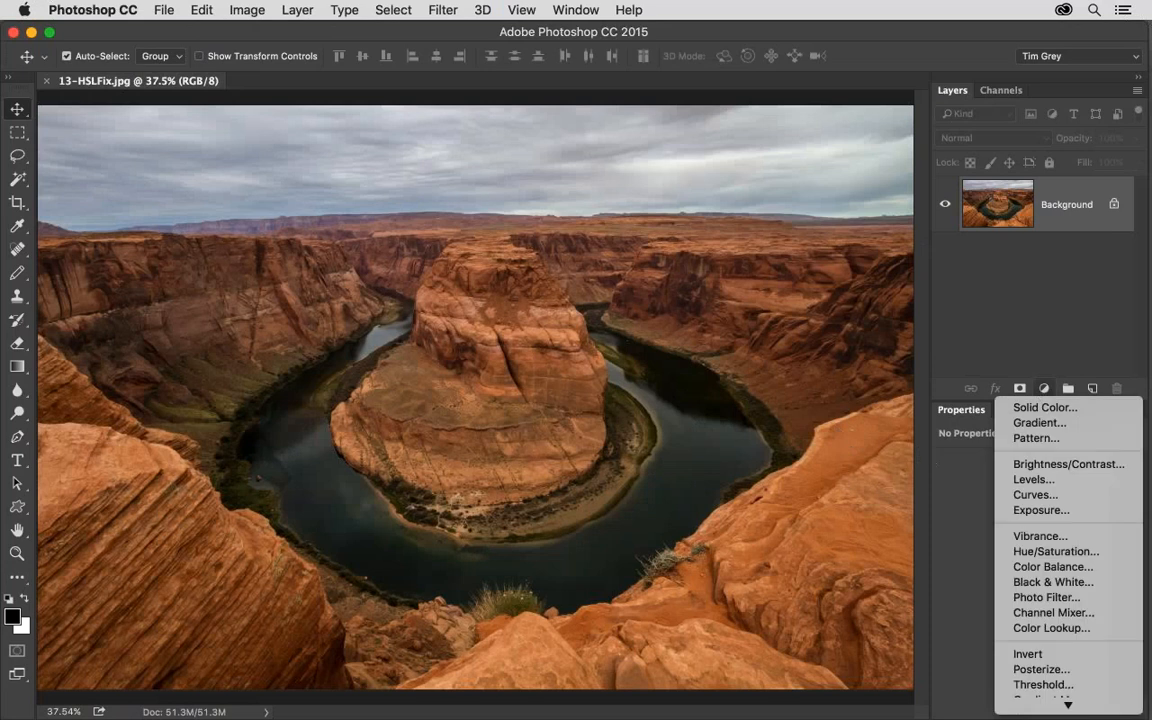
pyautogui.click(1064, 553)
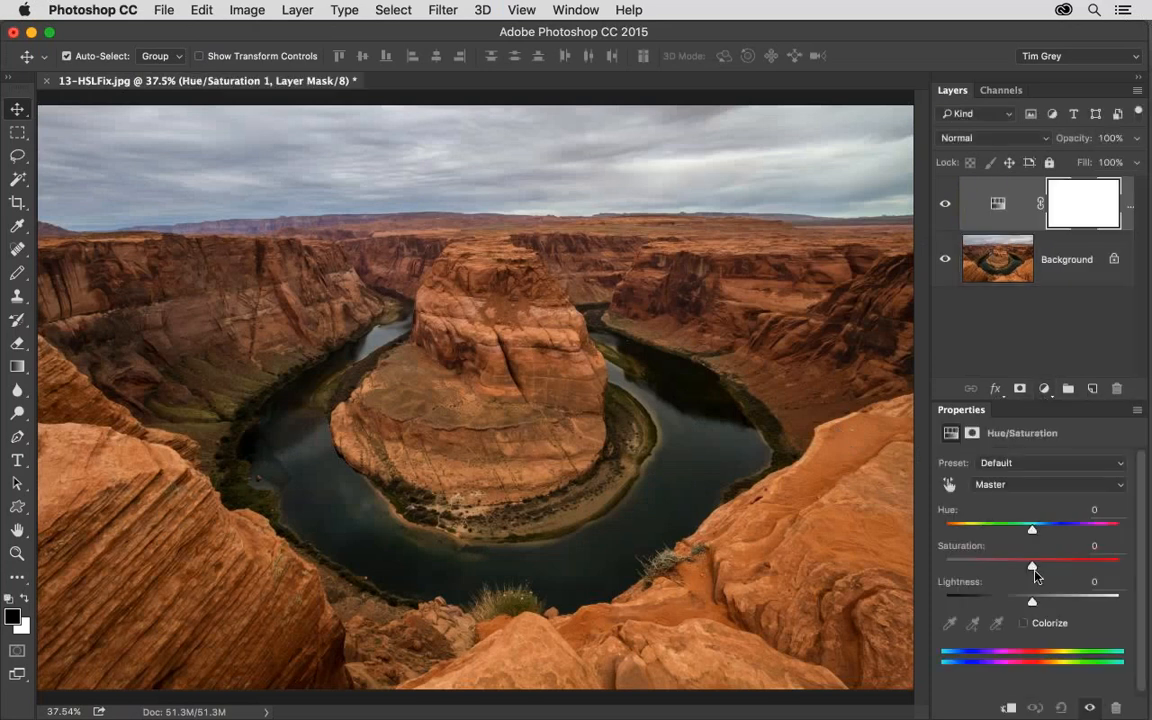
pyautogui.moveTo(1032, 566); pyautogui.dragTo(1134, 569)
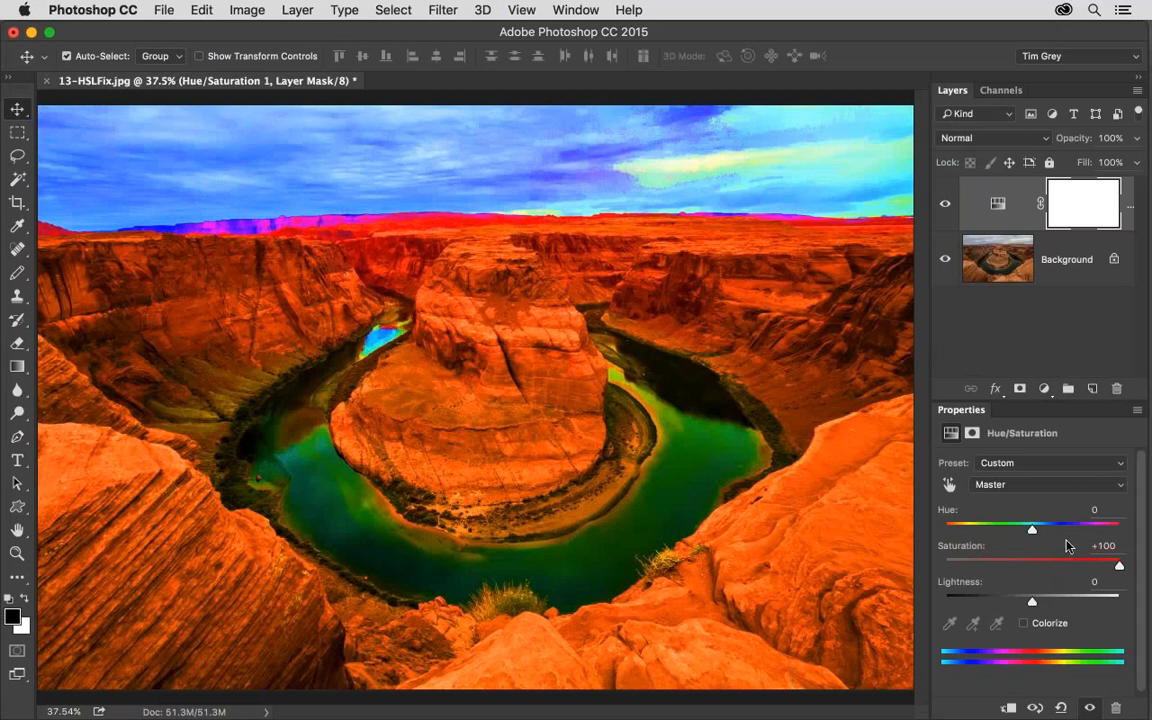
pyautogui.click(1103, 545)
pyautogui.write('0')
# Target the Magentas range and raise its Saturation to +100 to reveal the affected areas along the horizon.
pyautogui.click(1035, 487)
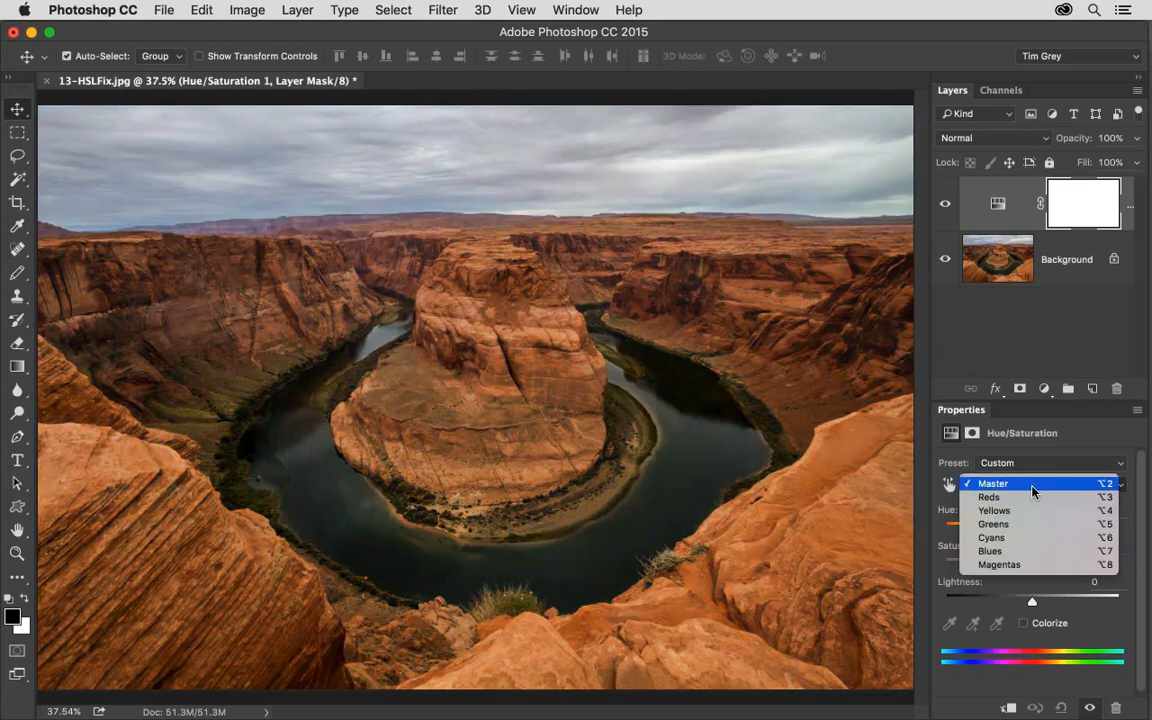
pyautogui.click(999, 564)
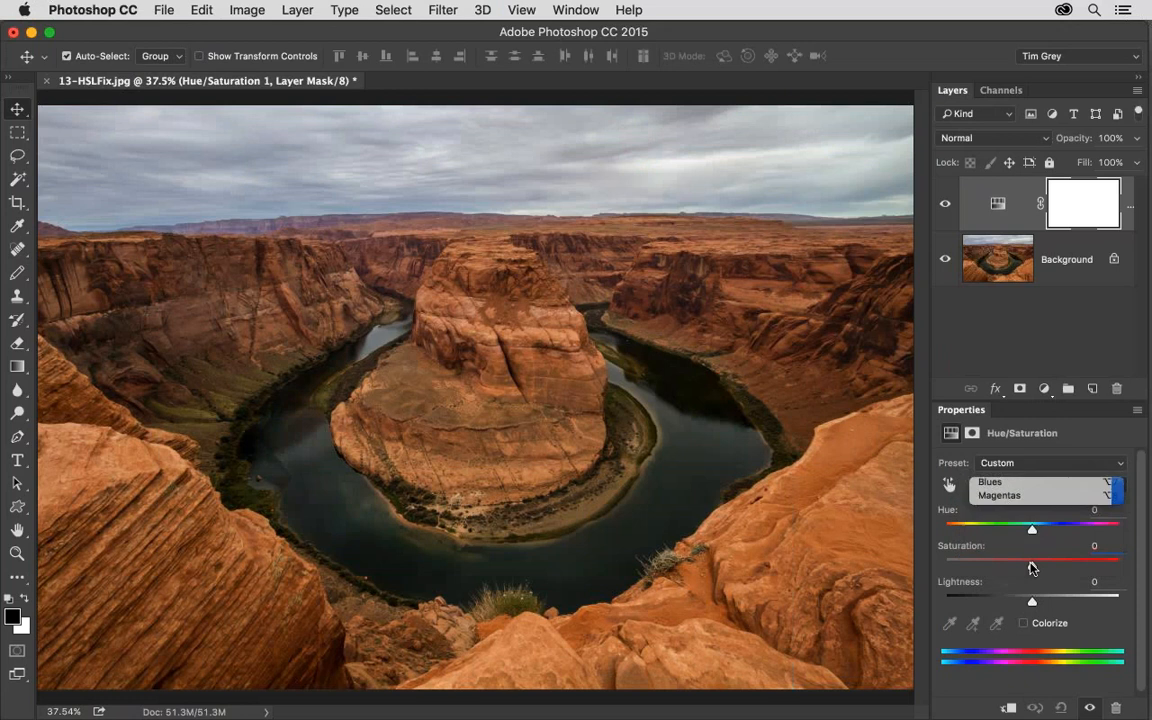
pyautogui.click(1100, 546)
pyautogui.write('-1')
pyautogui.moveTo(1100, 566); pyautogui.dragTo(1134, 566)
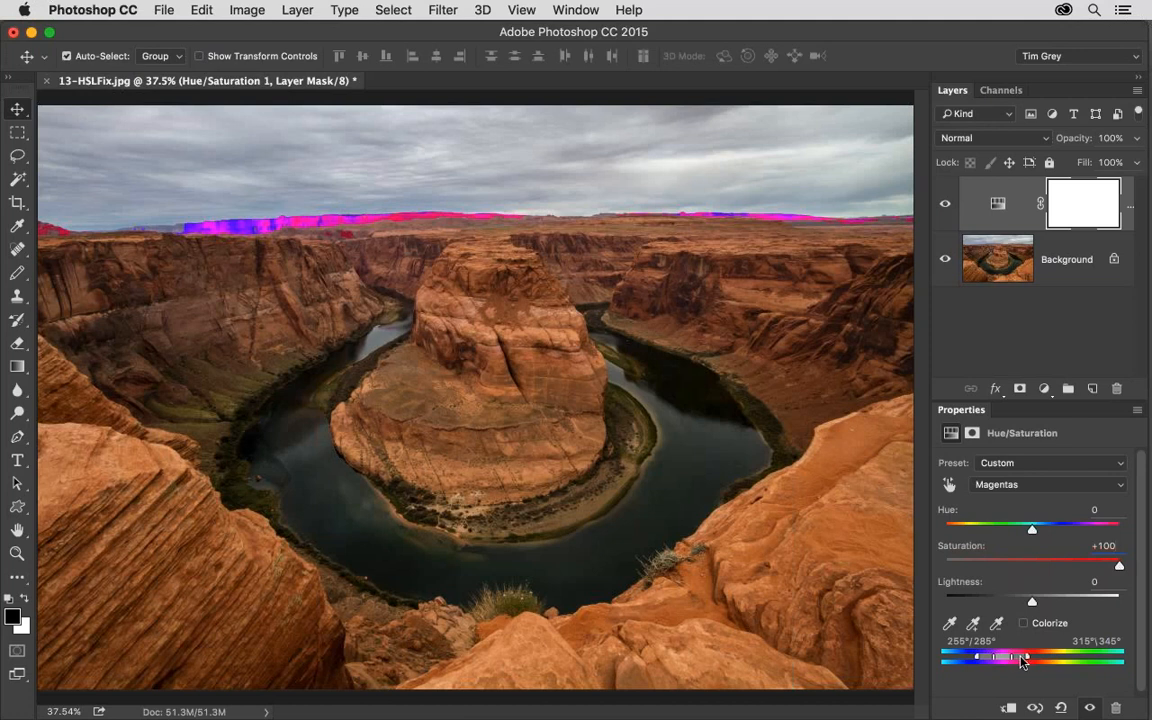
# Adjust the Magentas color range to 230°/260° and 317°\336° so it covers the distant cliffs.
pyautogui.moveTo(1020, 660)
pyautogui.mouseDown()
pyautogui.moveTo(1041, 660)
pyautogui.moveTo(1022, 662)
pyautogui.mouseUp()
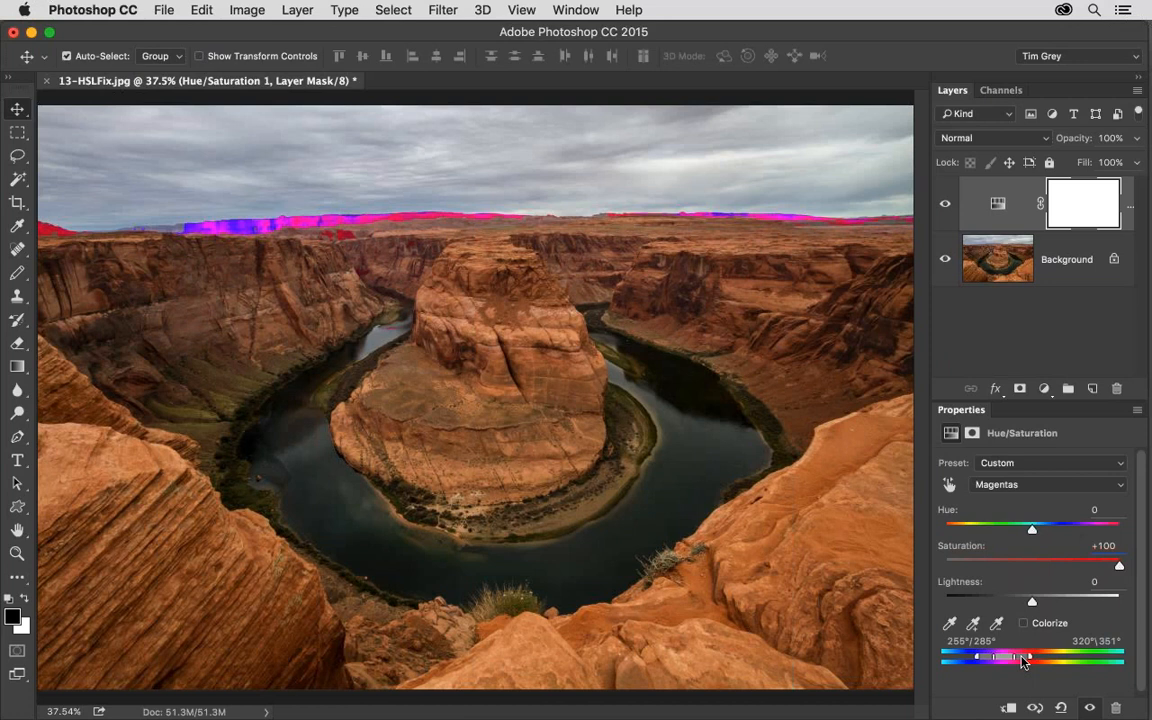
pyautogui.moveTo(1032, 660); pyautogui.dragTo(1025, 660)
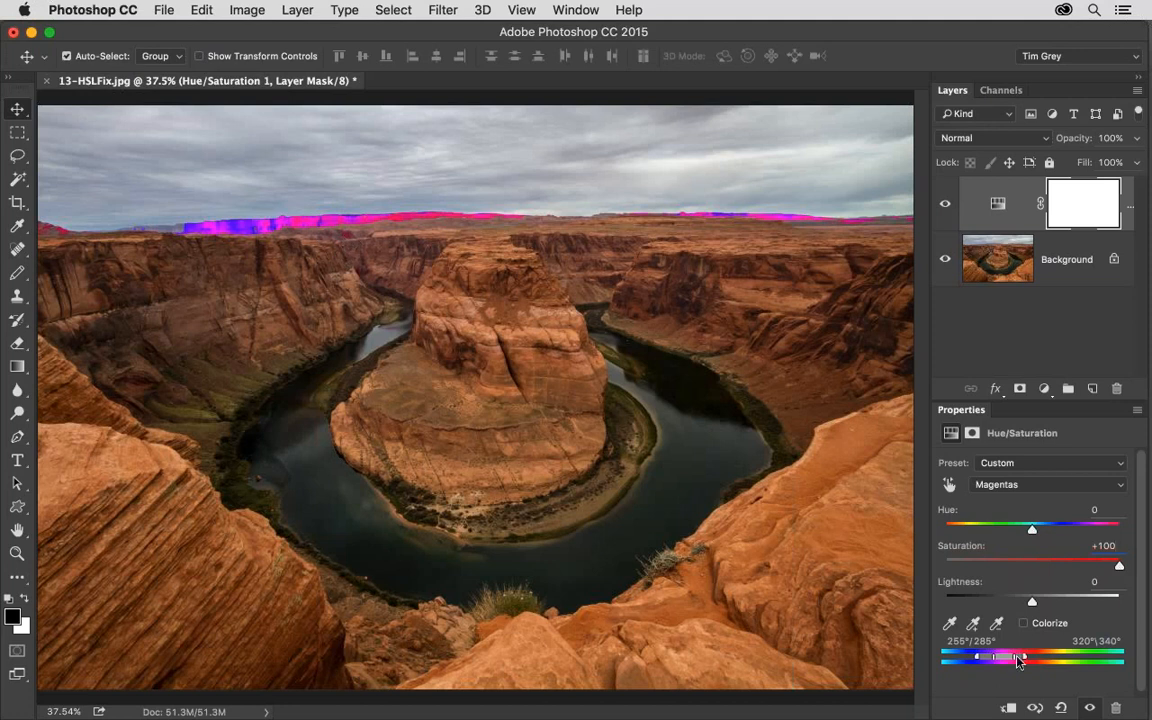
pyautogui.moveTo(1018, 658); pyautogui.dragTo(1016, 659)
pyautogui.moveTo(984, 657); pyautogui.dragTo(976, 660)
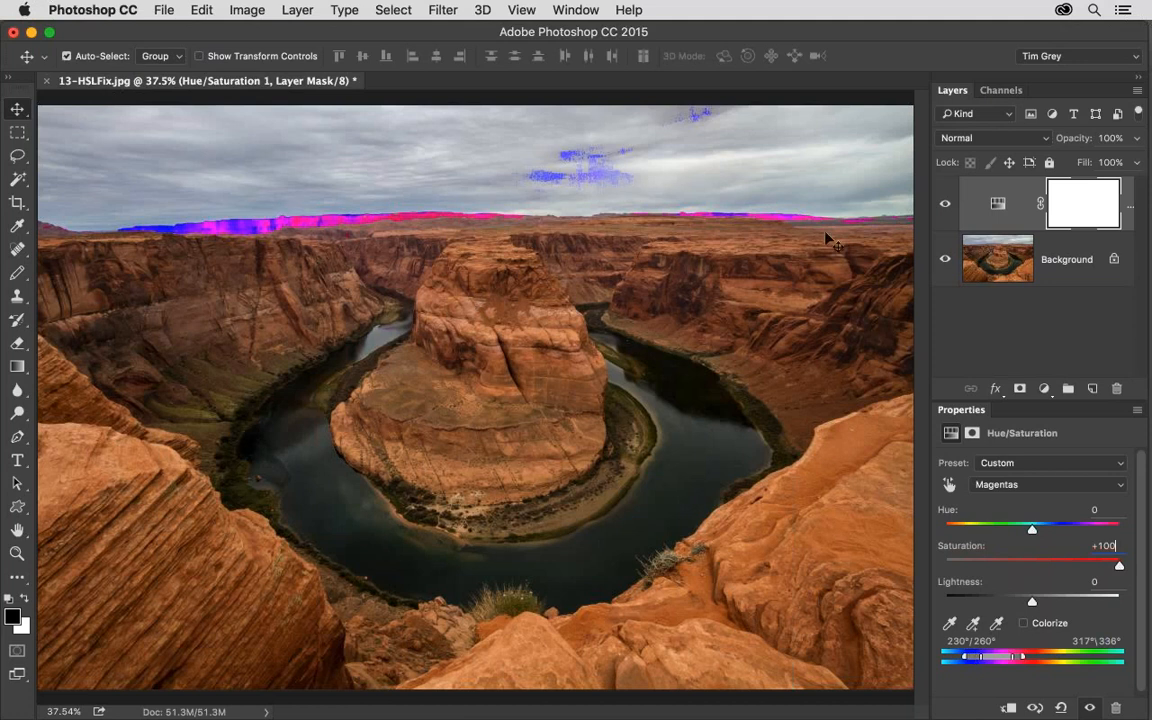
# Try Magentas Saturation at -100, inspect the distant cliffs up close, and set Saturation to -34 with the image fitted to the window.
pyautogui.moveTo(1119, 566); pyautogui.dragTo(928, 569)
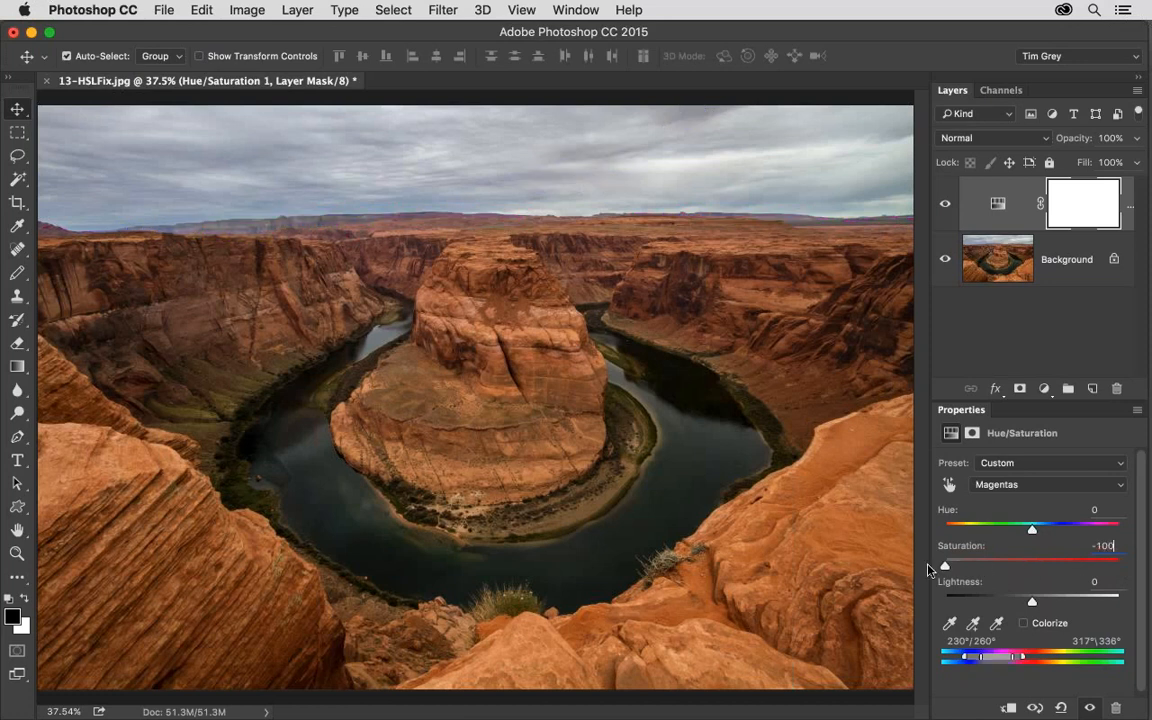
pyautogui.press('super+space')
pyautogui.moveTo(261, 231); pyautogui.dragTo(760, 390)
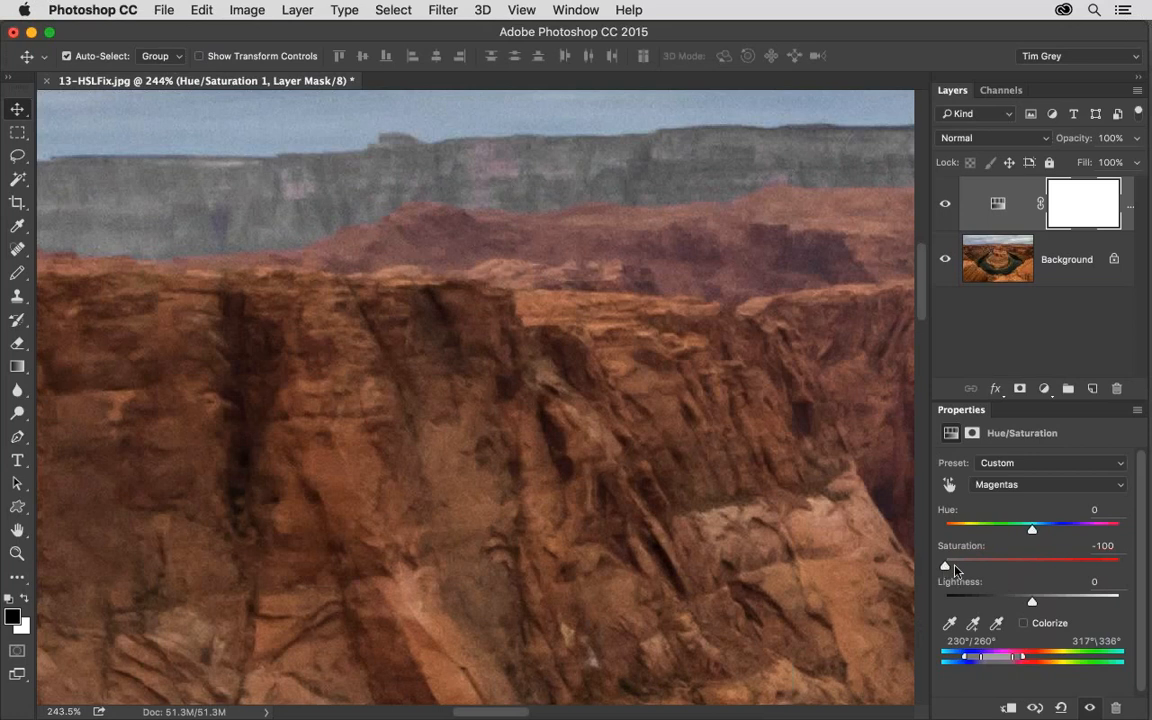
pyautogui.moveTo(955, 570); pyautogui.dragTo(1003, 572)
pyautogui.press('super+0')
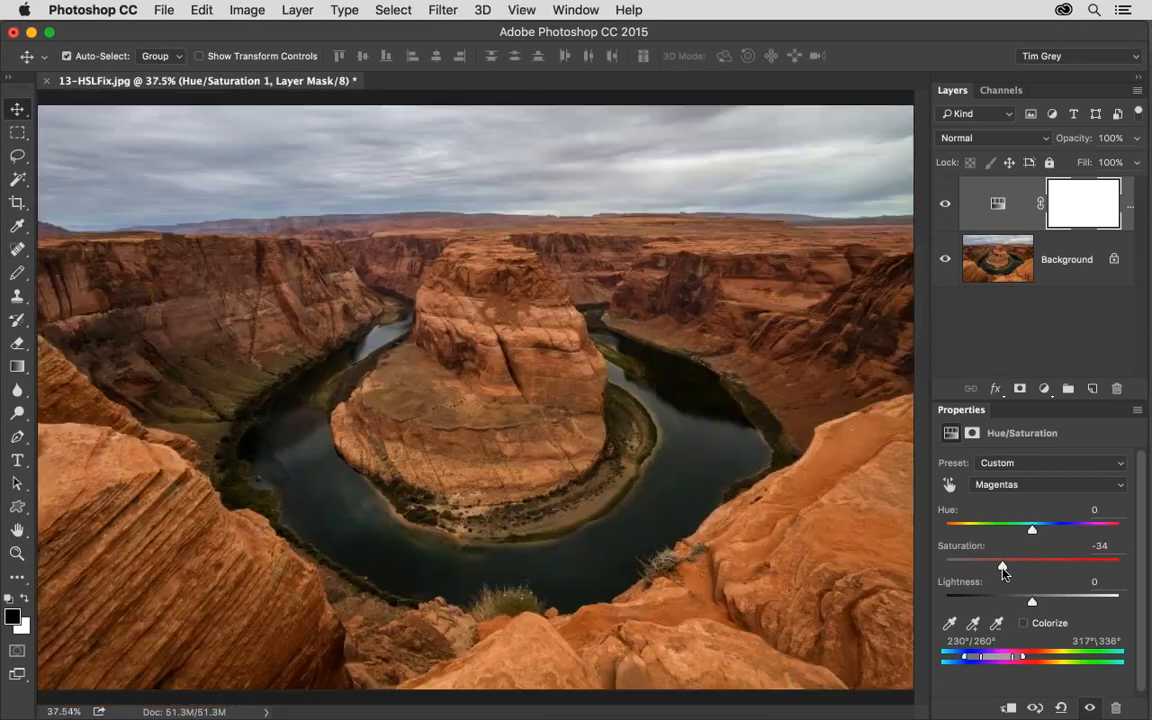
# Compare the canyon photo with and without the Hue/Saturation adjustment, and close 13-HSLFix.jpg without saving.
pyautogui.click(941, 208)
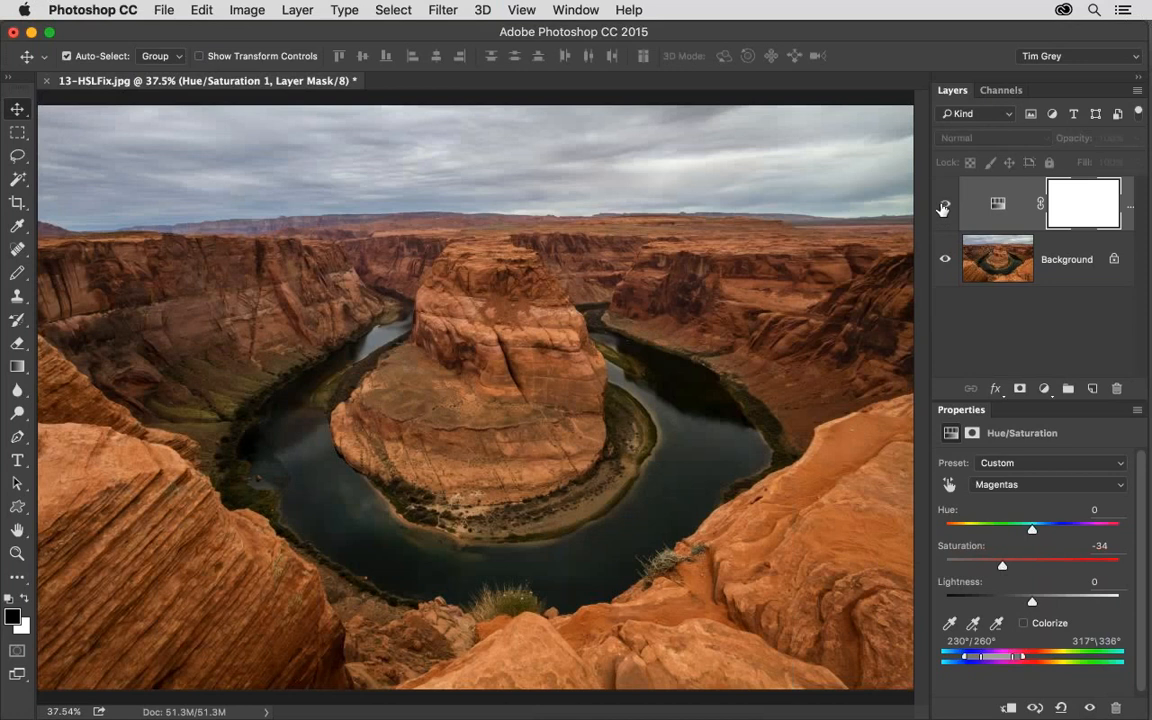
pyautogui.click(941, 208)
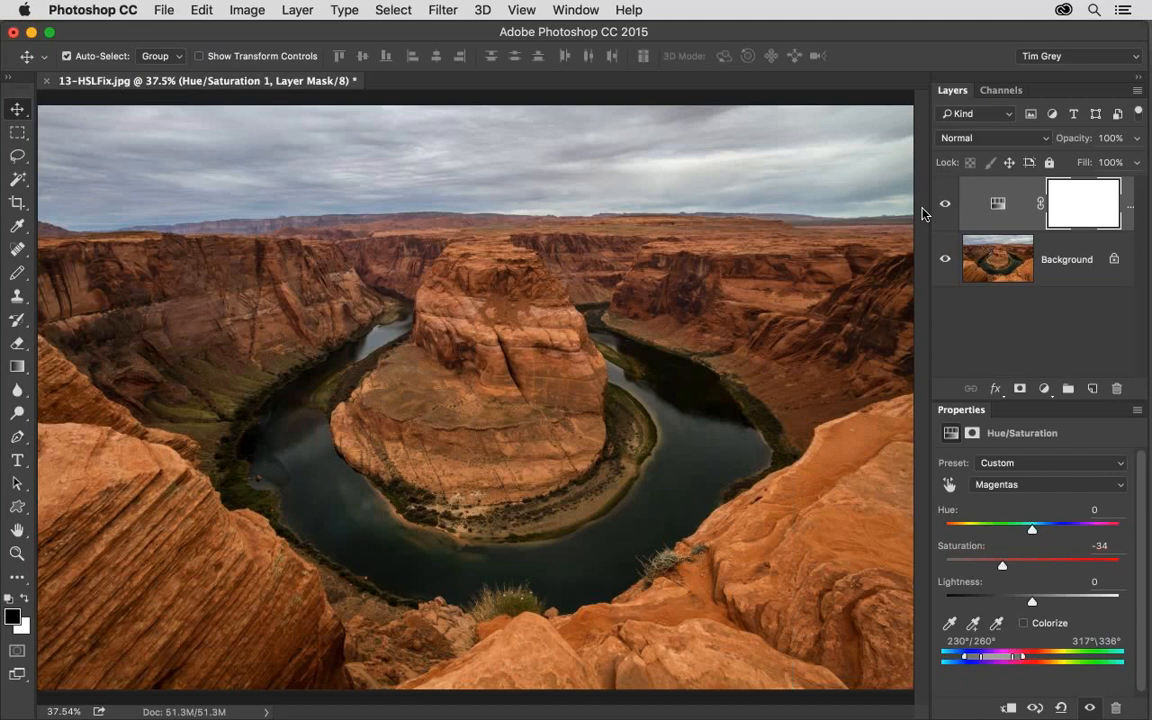
pyautogui.press('shift+super+w')
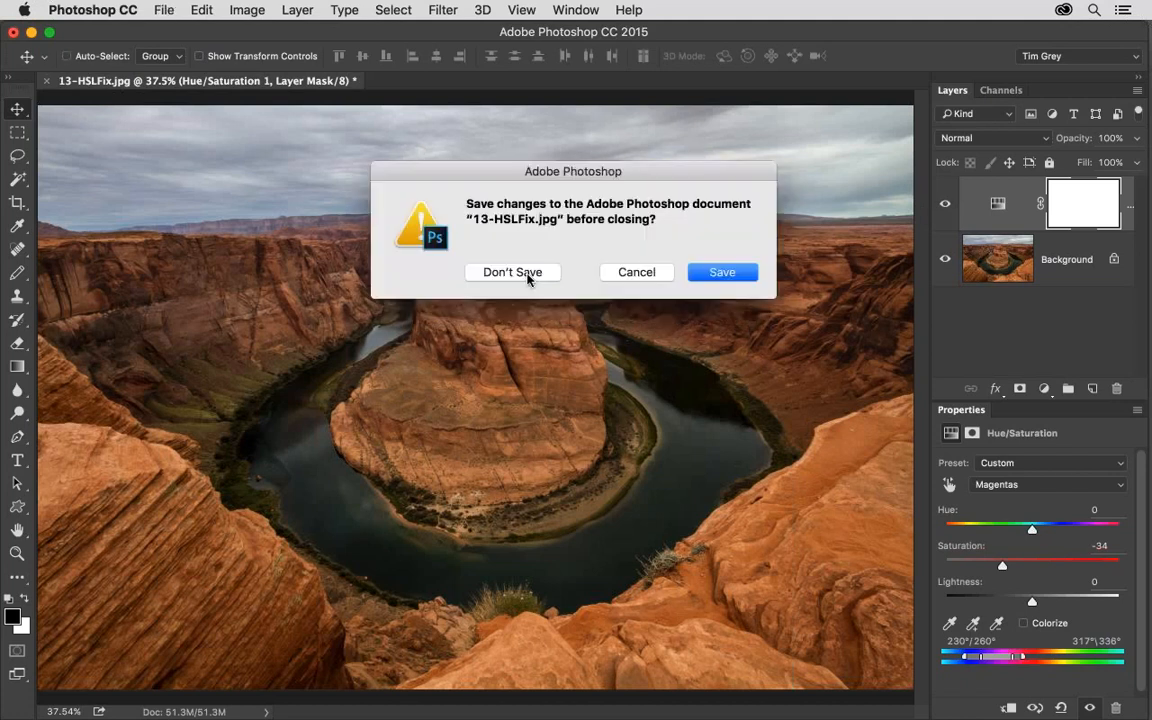
pyautogui.click(527, 274)
# Open 14-Curves Color.jpg from Bridge fitted to the window, and add a Curves adjustment layer above it.
pyautogui.doubleClick(902, 624)
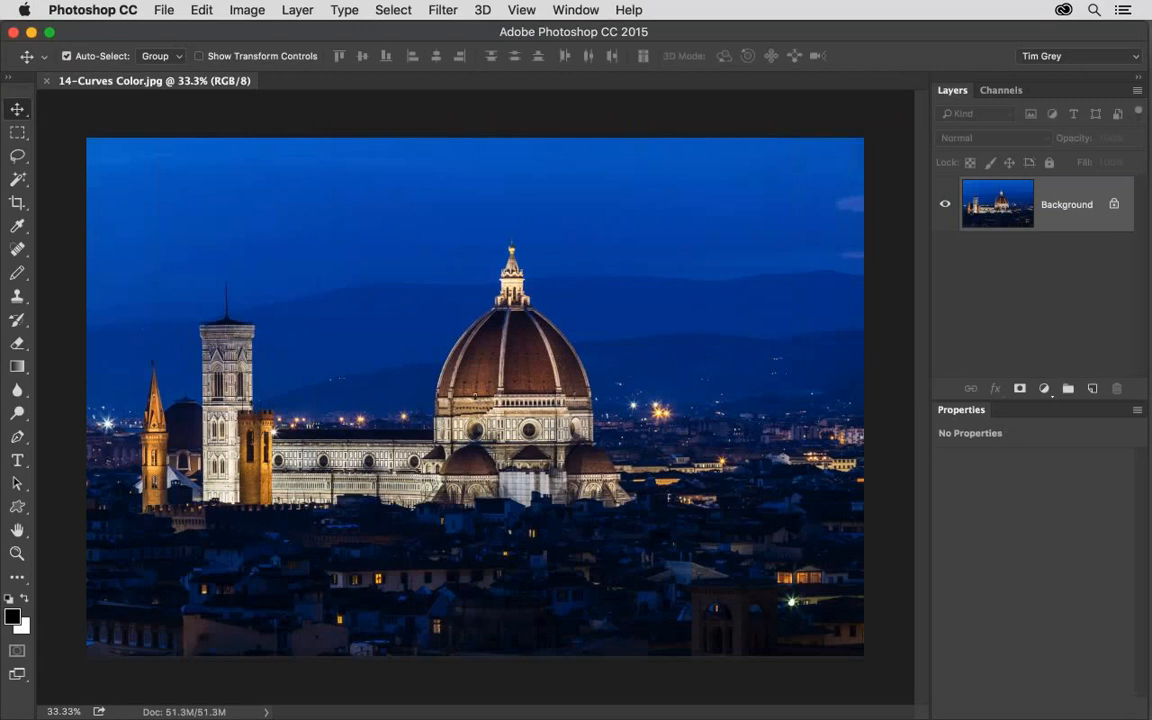
pyautogui.press('super+0')
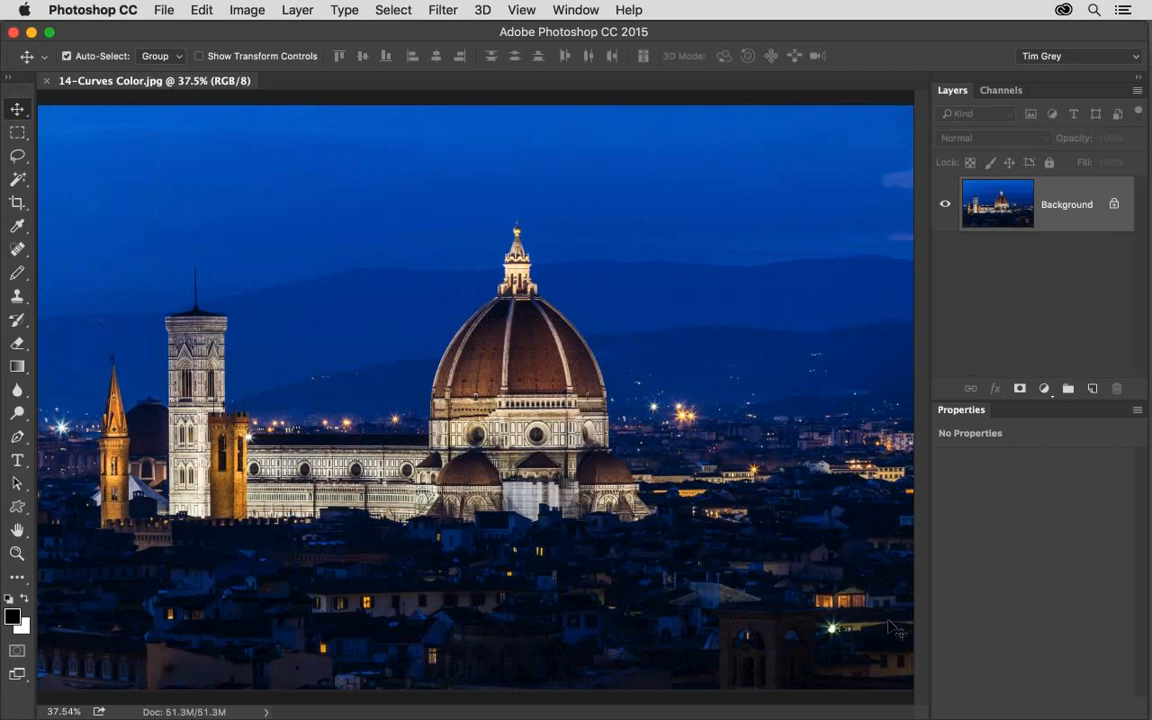
pyautogui.click(1044, 389)
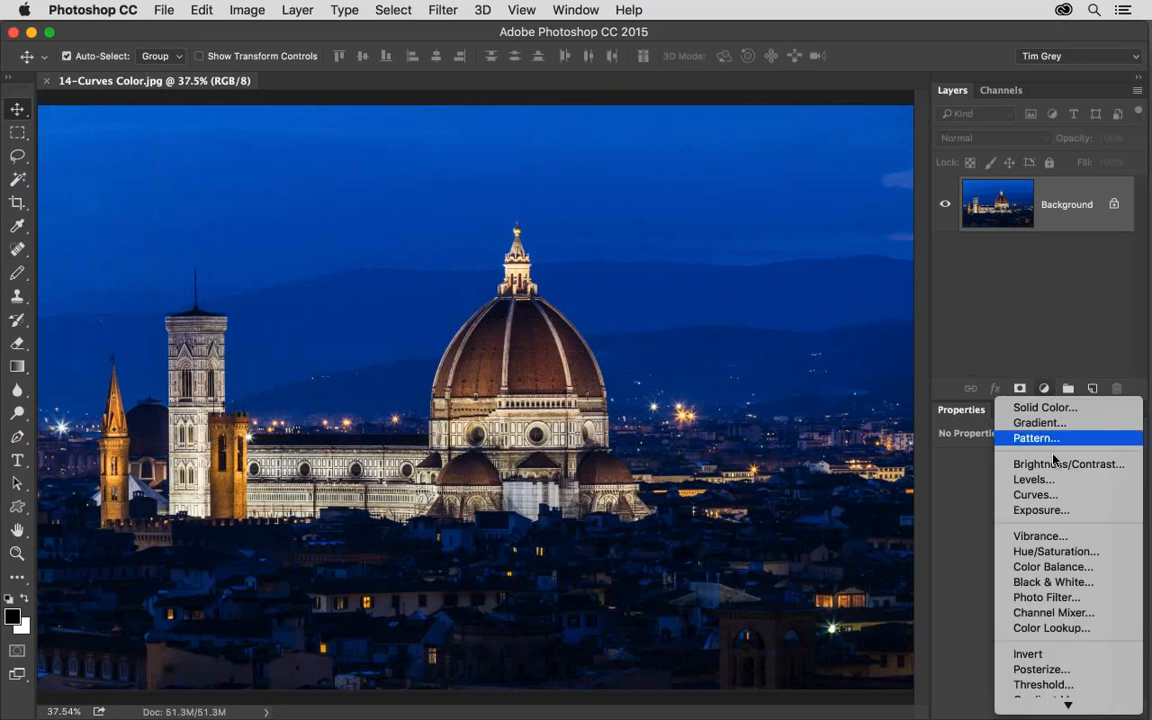
pyautogui.click(1047, 497)
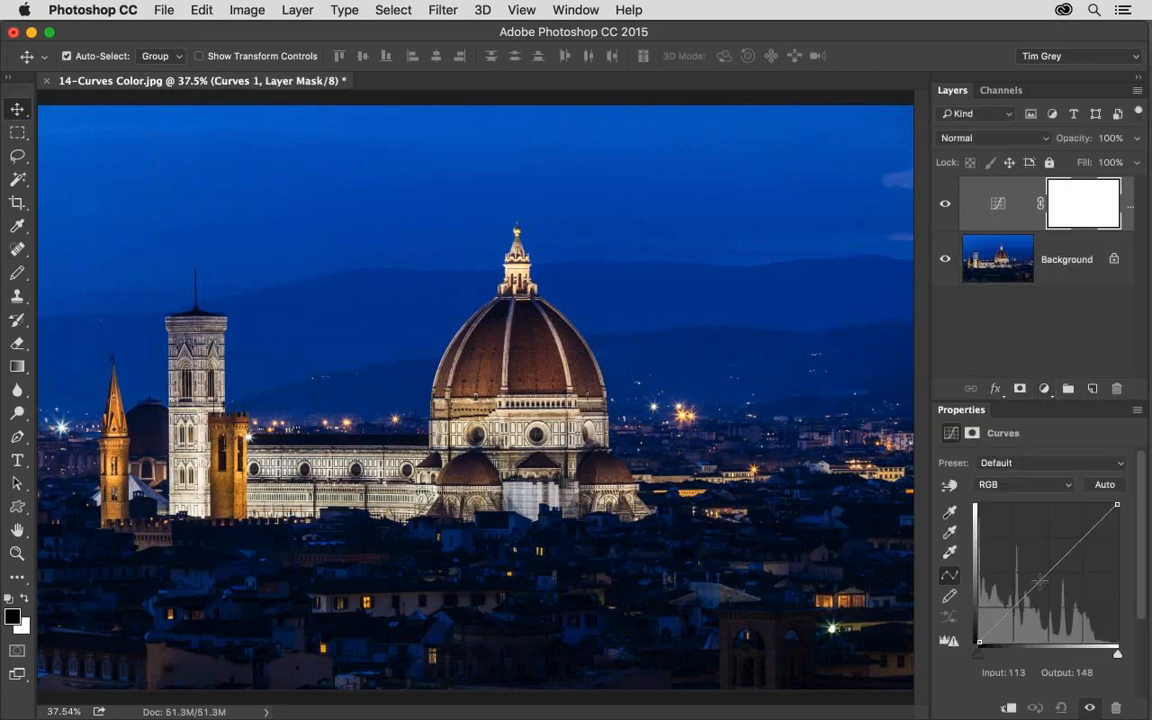
# Try bending the RGB curve, and test the Blue channel by moving its curve's midpoint down and up repeatedly.
pyautogui.moveTo(1043, 577); pyautogui.dragTo(975, 494)
pyautogui.click(992, 488)
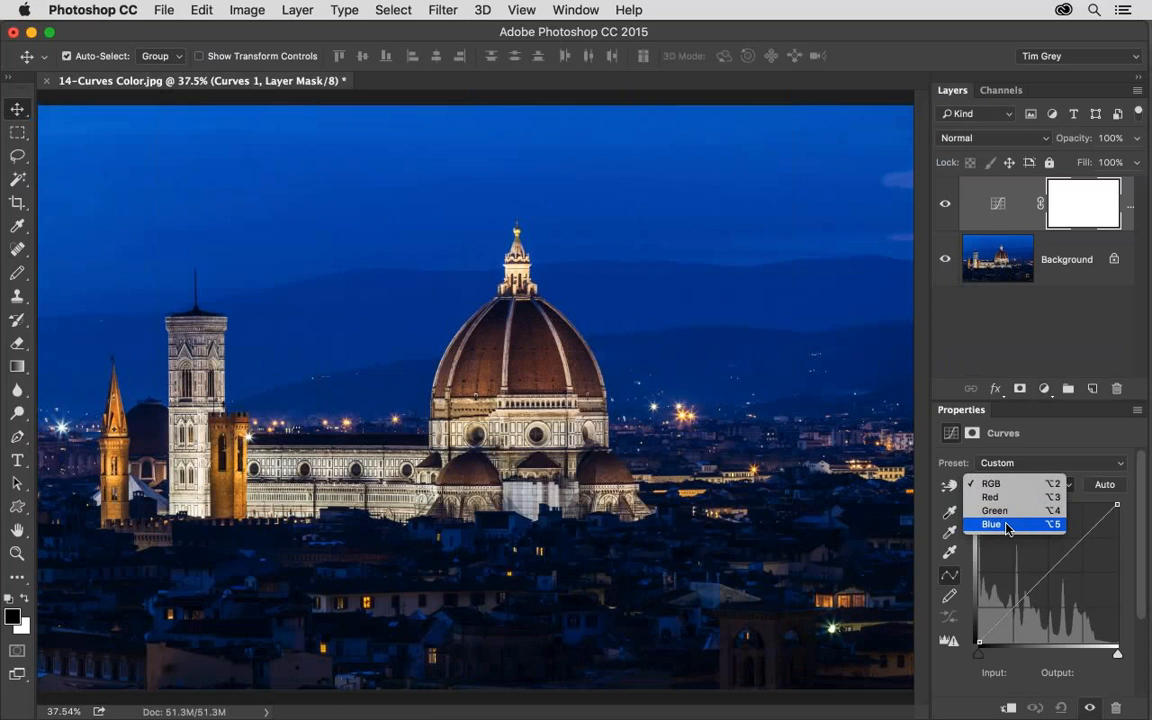
pyautogui.click(1005, 524)
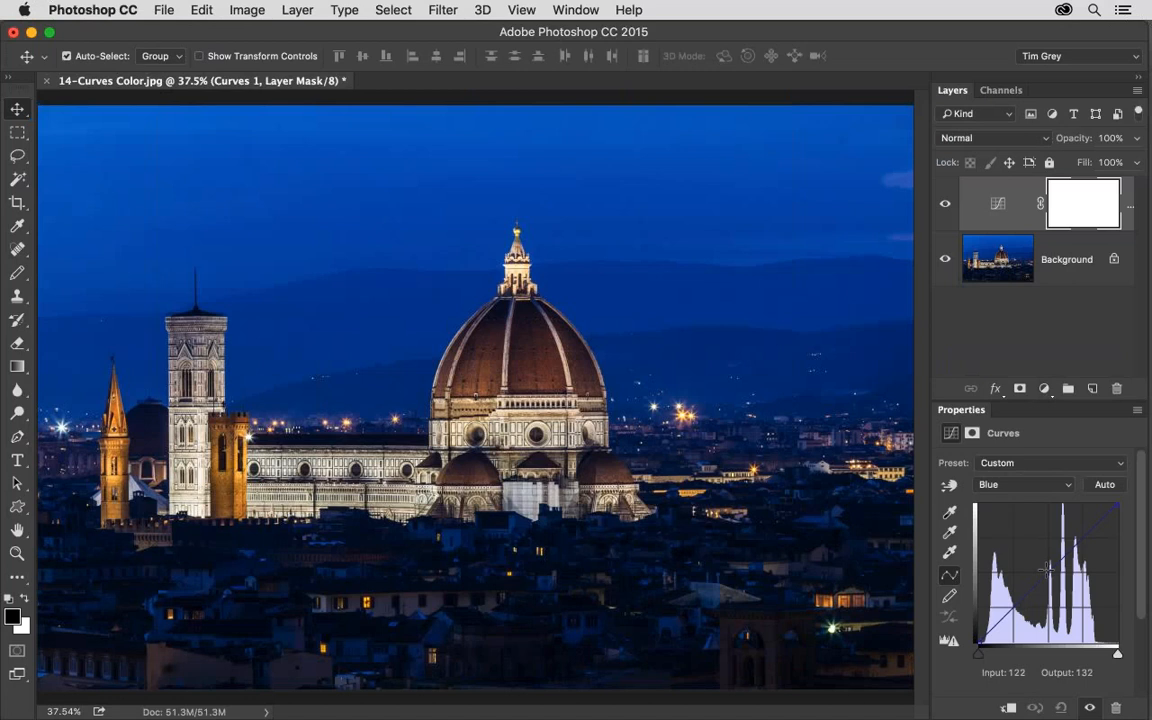
pyautogui.moveTo(1046, 568); pyautogui.dragTo(1048, 610)
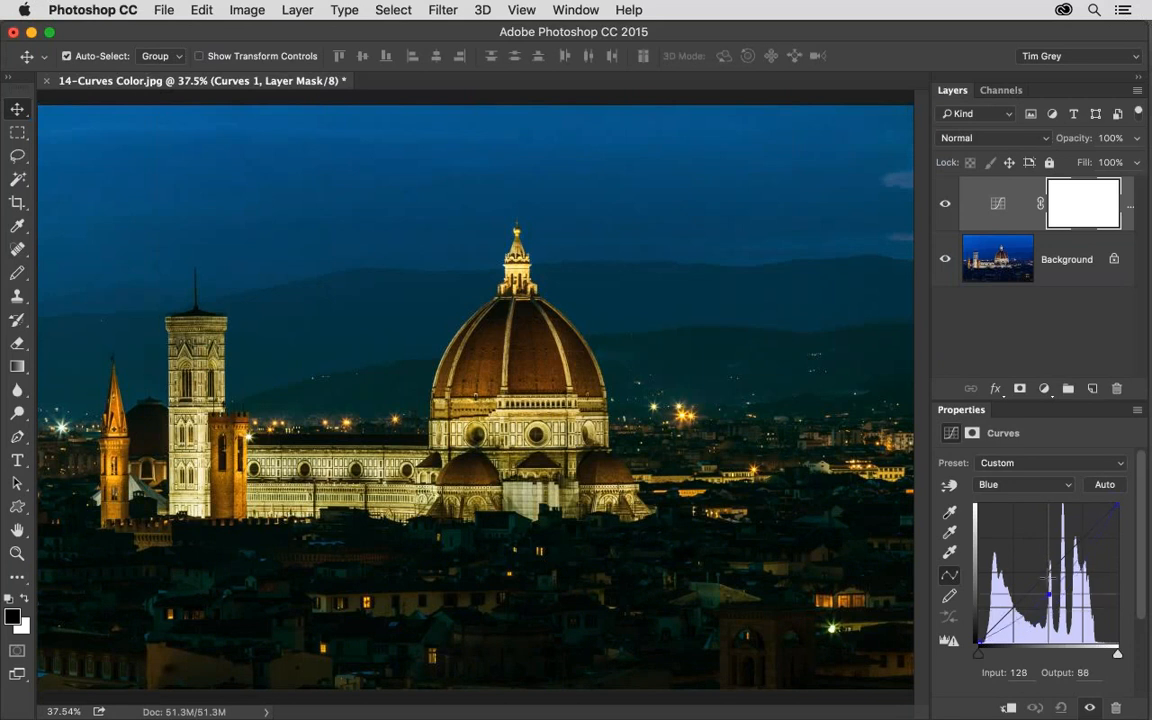
pyautogui.moveTo(1045, 527); pyautogui.dragTo(1049, 626)
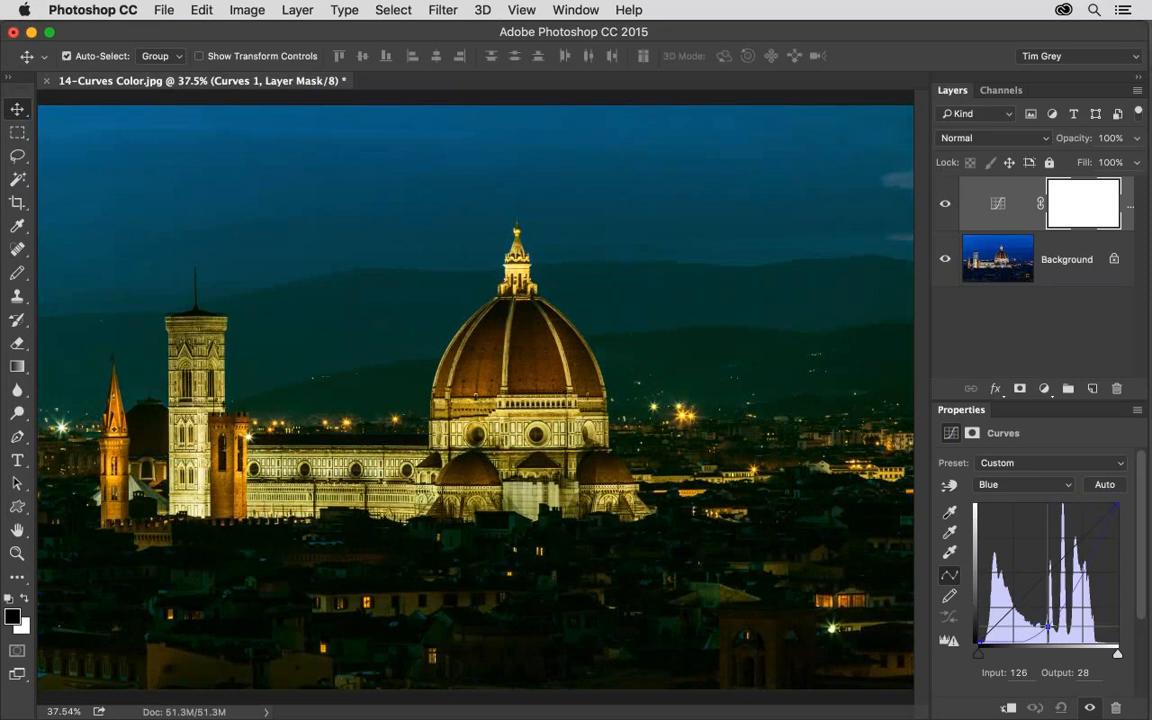
pyautogui.moveTo(1048, 626); pyautogui.dragTo(1041, 574)
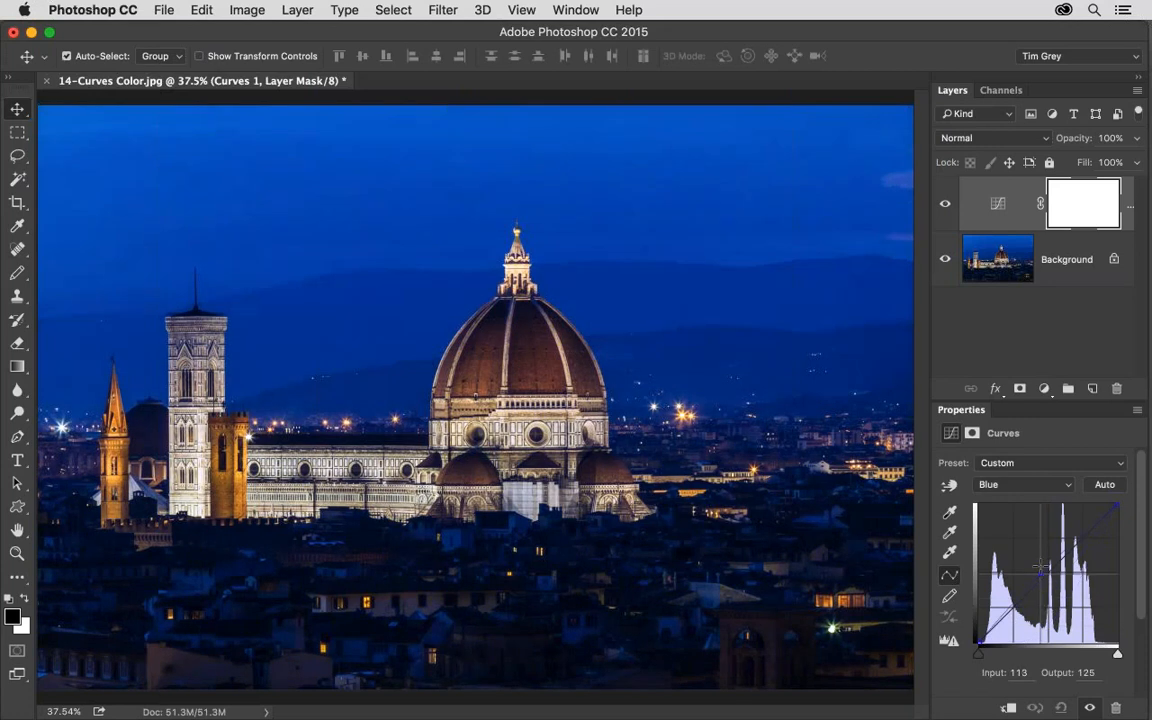
pyautogui.moveTo(1041, 575); pyautogui.dragTo(1043, 604)
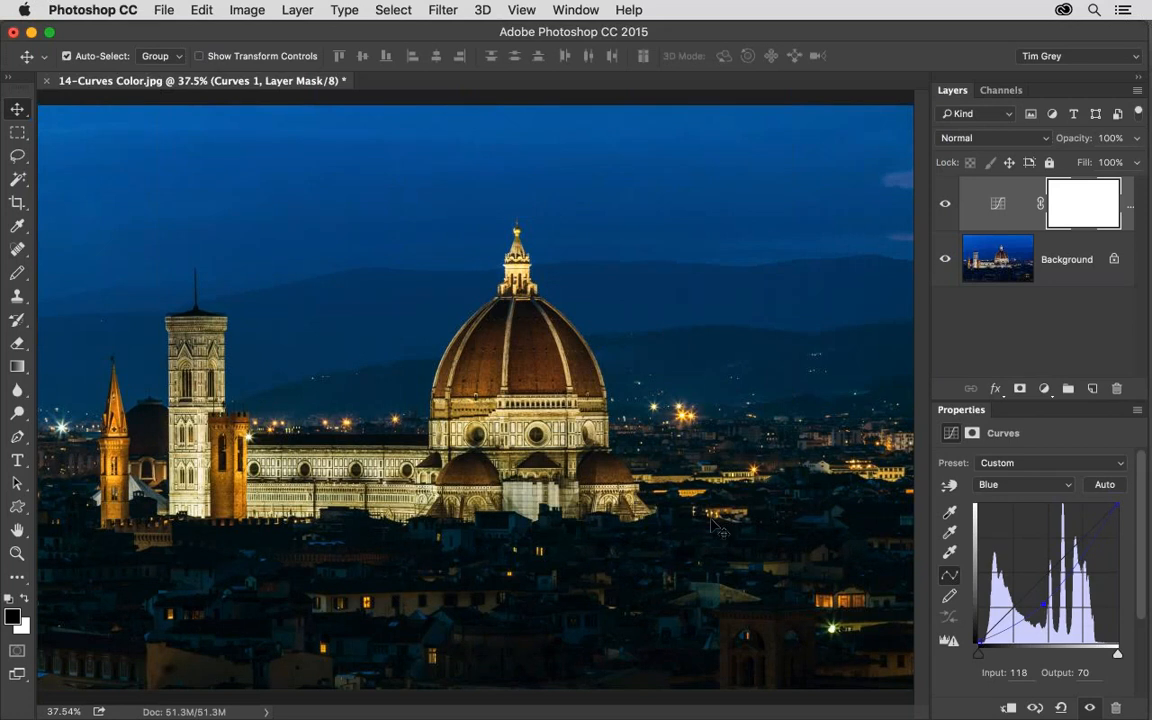
pyautogui.moveTo(1043, 605); pyautogui.dragTo(1042, 577)
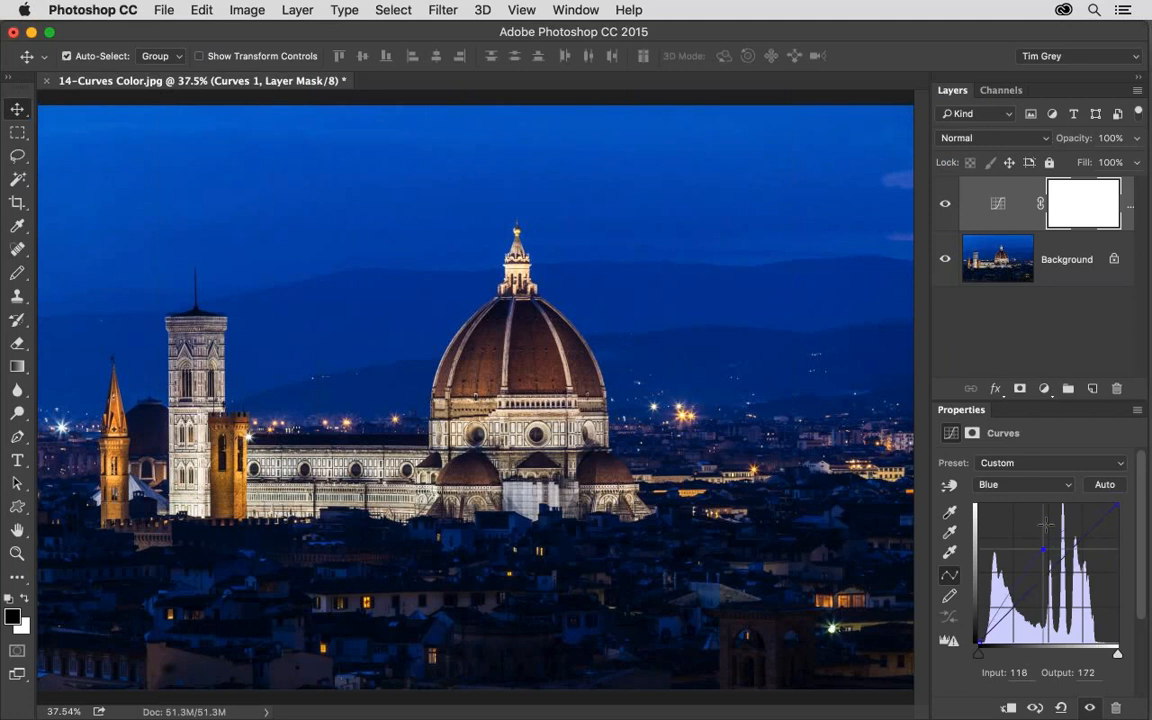
# Shape the Blue curve with a lowered shadow point and a raised highlight point to contrast yellow shadows with blue highlights.
pyautogui.moveTo(1045, 577); pyautogui.dragTo(1005, 633)
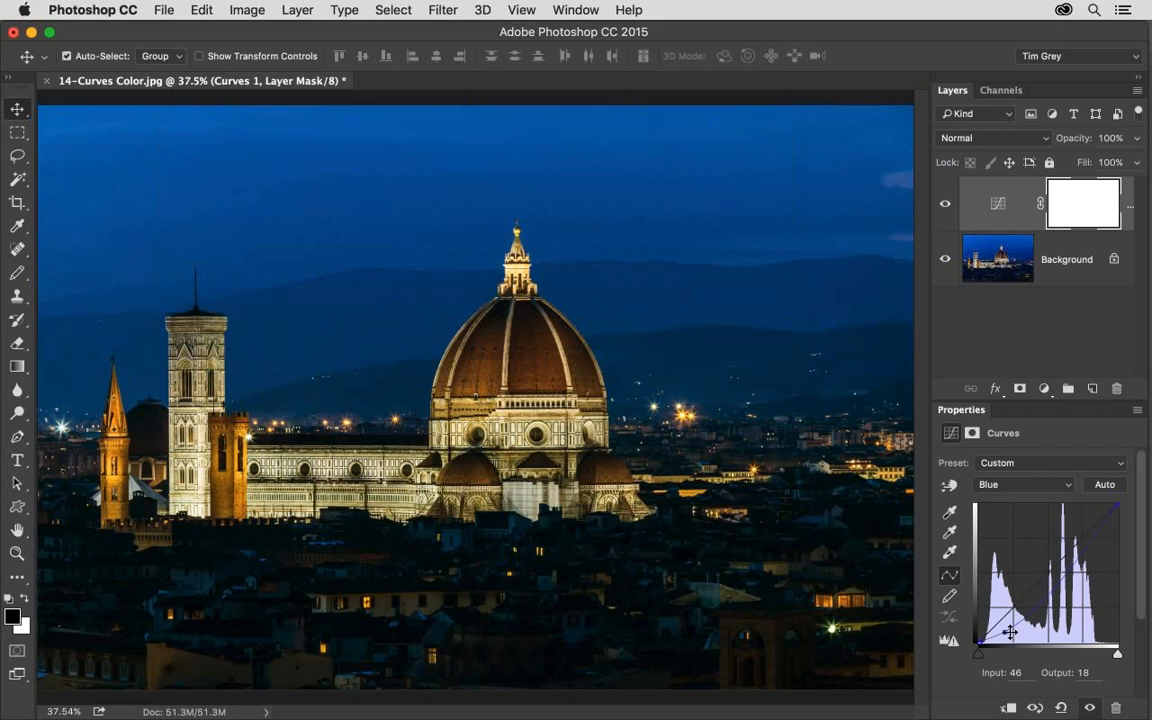
pyautogui.click(1008, 631)
pyautogui.moveTo(1090, 541); pyautogui.dragTo(1078, 512)
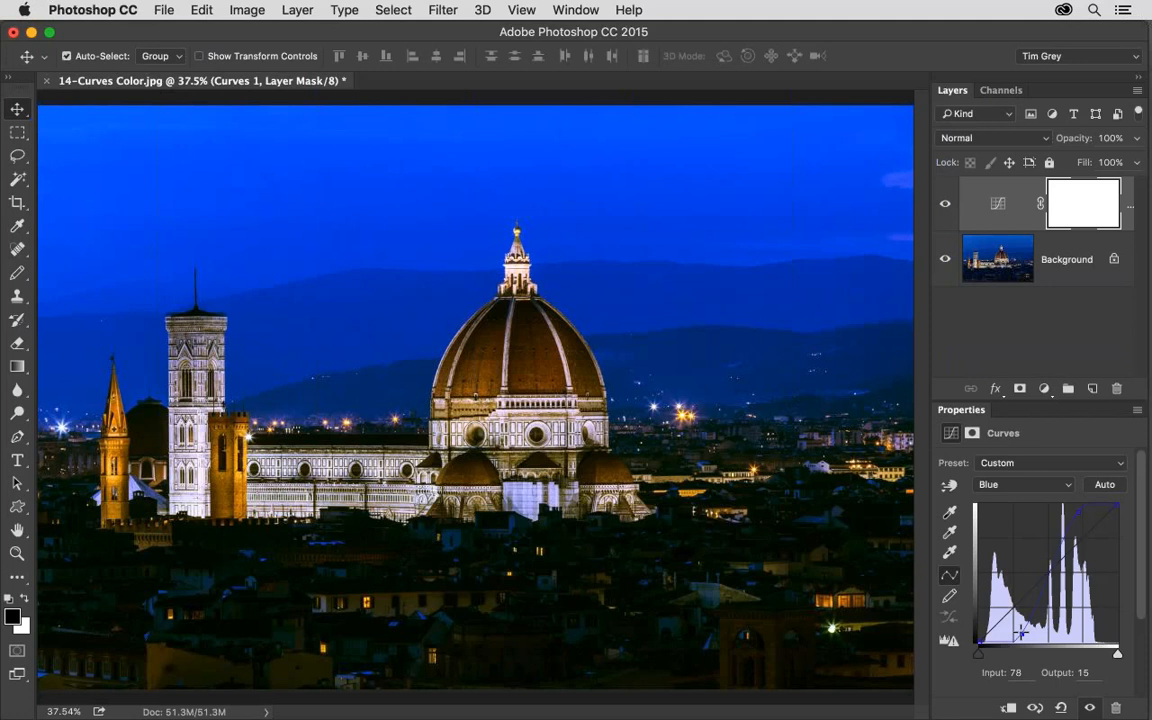
pyautogui.moveTo(1021, 632); pyautogui.dragTo(1016, 618)
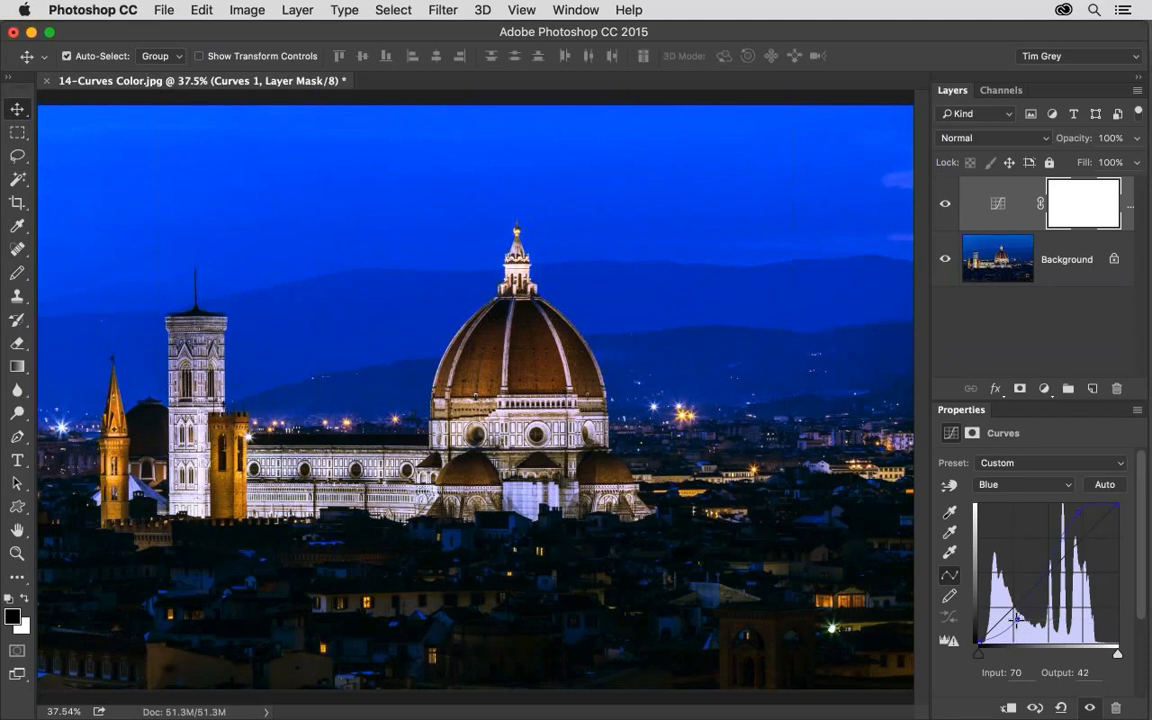
pyautogui.click(1081, 522)
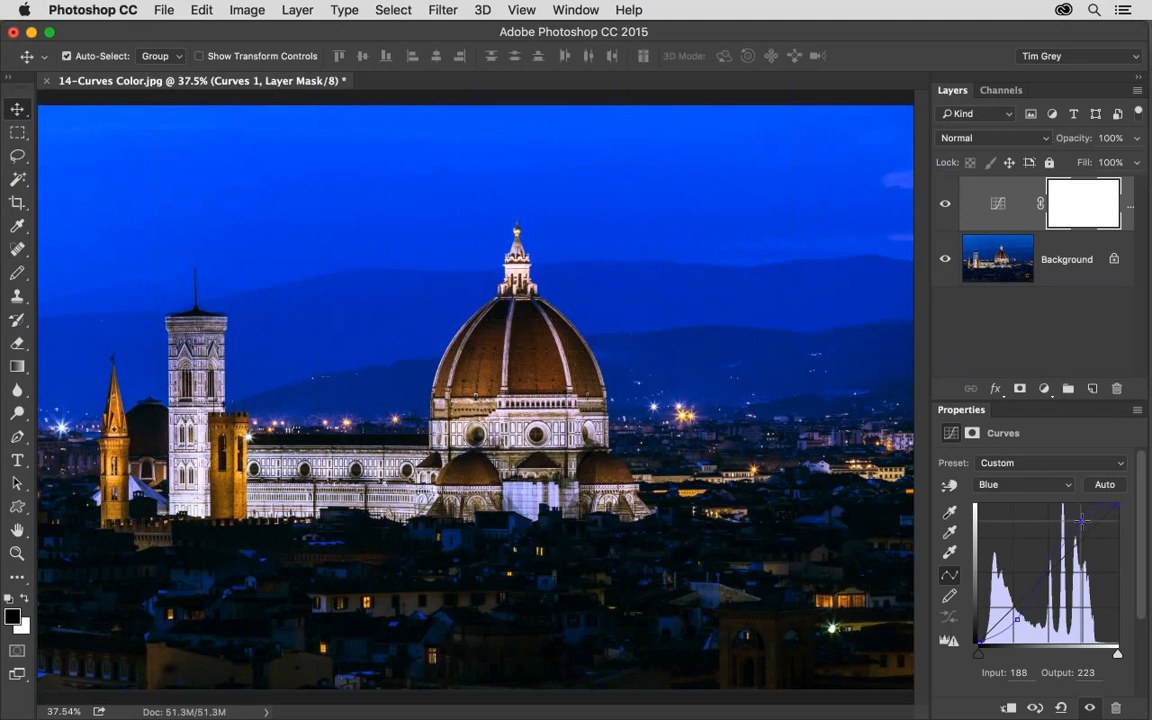
pyautogui.moveTo(1081, 522); pyautogui.dragTo(1083, 527)
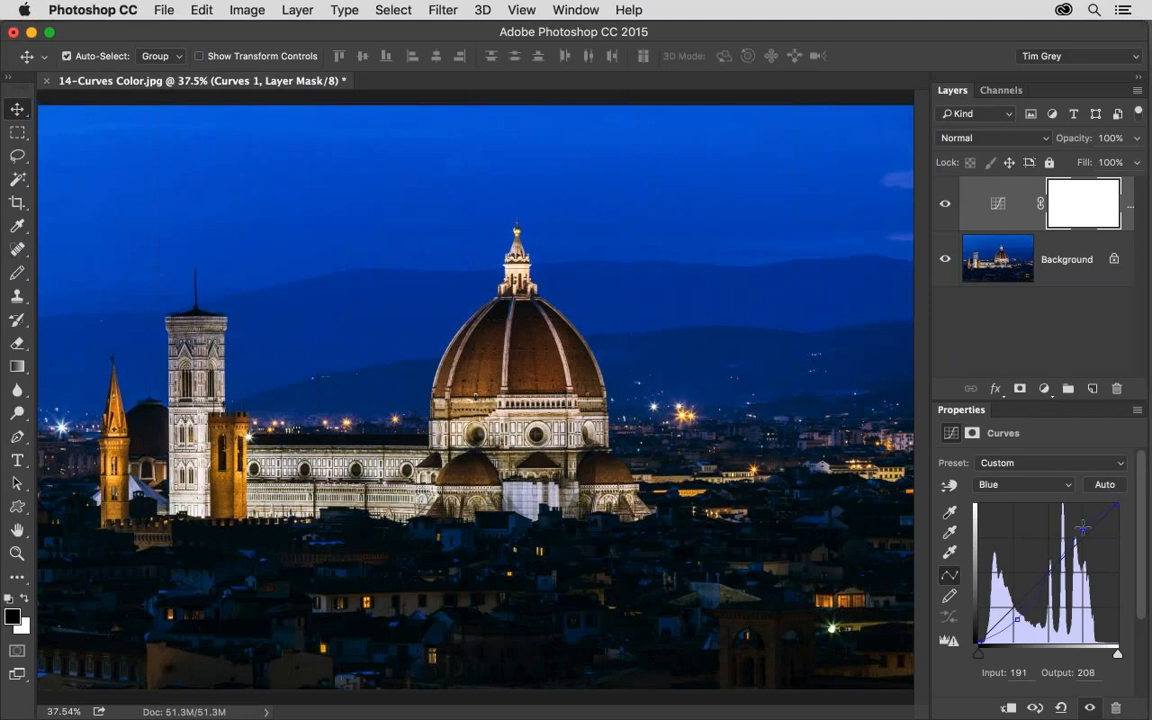
# Close the cathedral photo without saving, and open 15Masking.jpg from Bridge fitted to the window.
pyautogui.press('super+w')
pyautogui.press('d')
pyautogui.press('super+Tab')
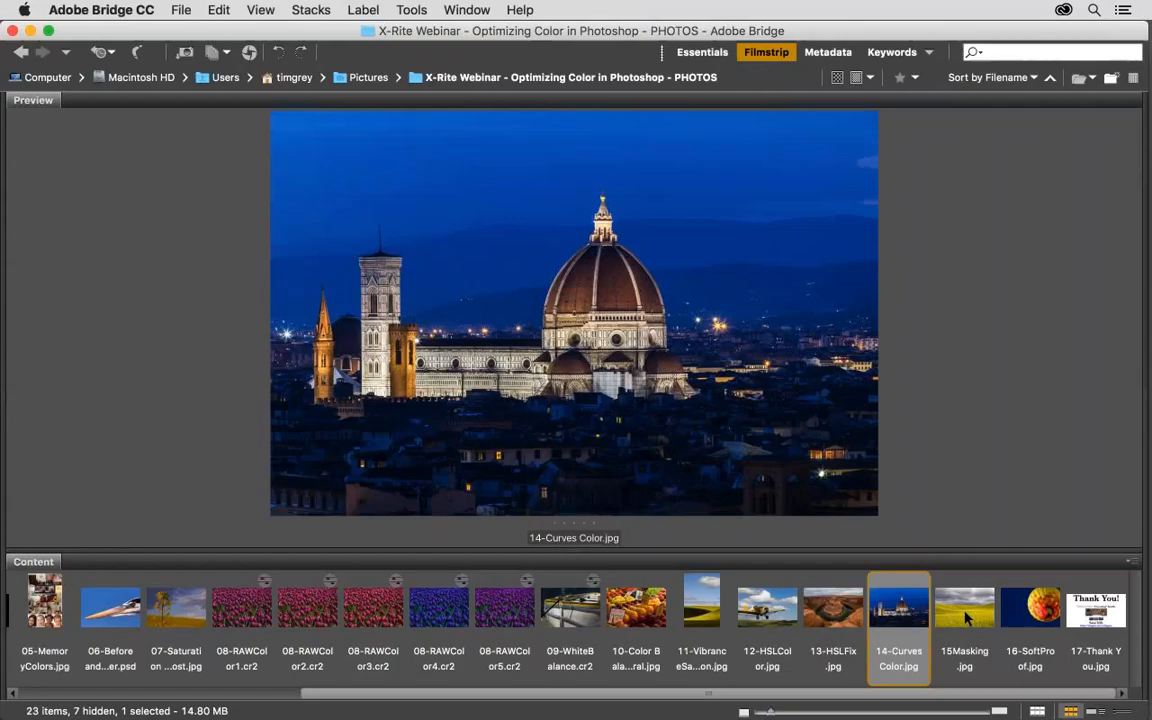
pyautogui.doubleClick(966, 617)
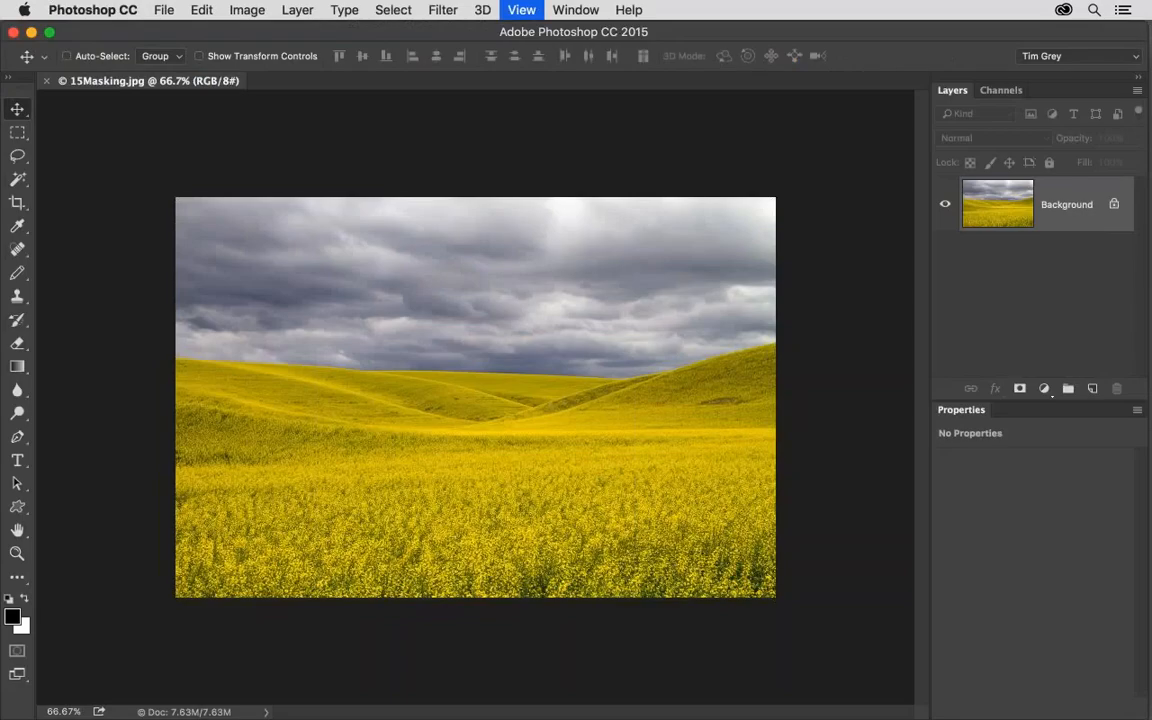
pyautogui.press('super+0')
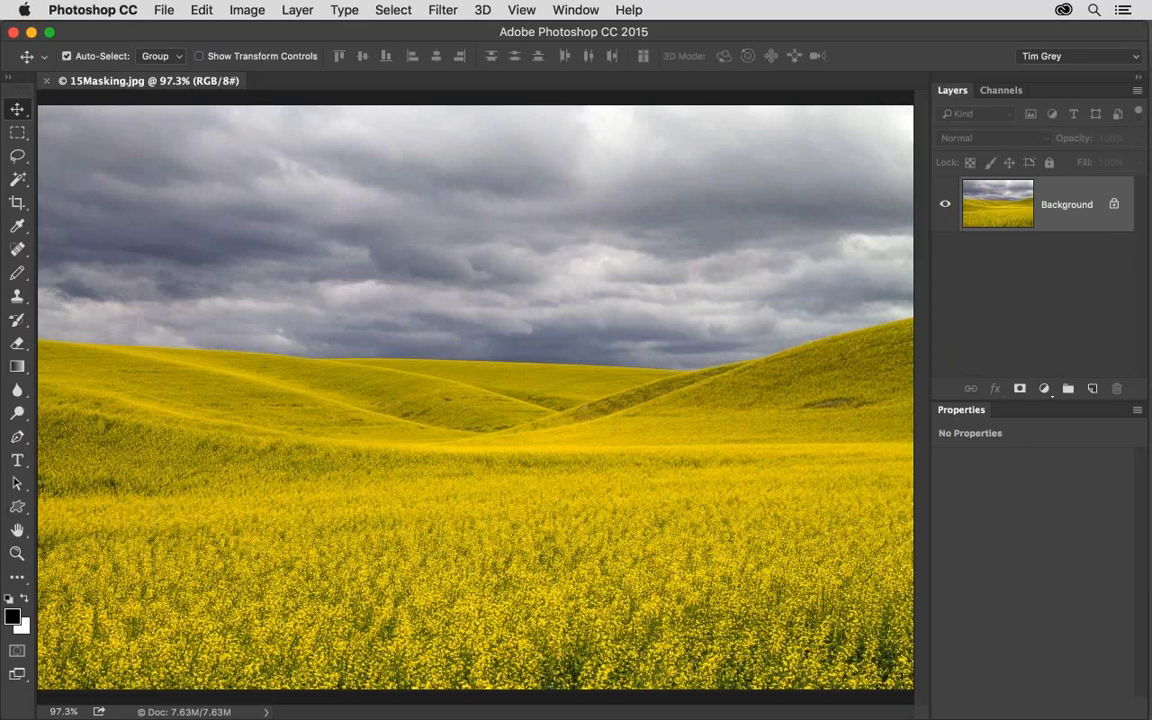
# Try a Hue/Saturation adjustment layer with master Saturation +100 and Hue -5 on the whole image, and delete the layer.
pyautogui.click(1044, 388)
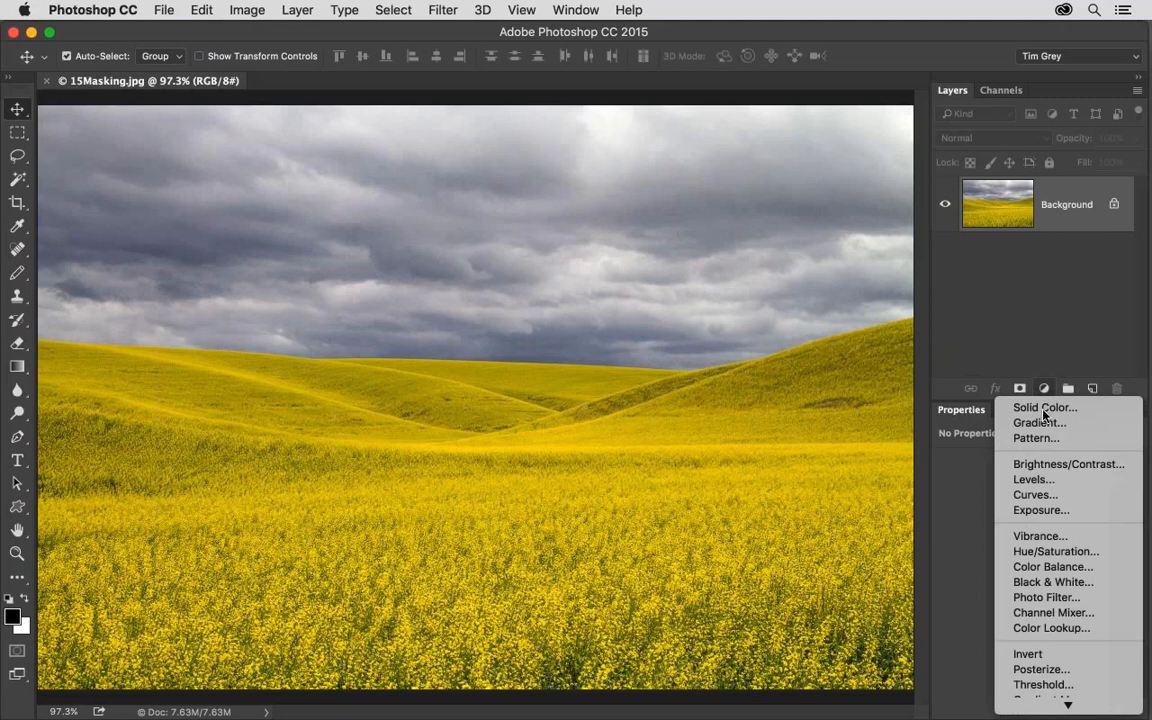
pyautogui.click(1065, 552)
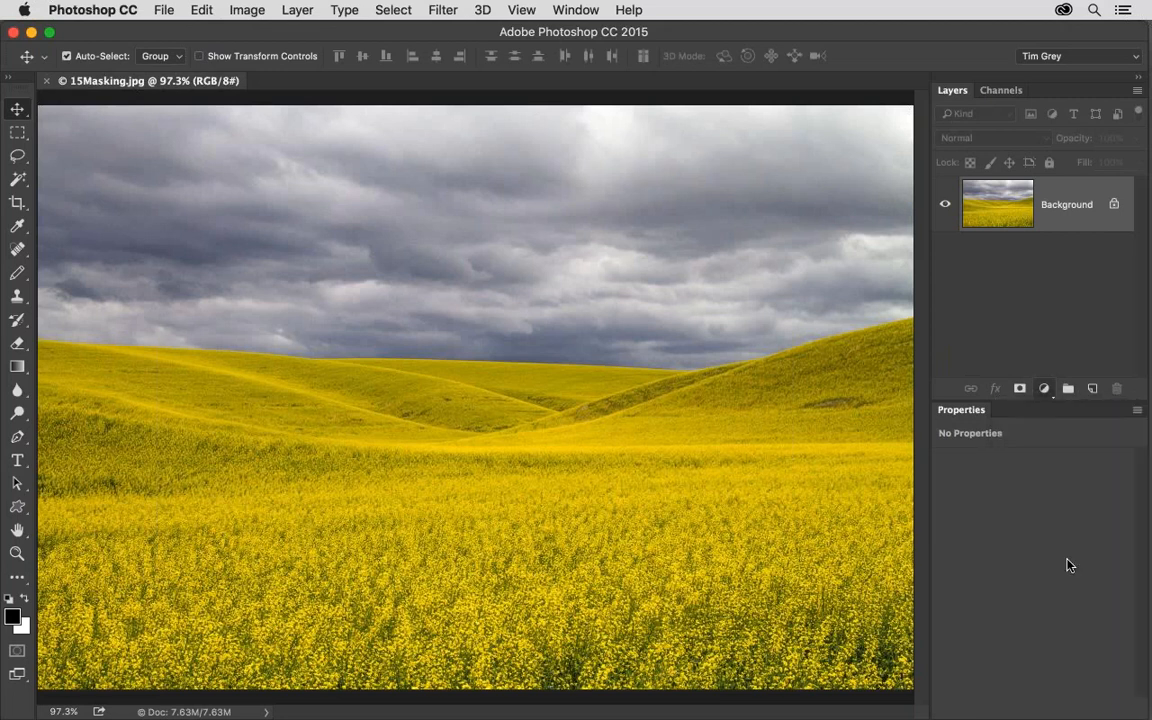
pyautogui.moveTo(1067, 563); pyautogui.dragTo(1121, 570)
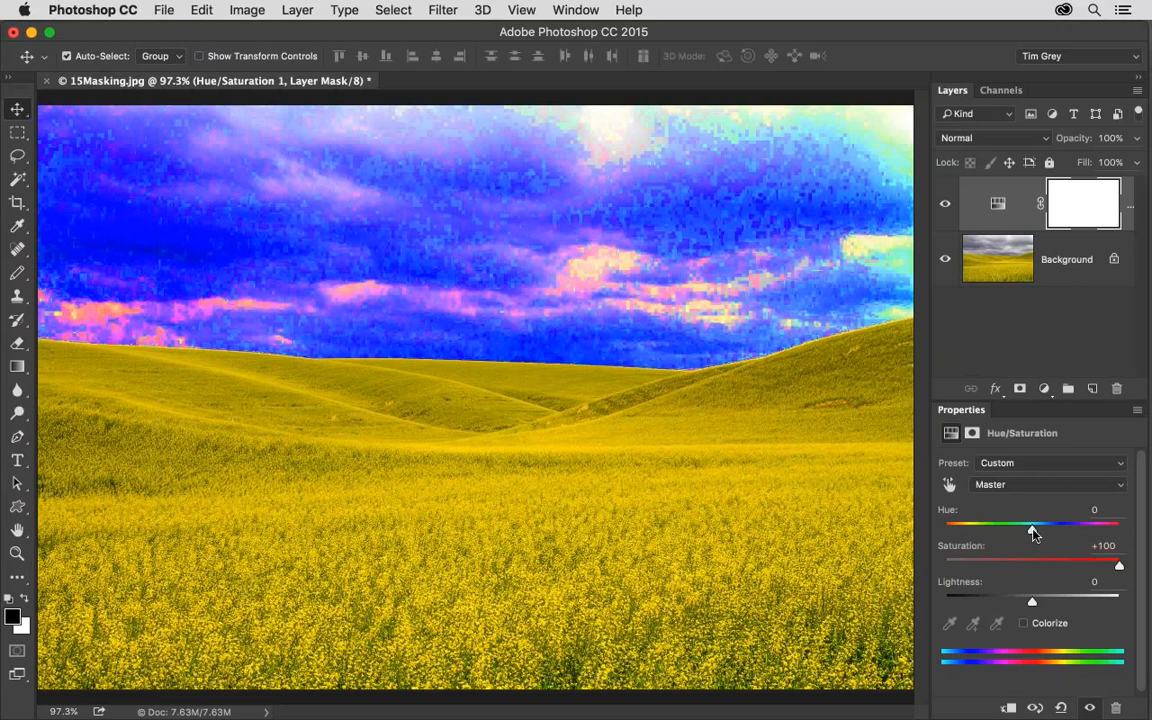
pyautogui.moveTo(1031, 528); pyautogui.dragTo(1027, 535)
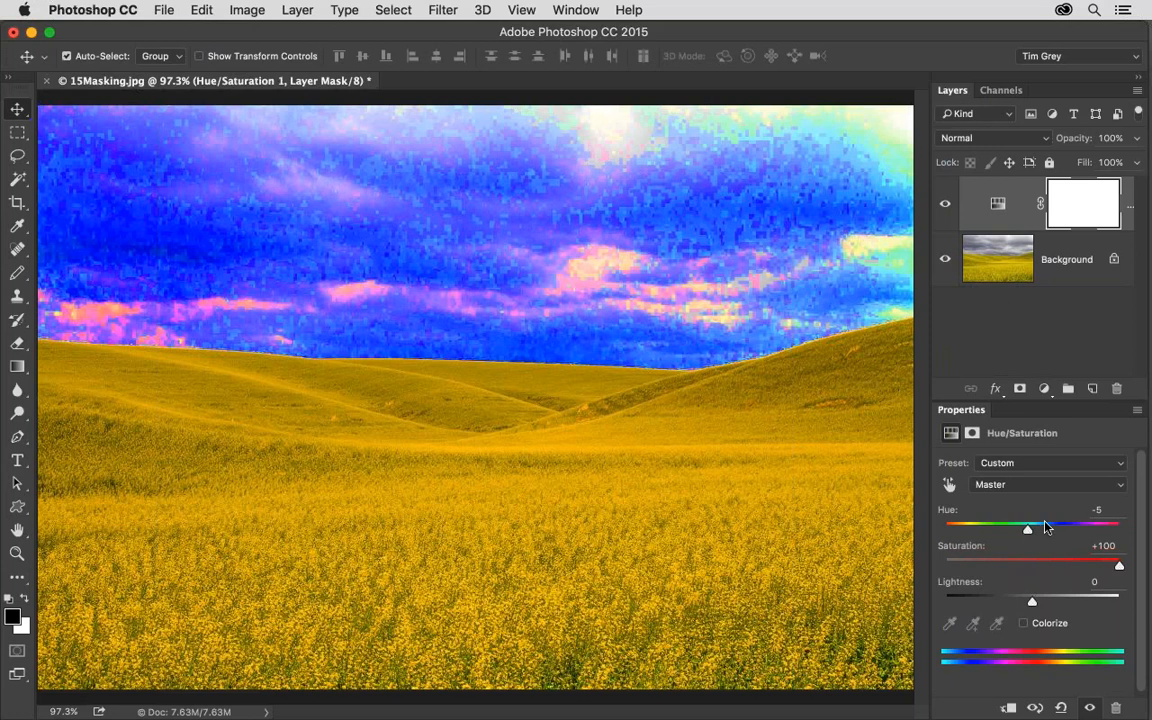
pyautogui.moveTo(1073, 218); pyautogui.dragTo(1117, 389)
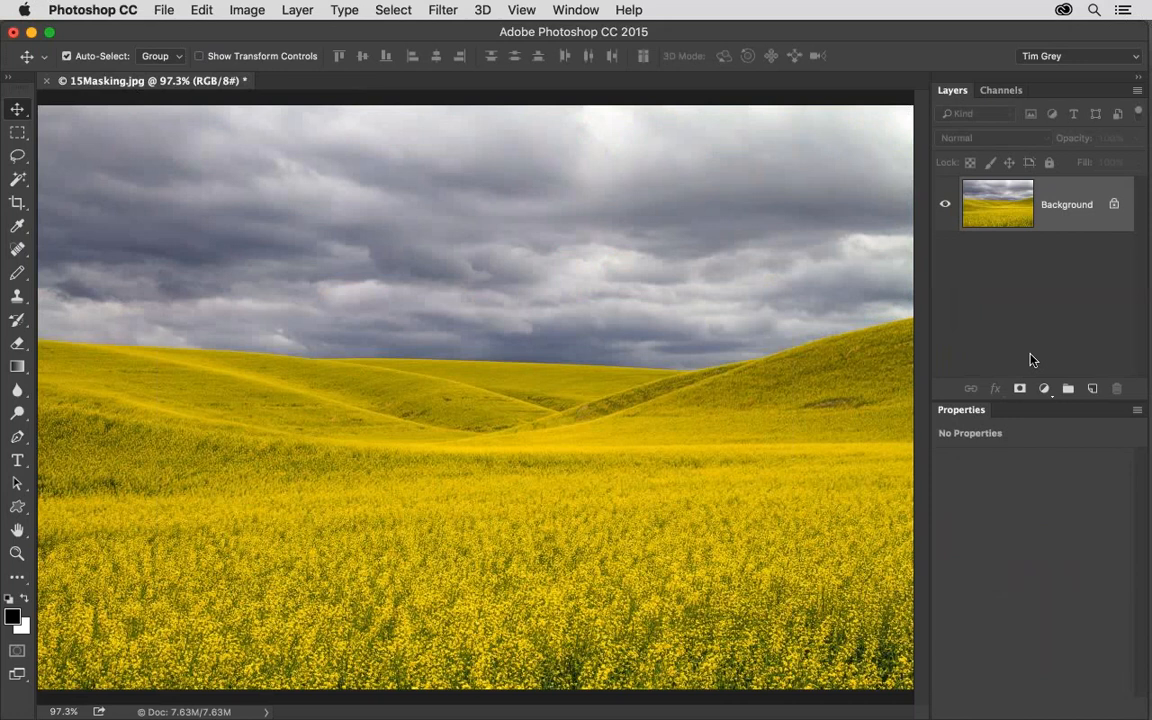
# Select the entire cloudy sky with the Quick Selection tool at brush size 80.
pyautogui.click(18, 180)
pyautogui.click(105, 177)
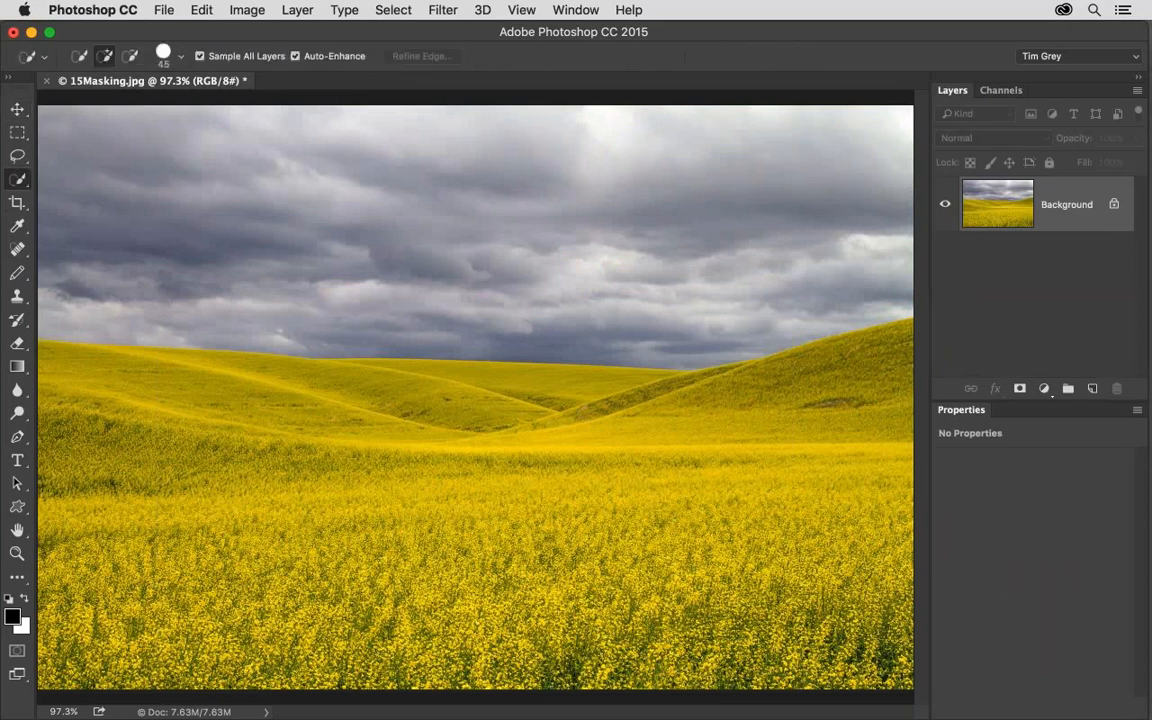
pyautogui.press(']')
pyautogui.press(']')
pyautogui.press(']')
pyautogui.press(']')
pyautogui.moveTo(71, 142)
pyautogui.mouseDown()
pyautogui.moveTo(198, 184)
pyautogui.moveTo(468, 208)
pyautogui.moveTo(864, 198)
pyautogui.mouseUp()
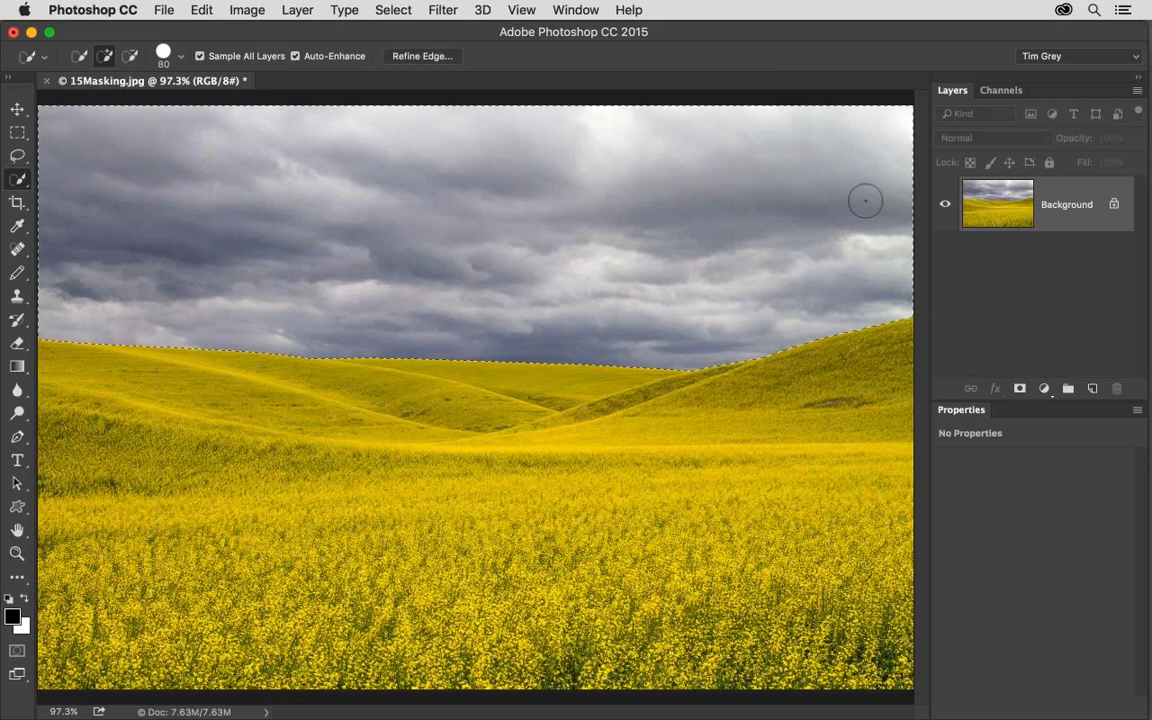
# Add a Hue/Saturation adjustment layer masked to the selected sky and set its Saturation to -52.
pyautogui.click(1043, 389)
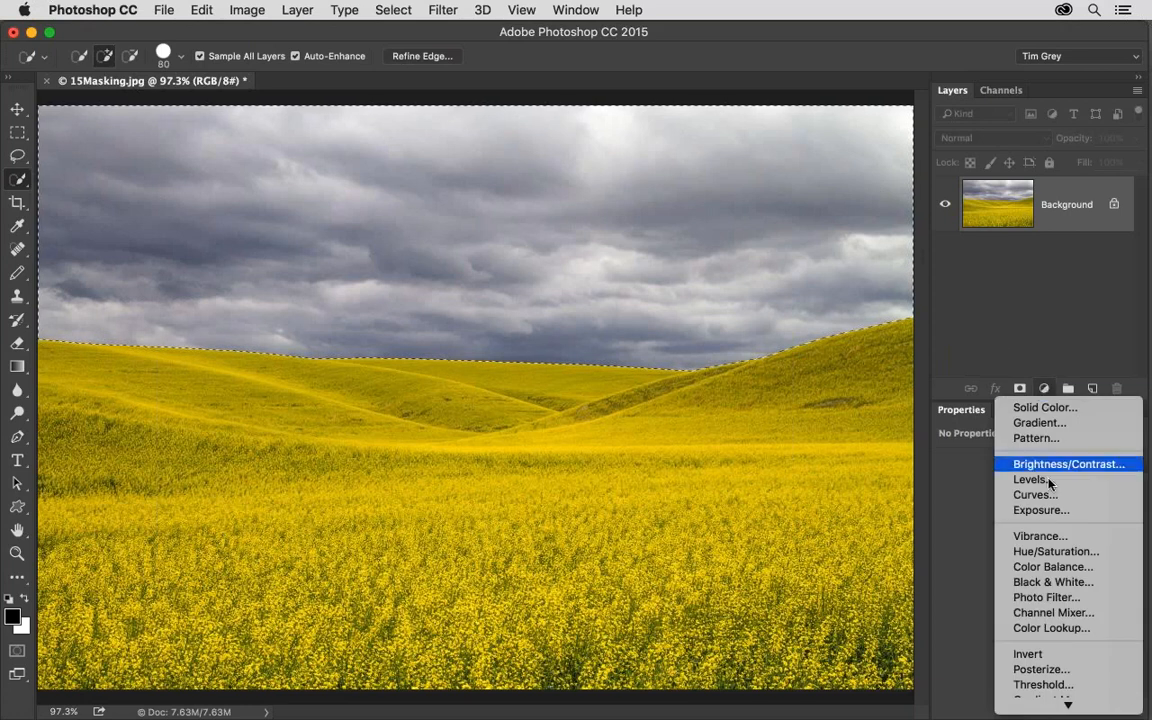
pyautogui.click(1054, 552)
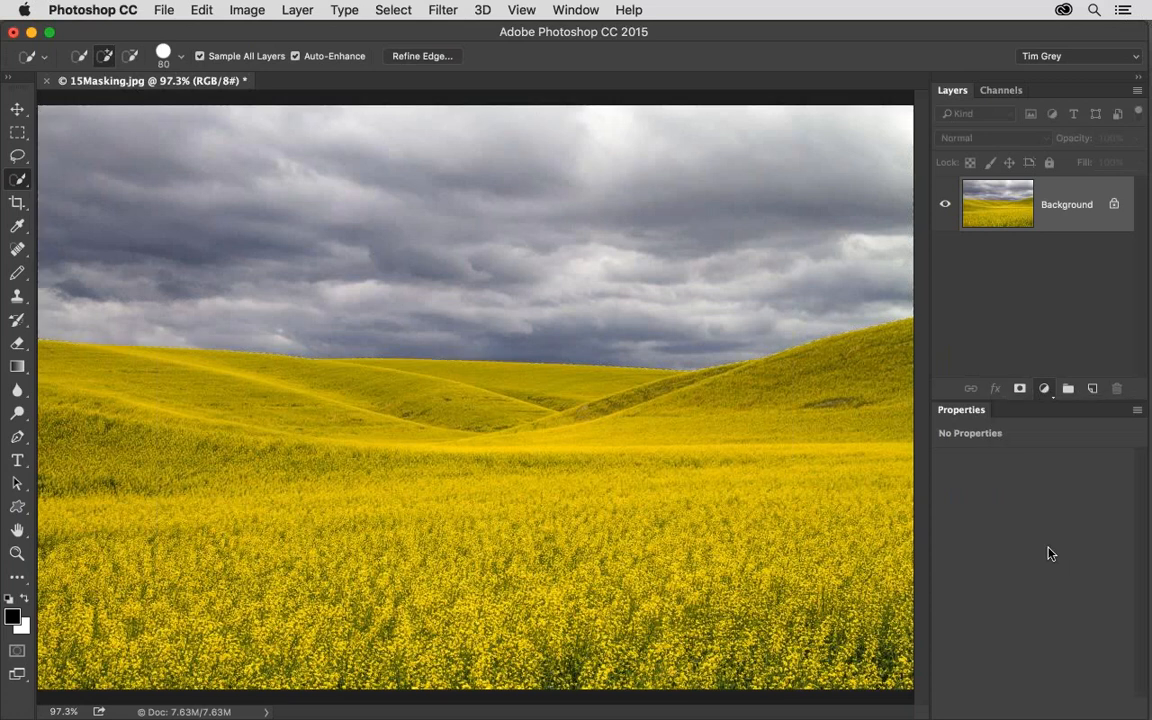
pyautogui.moveTo(1031, 567); pyautogui.dragTo(988, 569)
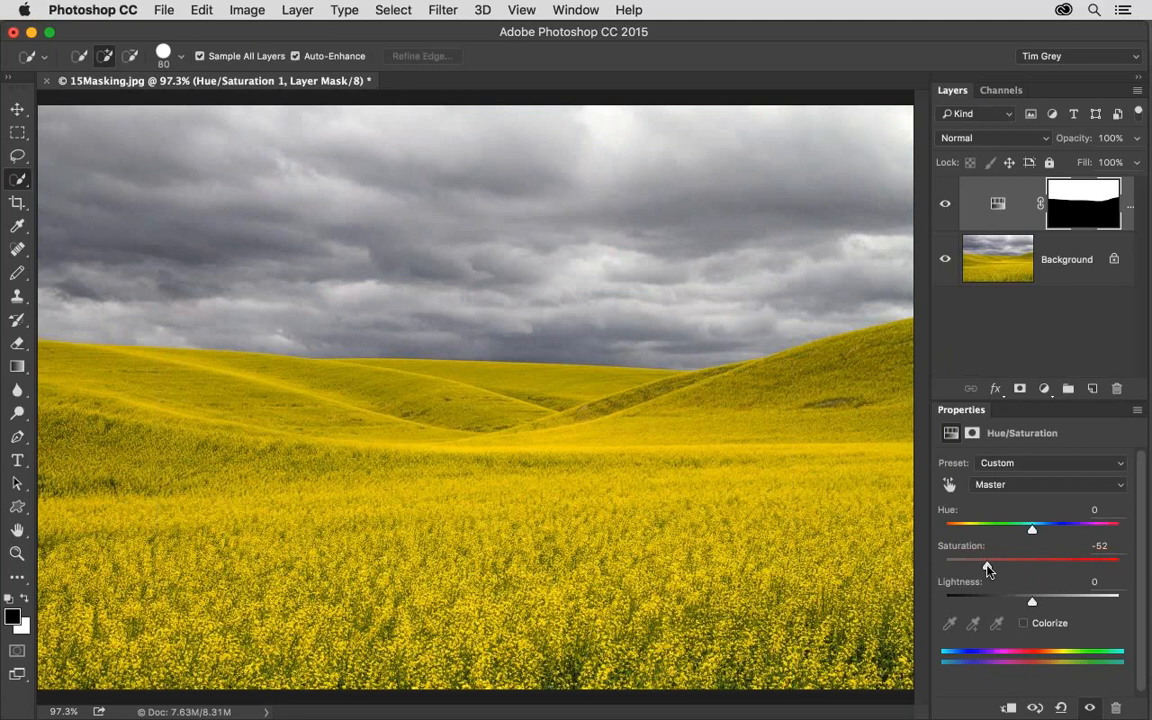
# Select the yellow field, add a Vibrance adjustment layer for it at +48, and toggle that layer's visibility to compare.
pyautogui.moveTo(73, 356)
pyautogui.mouseDown()
pyautogui.moveTo(233, 367)
pyautogui.moveTo(538, 461)
pyautogui.moveTo(698, 433)
pyautogui.mouseUp()
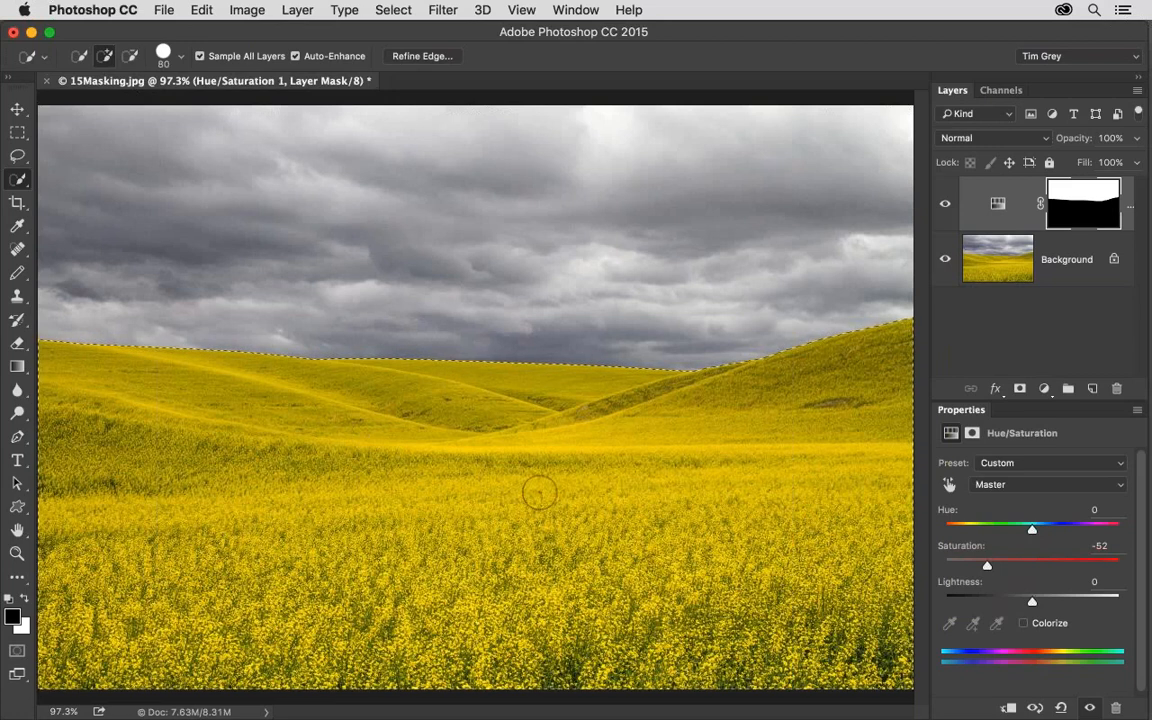
pyautogui.click(1044, 388)
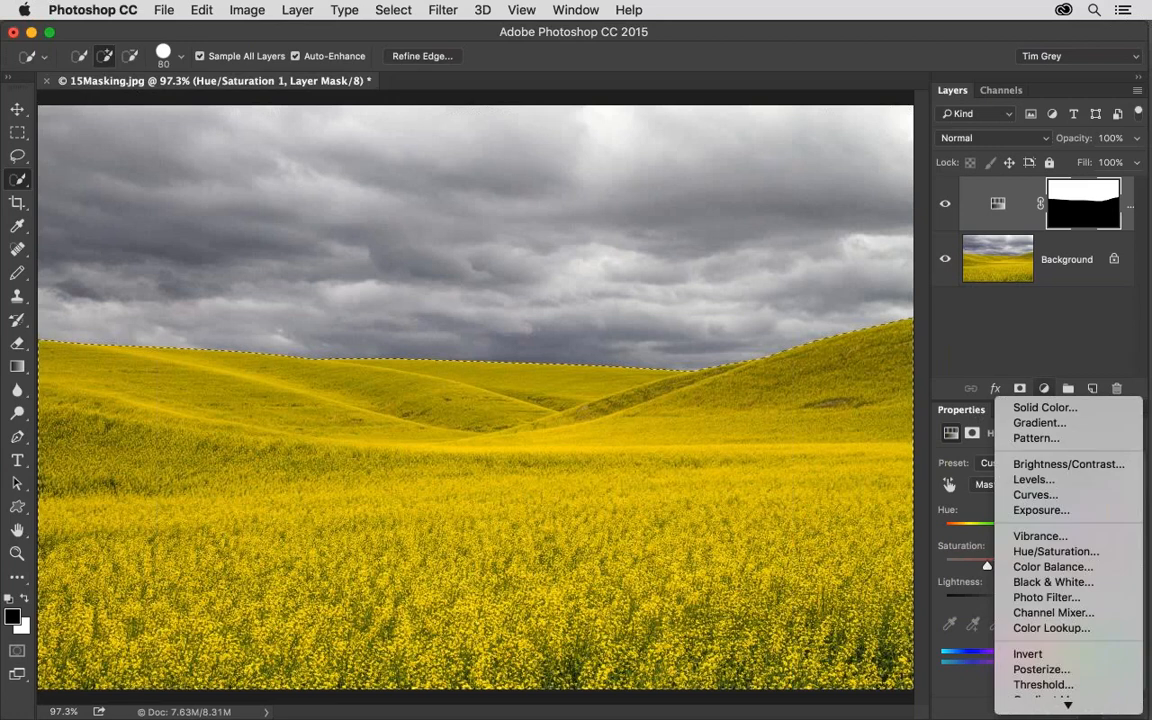
pyautogui.press('Escape')
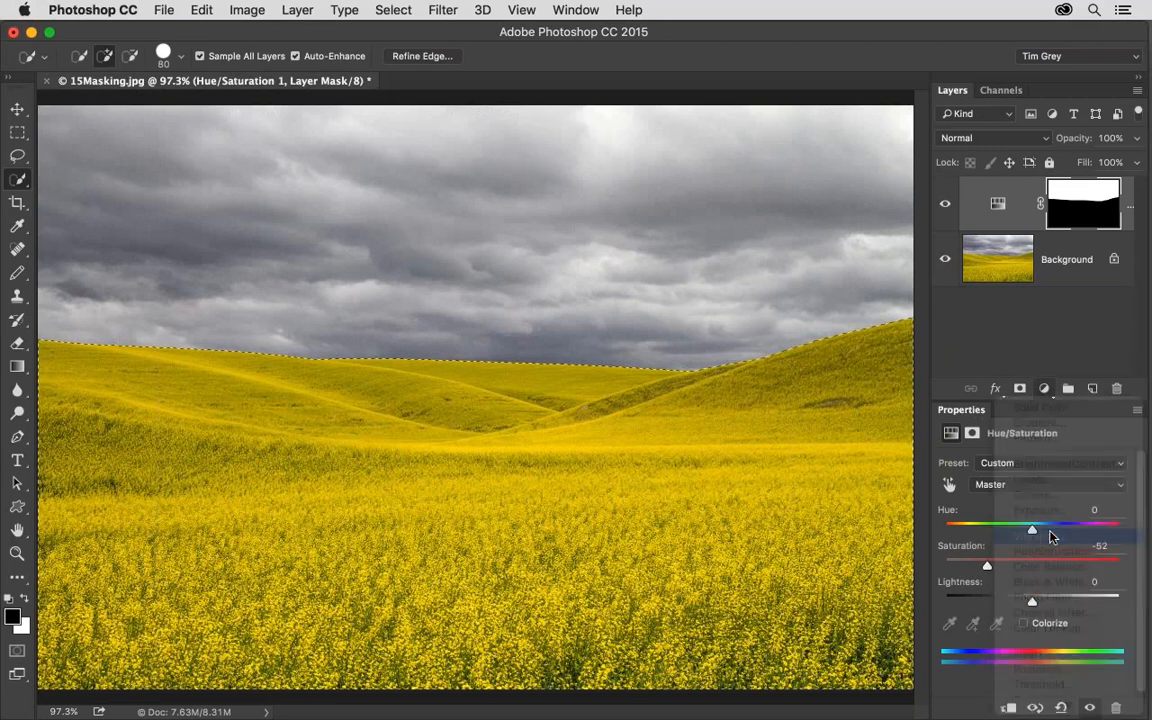
pyautogui.moveTo(1032, 483); pyautogui.dragTo(1075, 485)
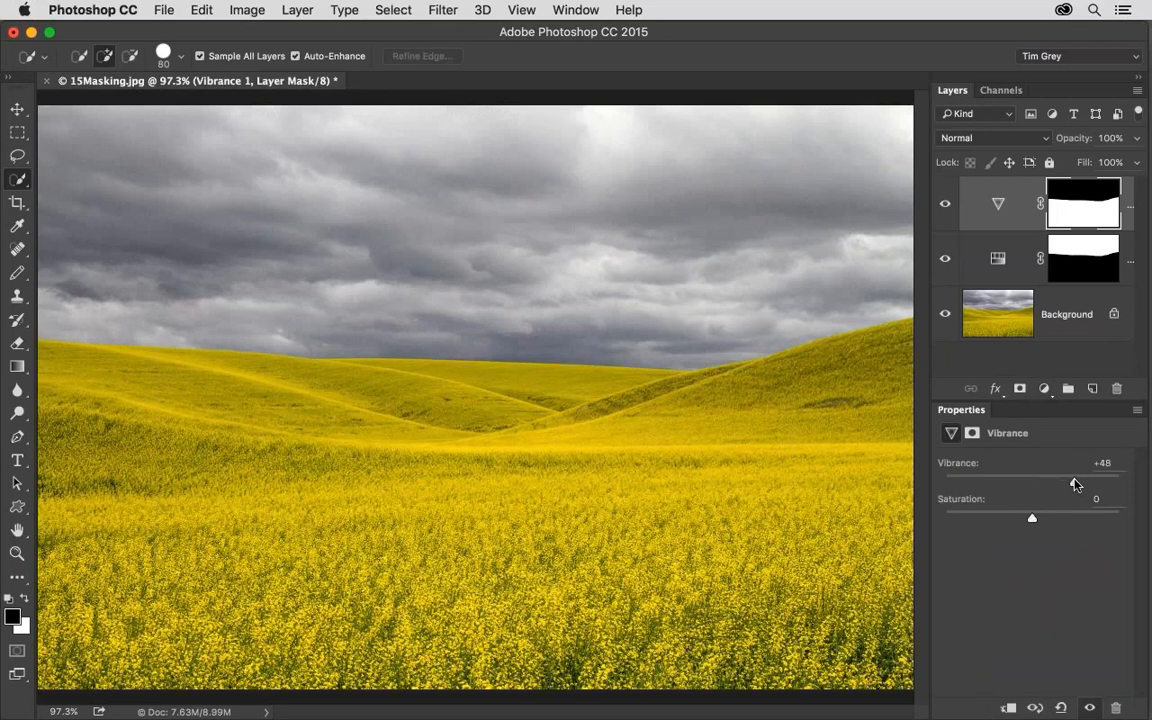
pyautogui.click(945, 207)
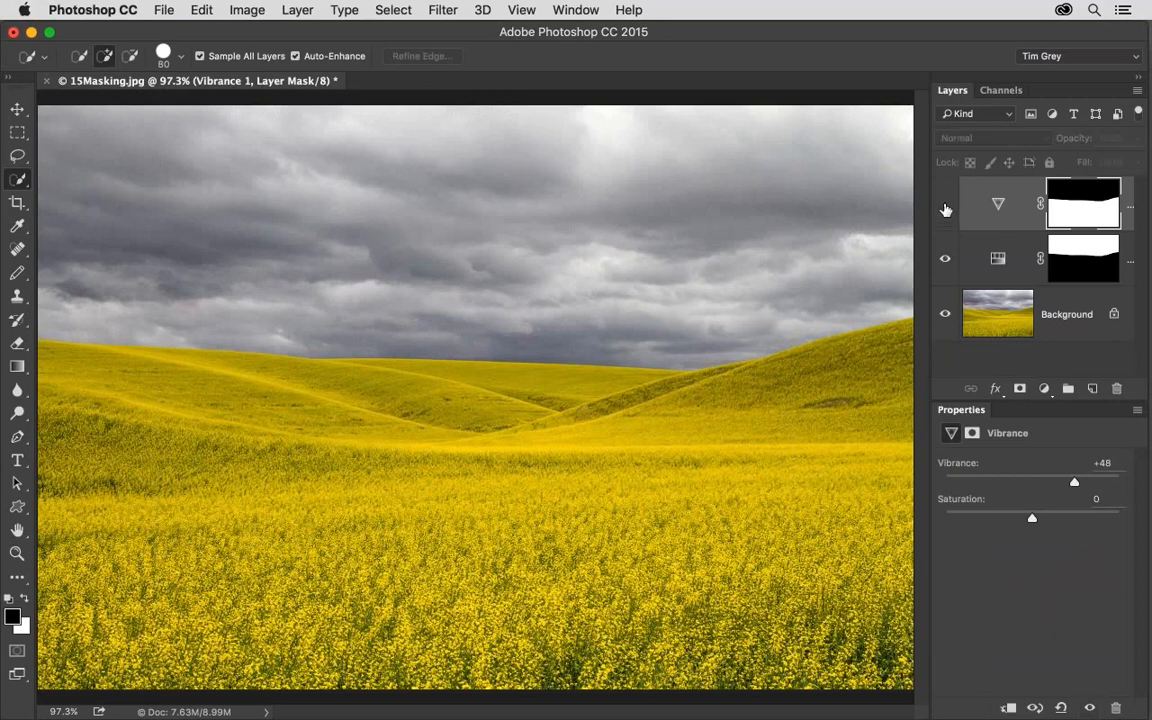
# Make the Vibrance adjustment layer visible again and slightly adjust its Saturation.
pyautogui.click(945, 207)
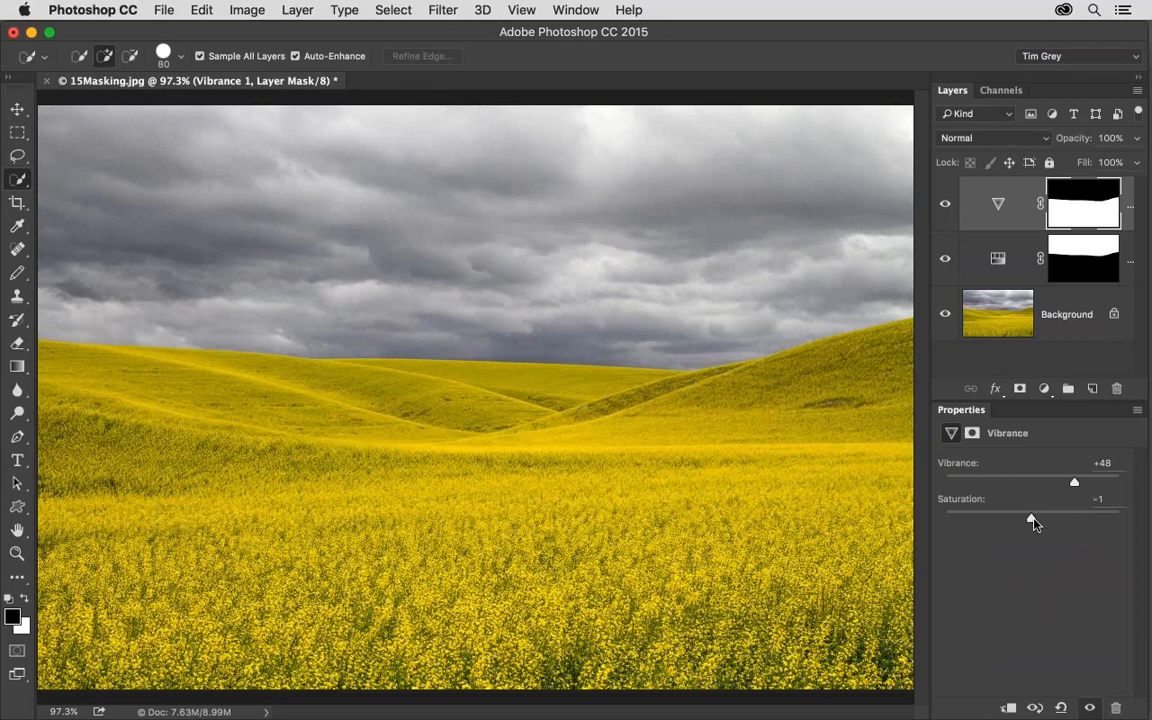
pyautogui.moveTo(1036, 522); pyautogui.dragTo(1040, 522)
# View the field mask of the Vibrance layer and the sky mask of the Hue/Saturation layer on their own, returning to the image each time.
pyautogui.keyDown('alt'); pyautogui.click(1071, 212); pyautogui.keyUp('alt')
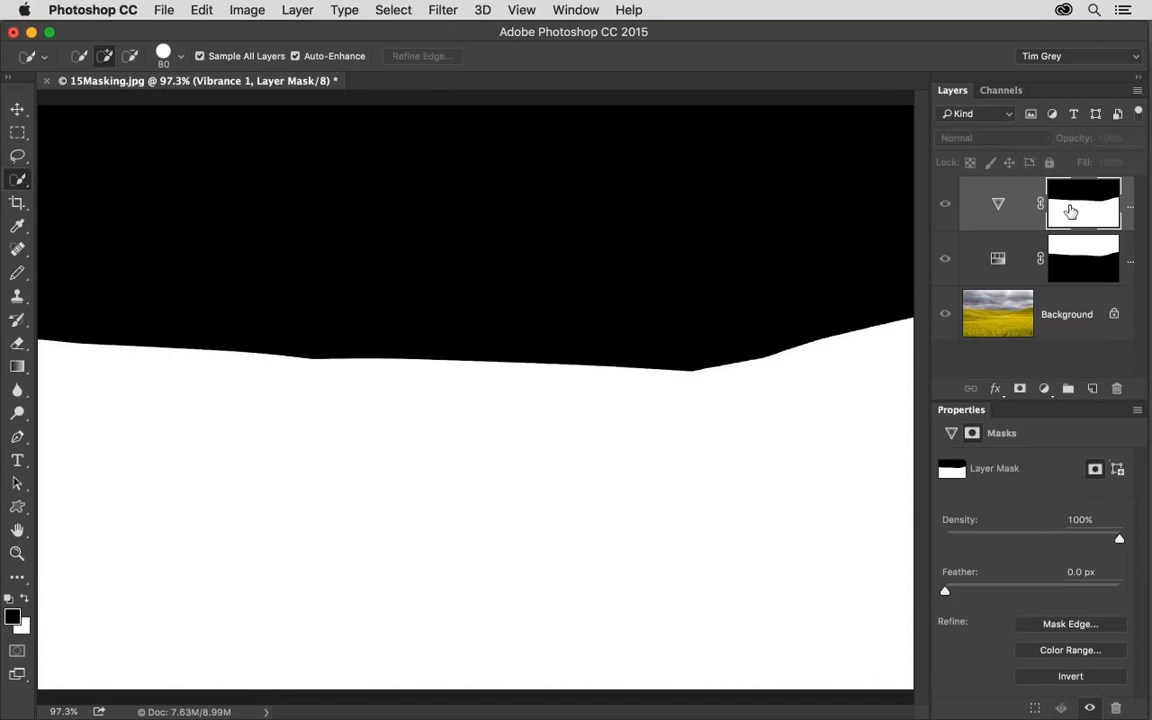
pyautogui.click(1073, 261)
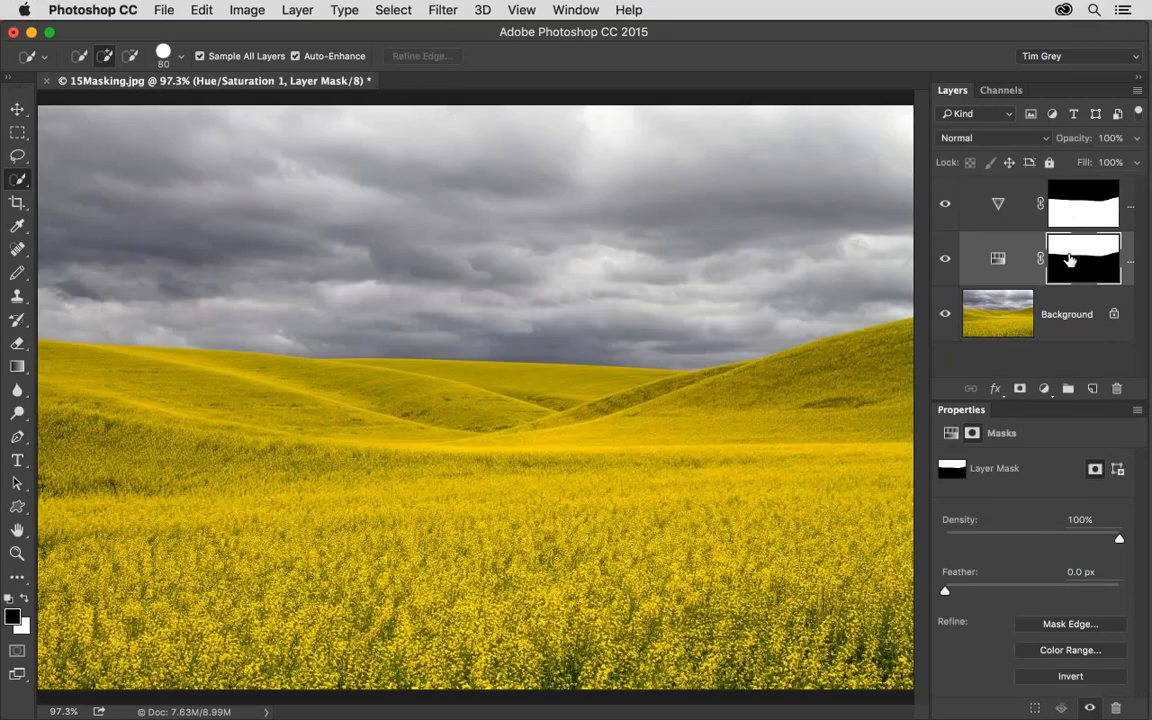
pyautogui.keyDown('alt'); pyautogui.click(1069, 259); pyautogui.keyUp('alt')
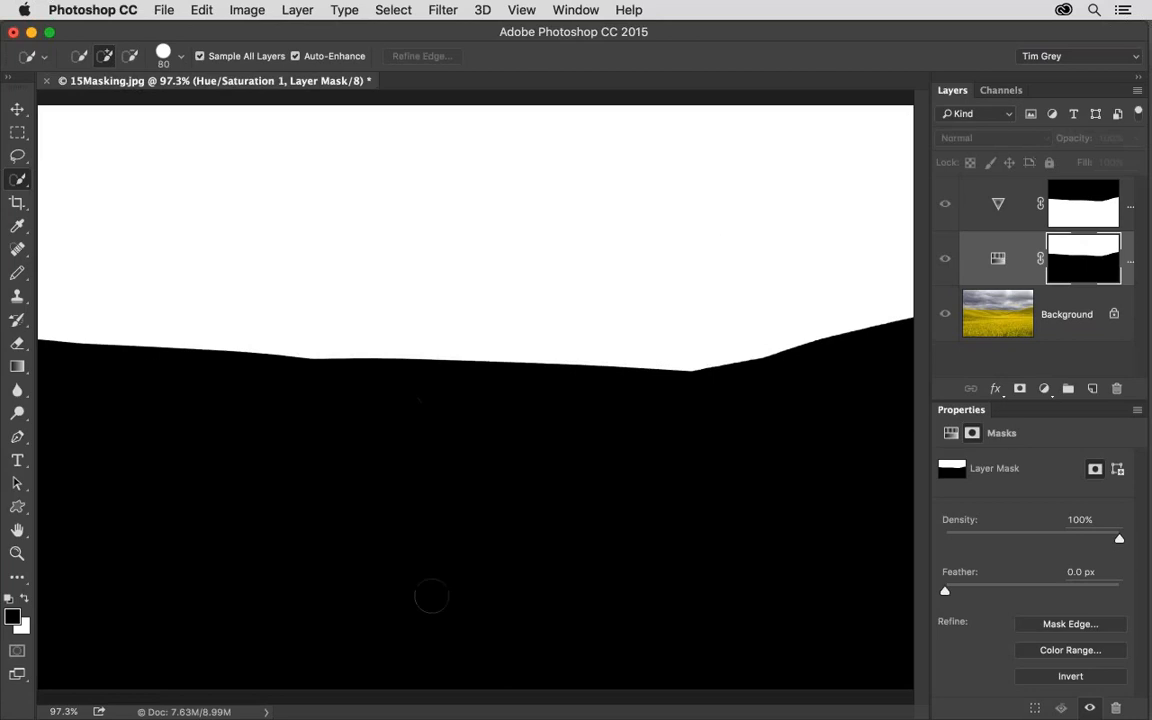
pyautogui.click(1083, 250)
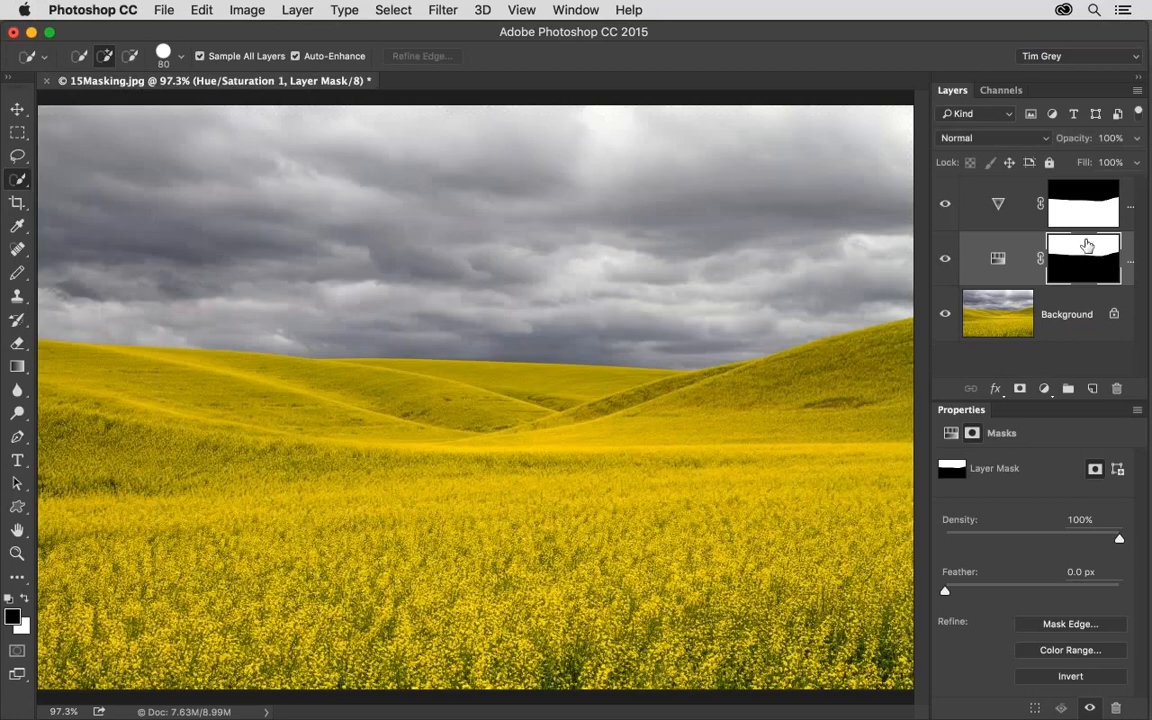
pyautogui.keyDown('alt'); pyautogui.click(1088, 200); pyautogui.keyUp('alt')
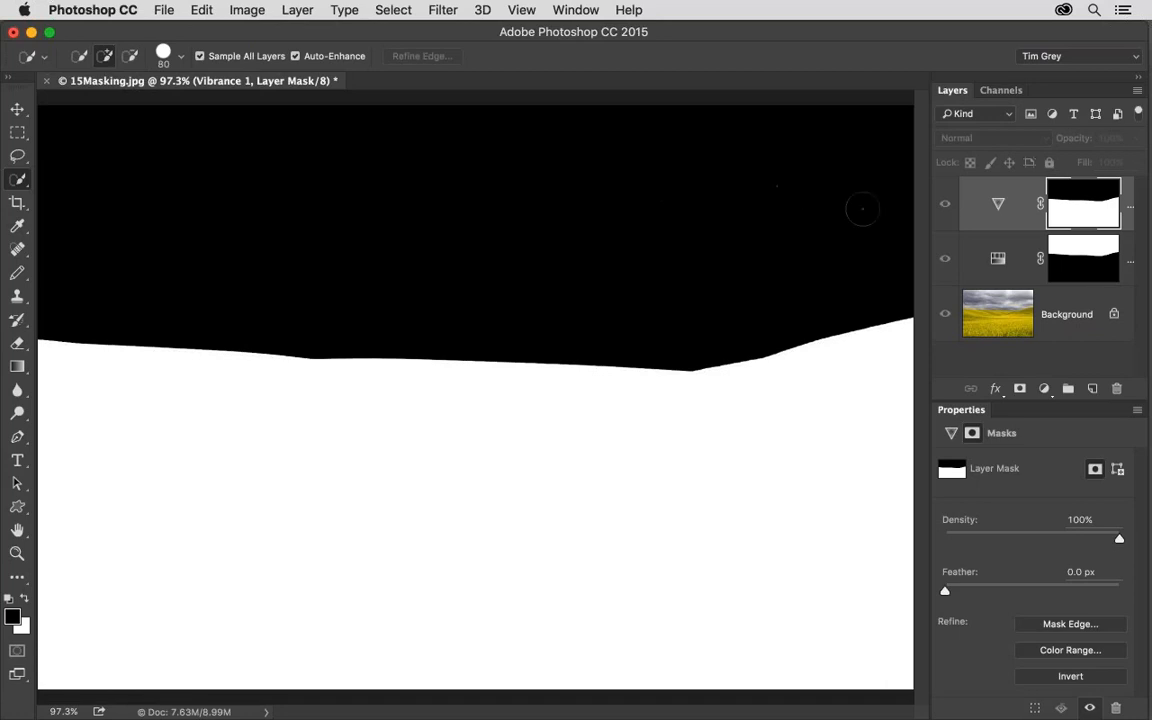
pyautogui.keyDown('alt'); pyautogui.click(1073, 210); pyautogui.keyUp('alt')
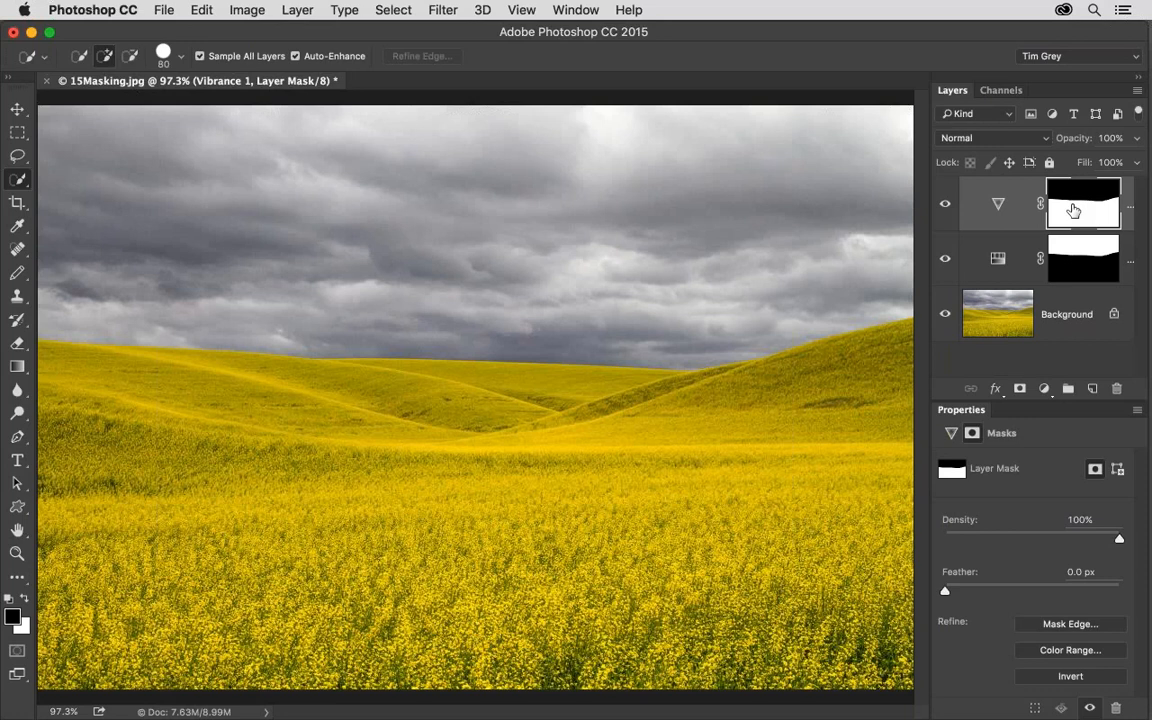
# Open 09-WhiteBalance.cr2 from Bridge in Camera Raw and examine its Basic adjustments and the channel options of the Point tone curve.
pyautogui.press('super+Tab')
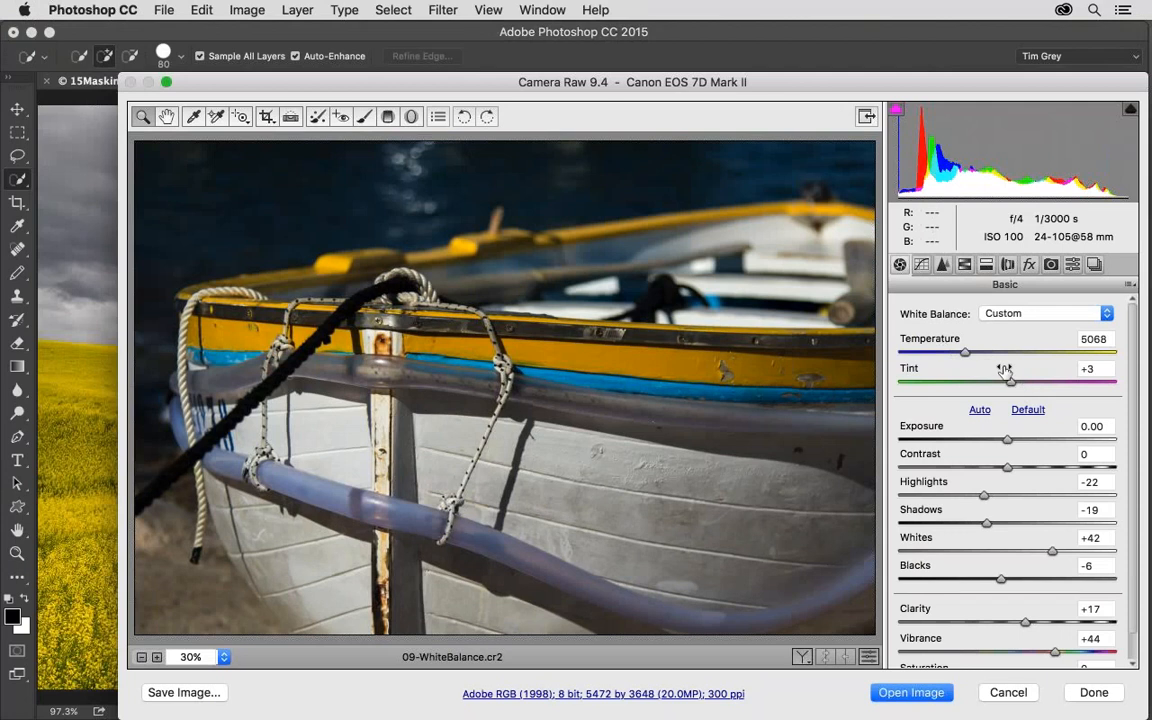
pyautogui.scroll(-1, 1005, 370)
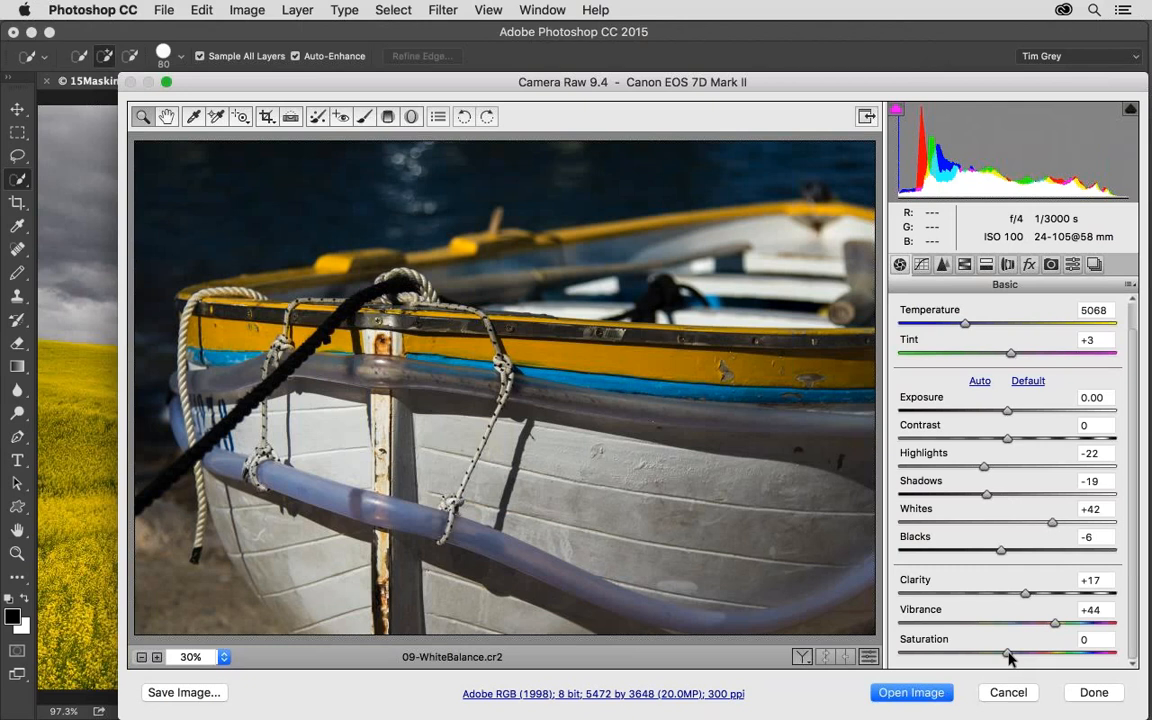
pyautogui.click(922, 265)
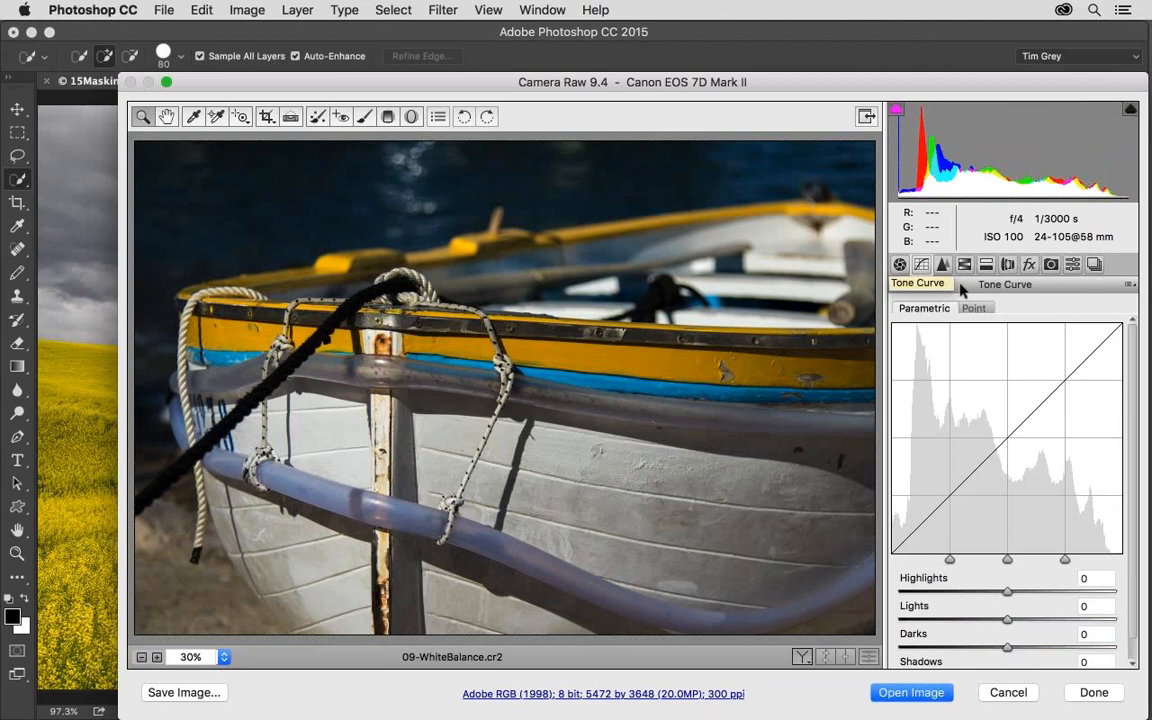
pyautogui.click(973, 309)
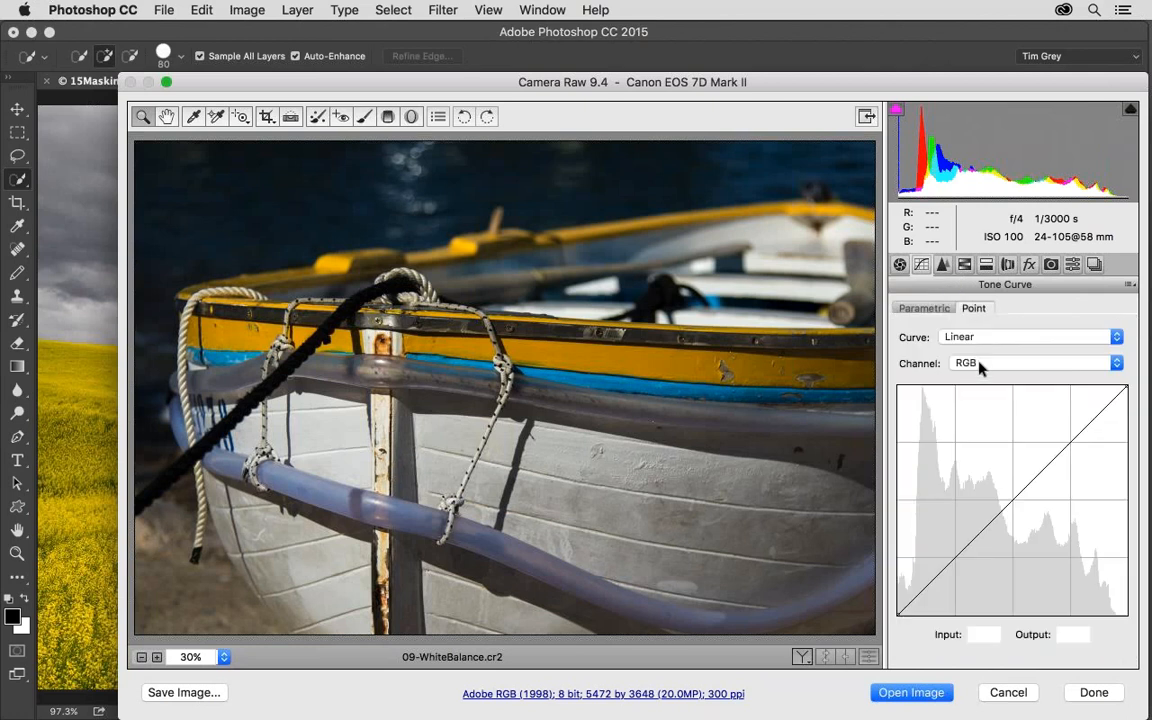
pyautogui.click(980, 363)
pyautogui.click(892, 384)
# Try HSL Saturation at -97 for Yellows and -81 for Oranges on the boat photo, and cancel the Camera Raw edits.
pyautogui.click(943, 264)
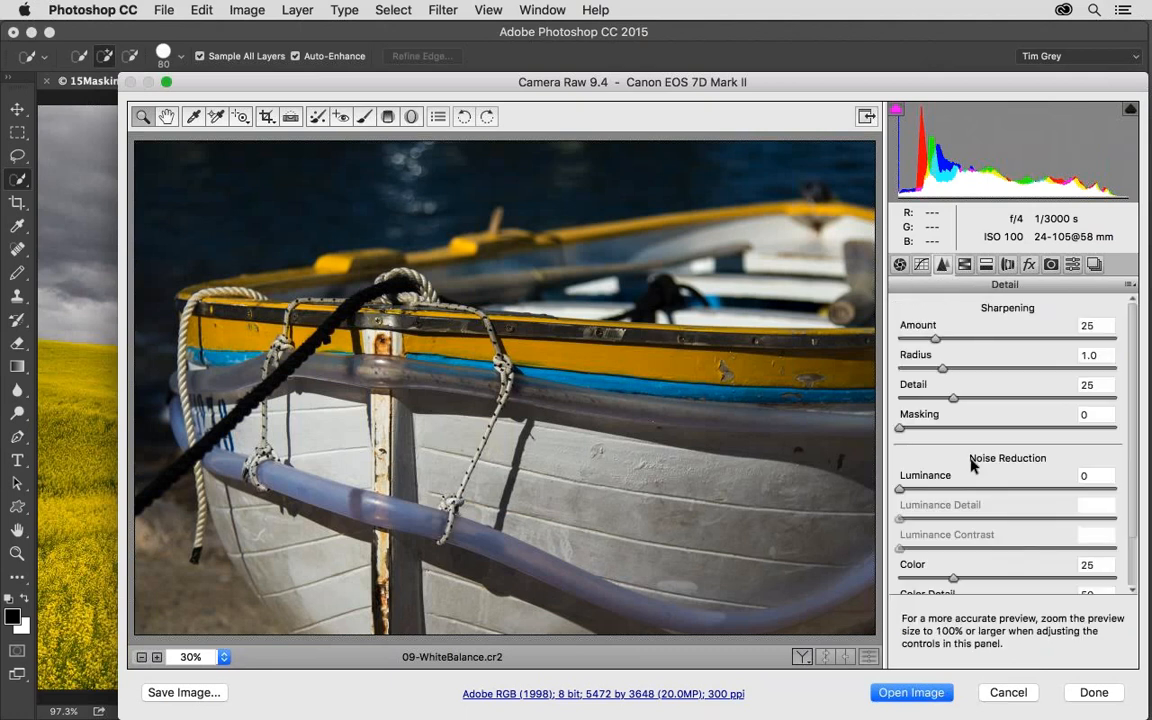
pyautogui.click(964, 264)
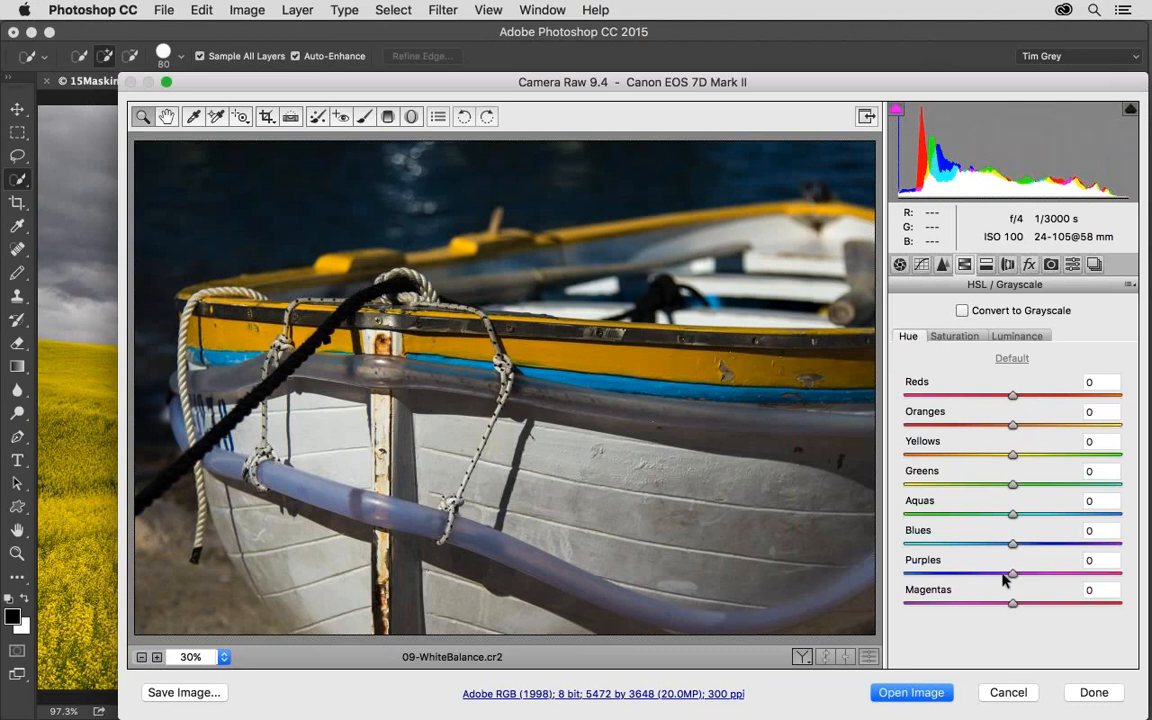
pyautogui.click(954, 336)
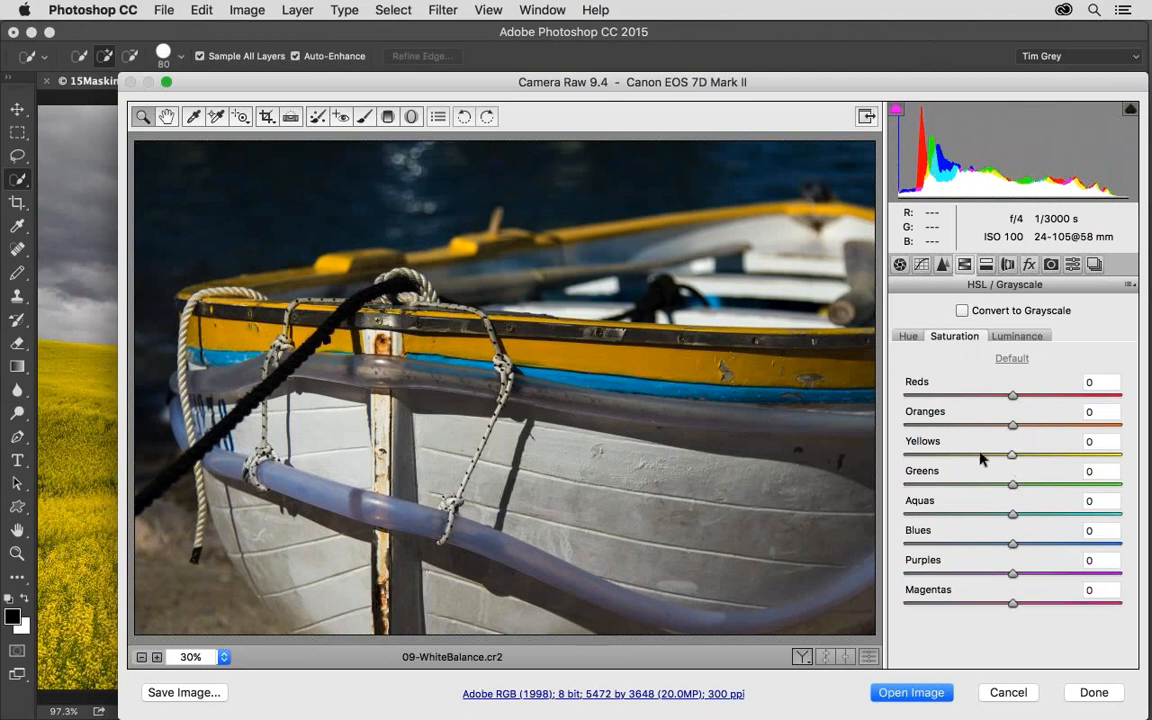
pyautogui.moveTo(980, 458); pyautogui.dragTo(908, 457)
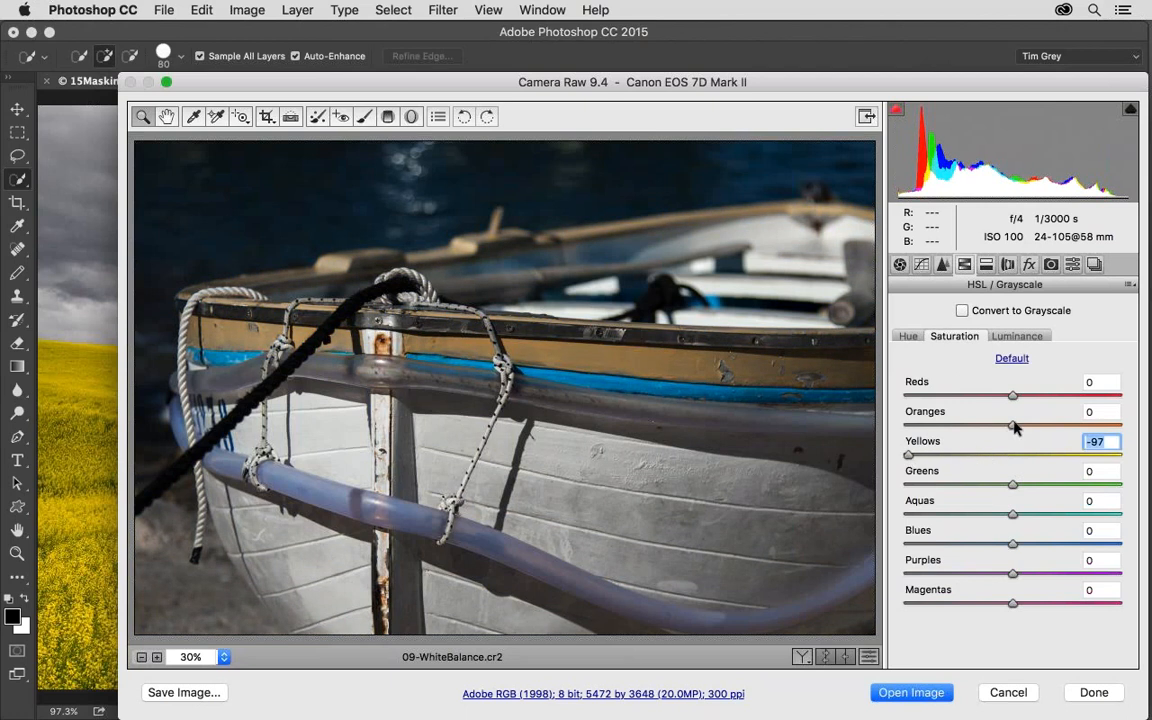
pyautogui.moveTo(989, 427); pyautogui.dragTo(909, 428)
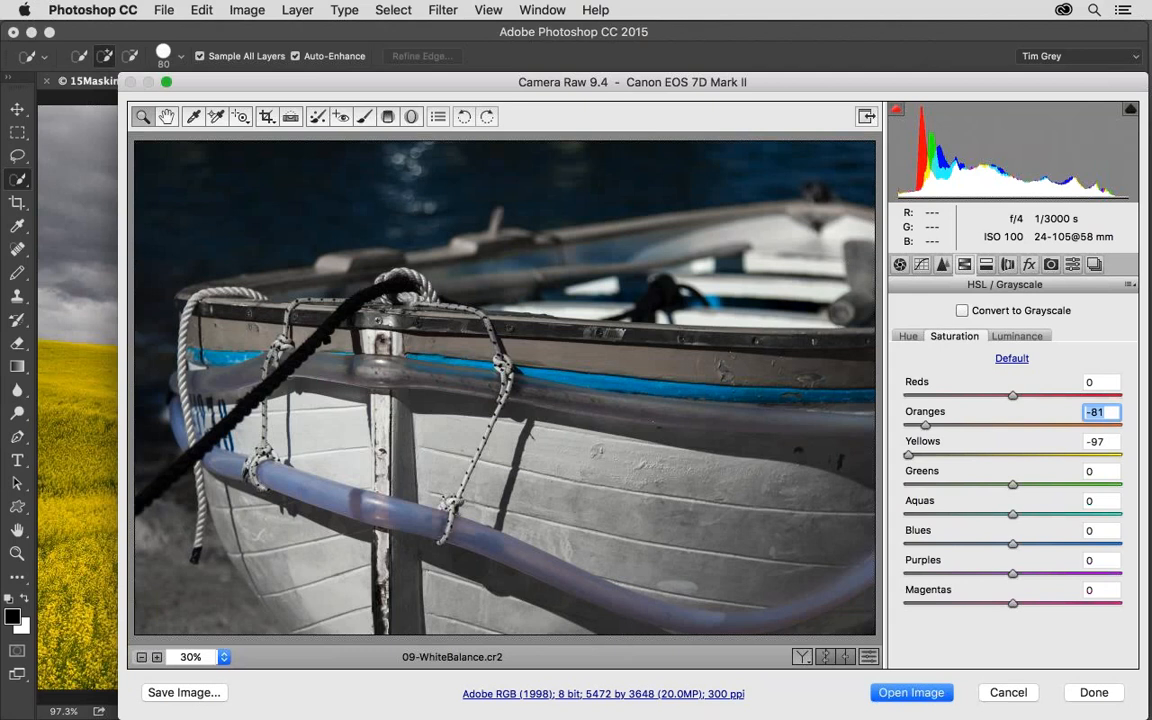
pyautogui.click(1010, 692)
# Switch to Bridge and preview the promo code slide 00-Title2-Specials.jpg.
pyautogui.press('super+Tab')
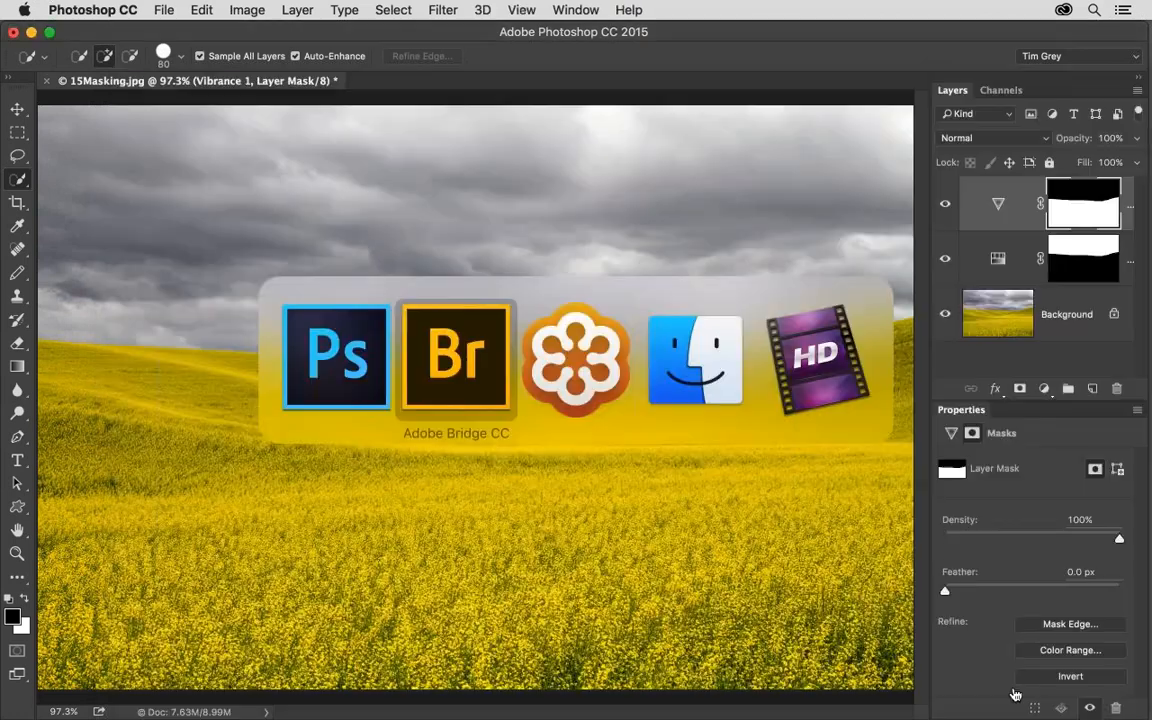
pyautogui.hscroll(-5, 499, 676)
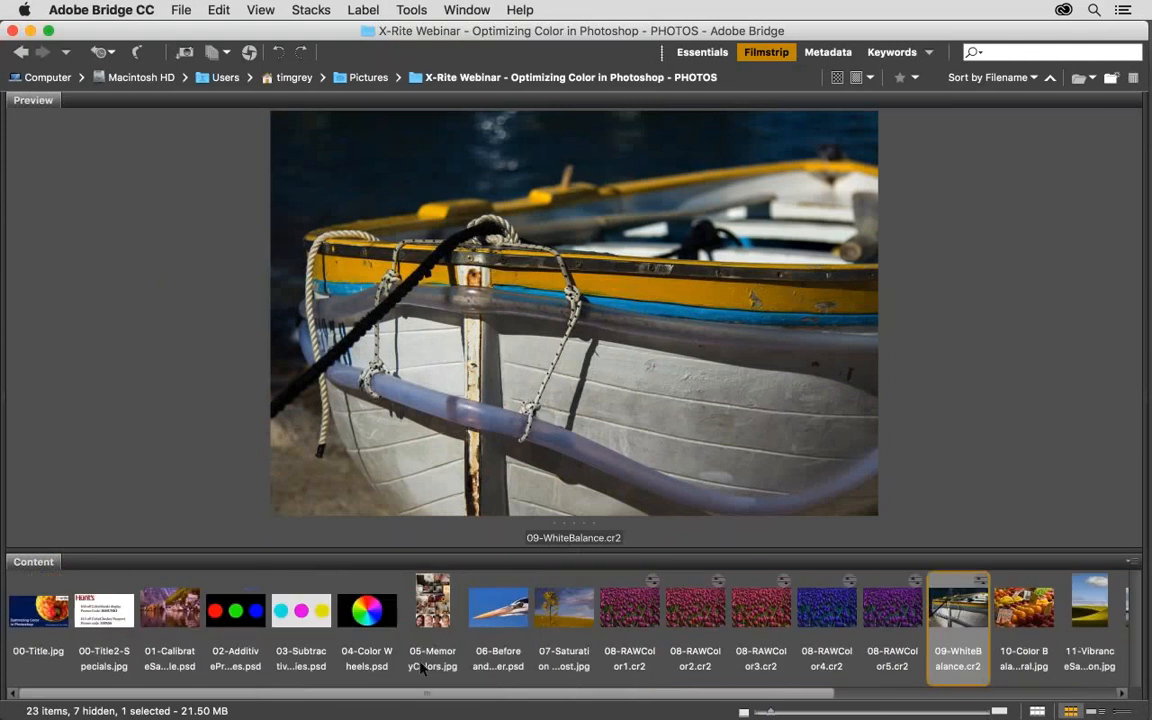
pyautogui.click(93, 612)
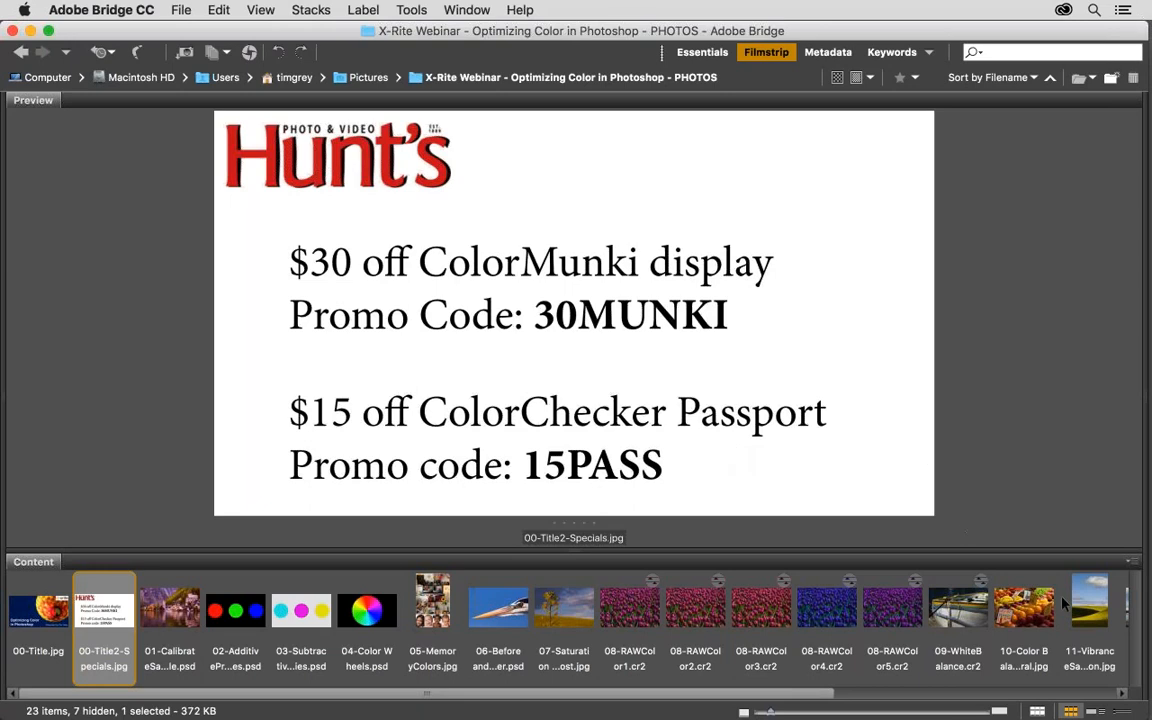
# Open 11-VibranceSaturation.jpg in Photoshop and float the Histogram on its own beside the photo, closing the other floating panels.
pyautogui.doubleClick(1097, 598)
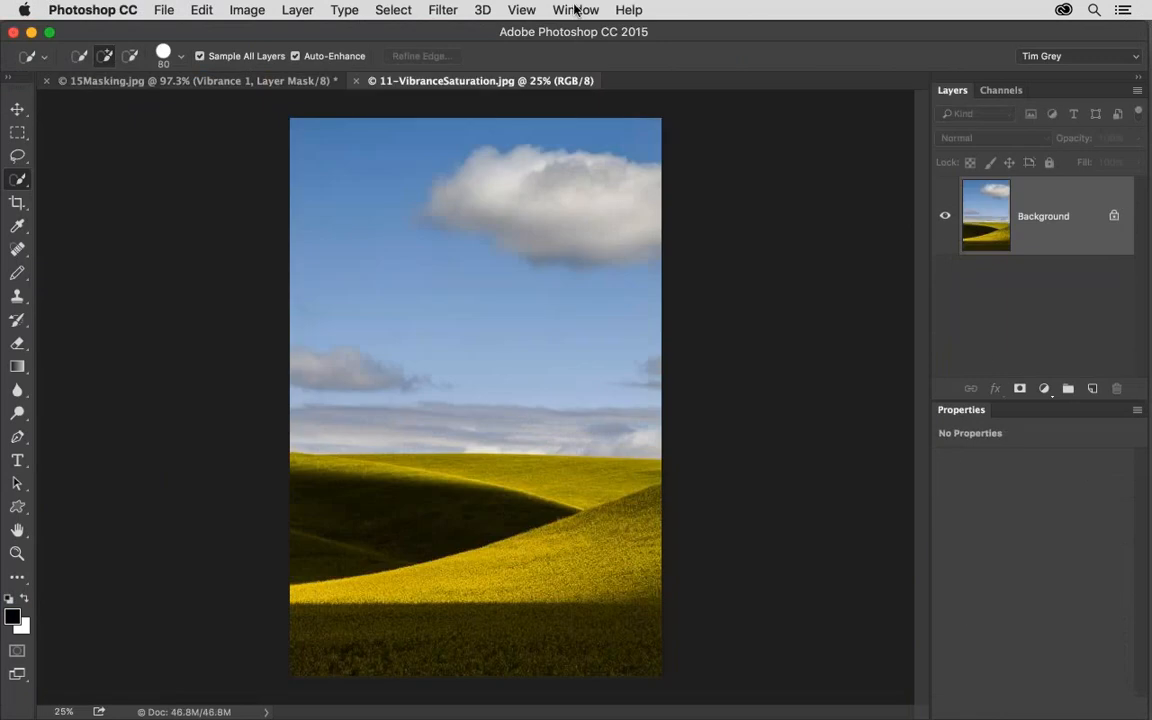
pyautogui.click(575, 9)
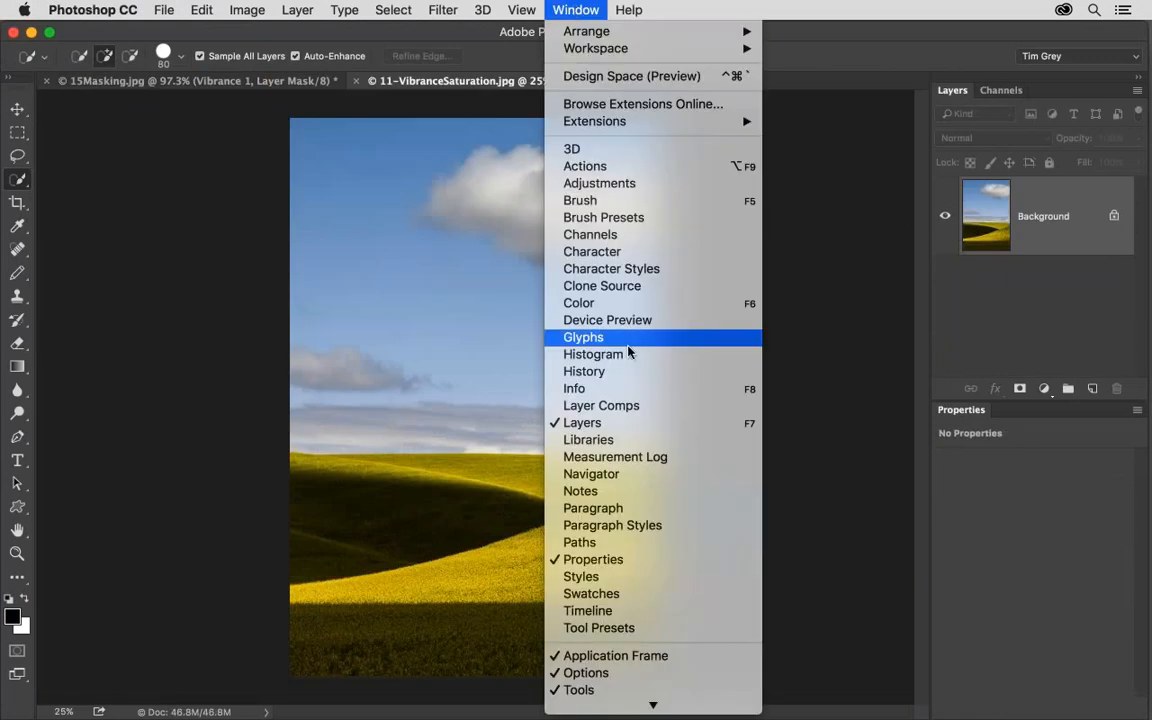
pyautogui.click(654, 352)
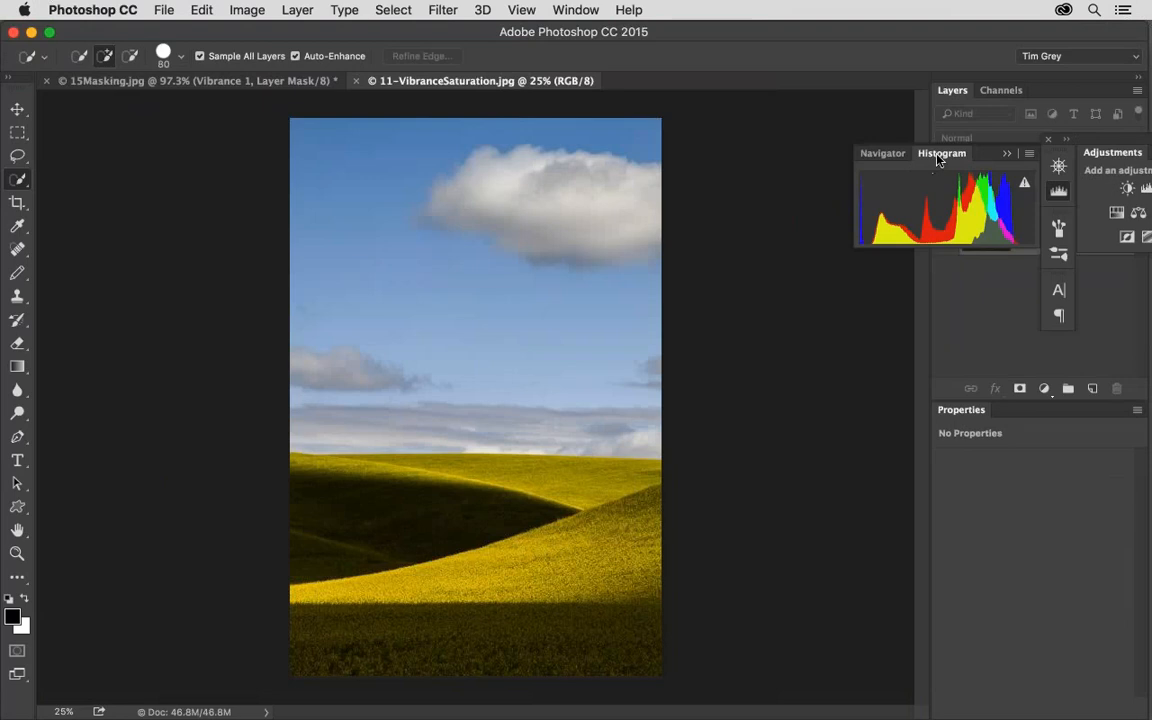
pyautogui.moveTo(941, 153); pyautogui.dragTo(771, 133)
pyautogui.click(1048, 141)
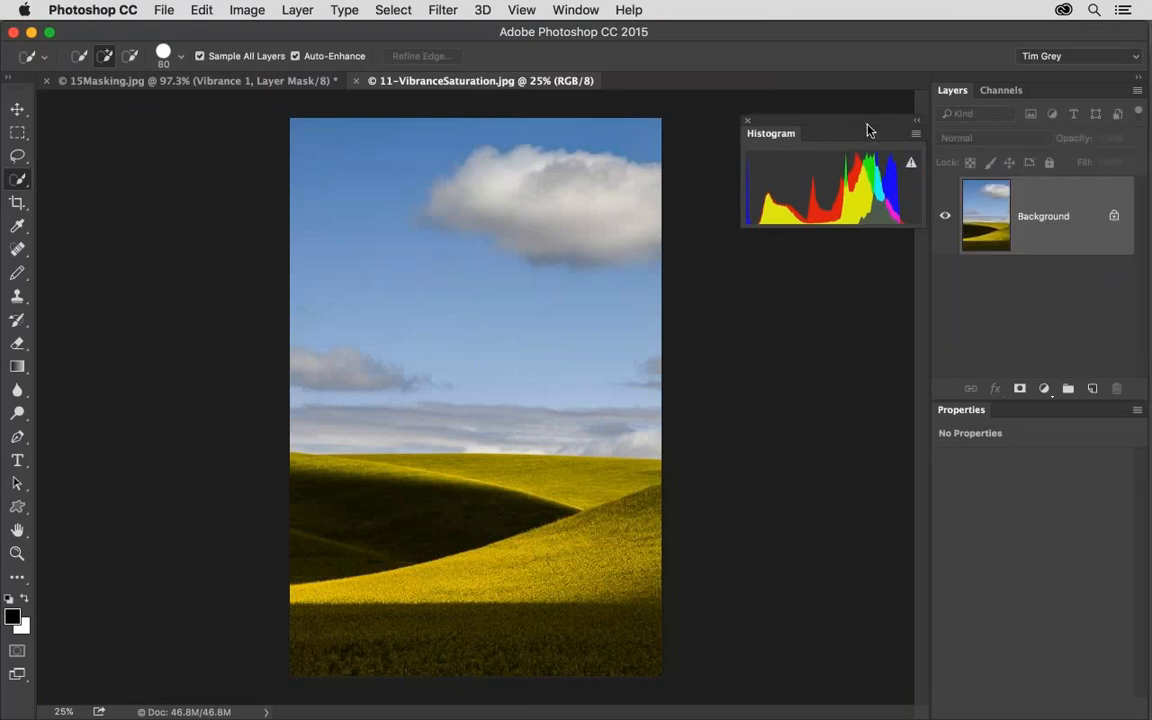
pyautogui.moveTo(852, 128); pyautogui.dragTo(812, 115)
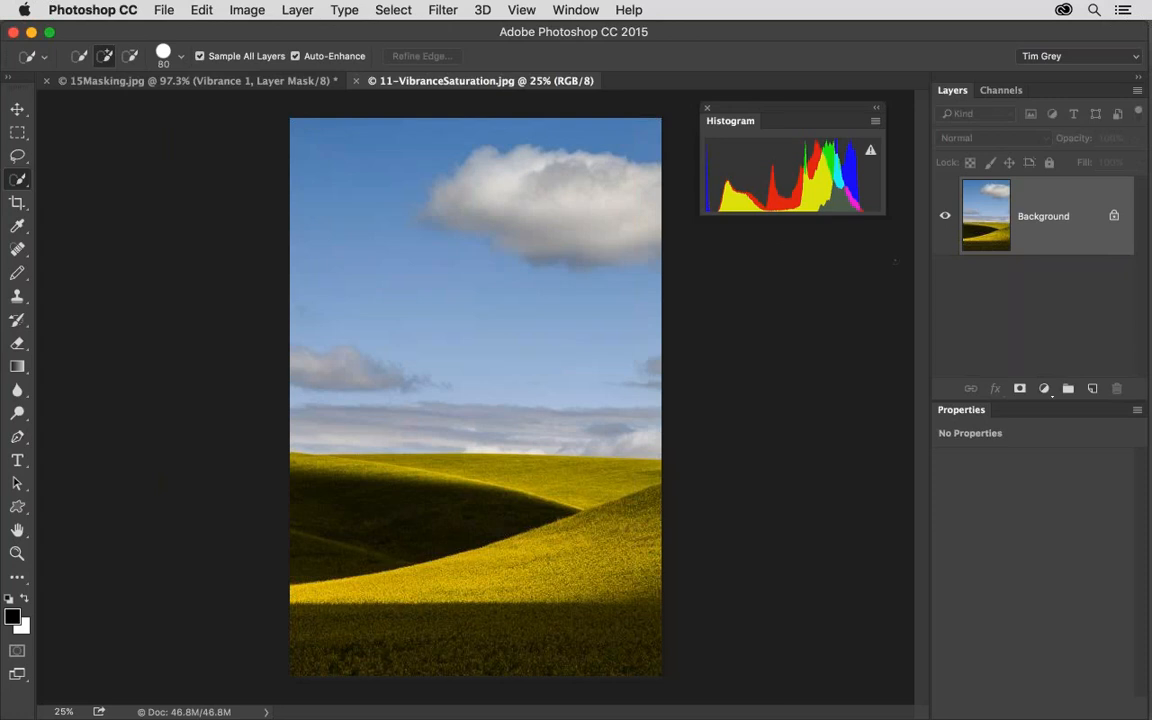
# Add a Hue/Saturation adjustment layer to the landscape, test master Saturation at +100, and set it to +9.
pyautogui.click(1044, 389)
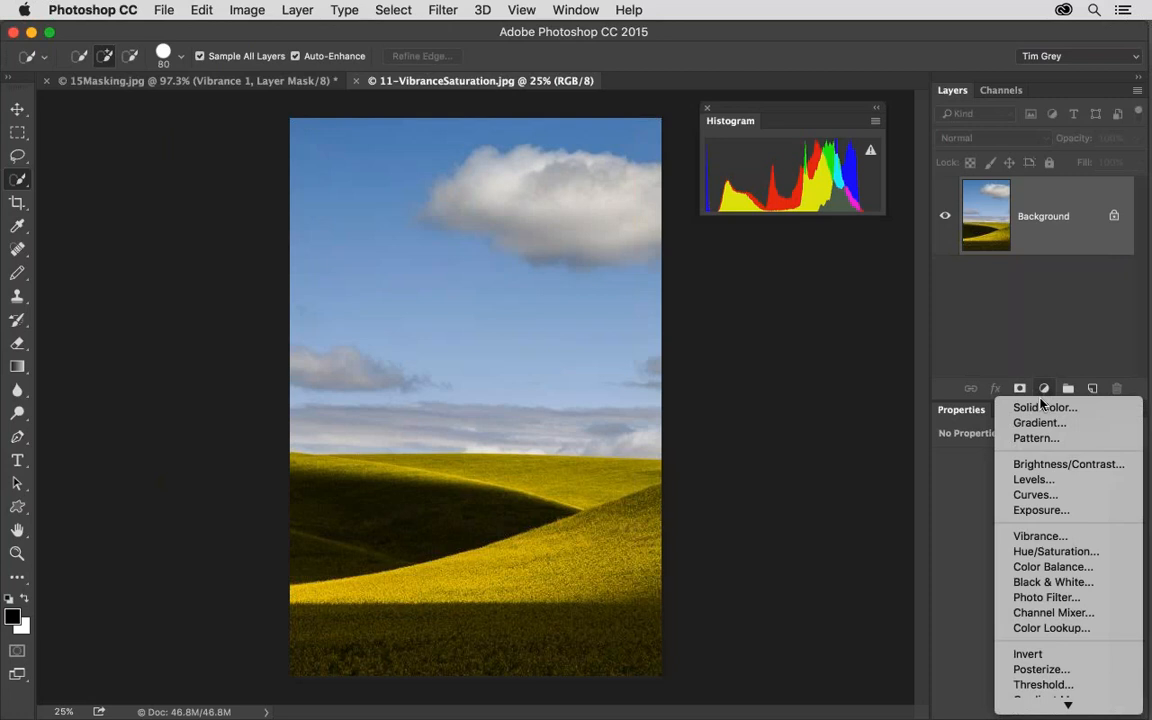
pyautogui.click(1056, 552)
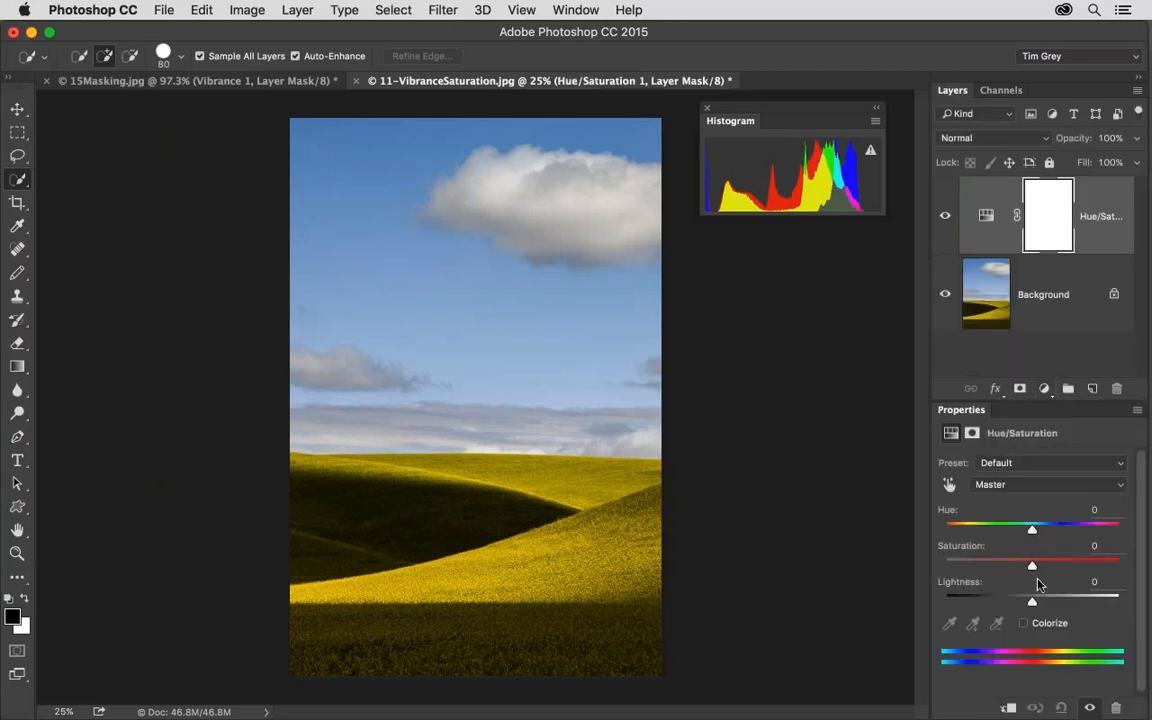
pyautogui.moveTo(1033, 566); pyautogui.dragTo(1125, 567)
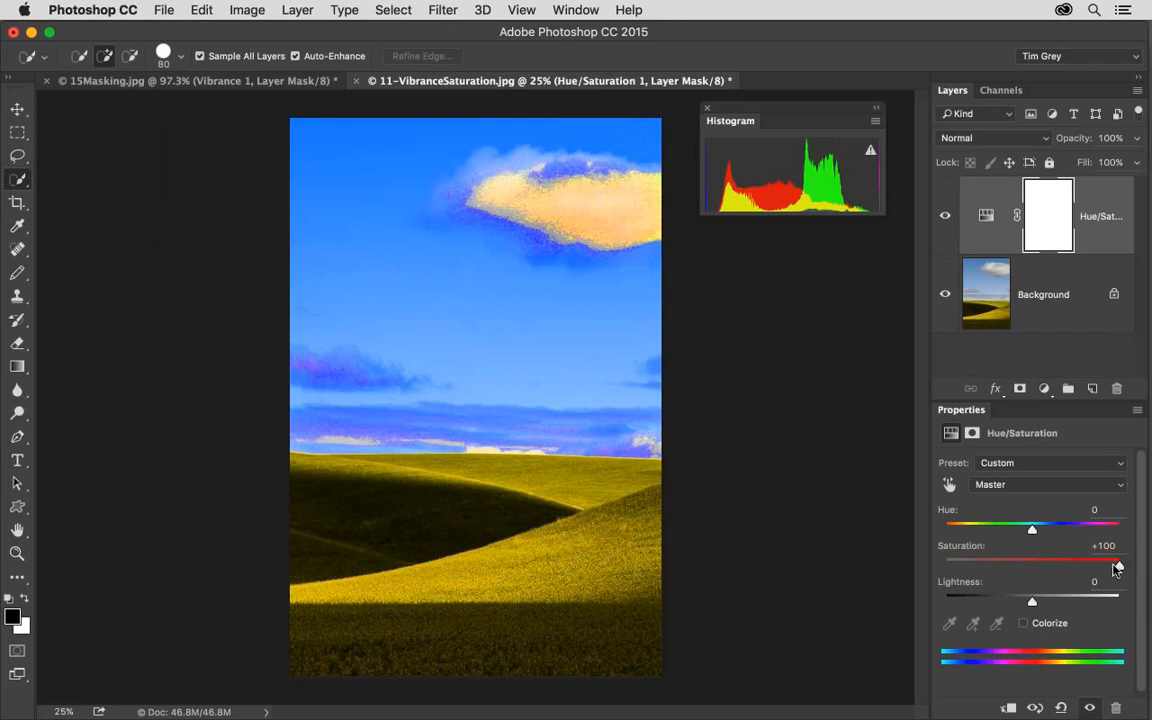
pyautogui.moveTo(1118, 566); pyautogui.dragTo(1041, 569)
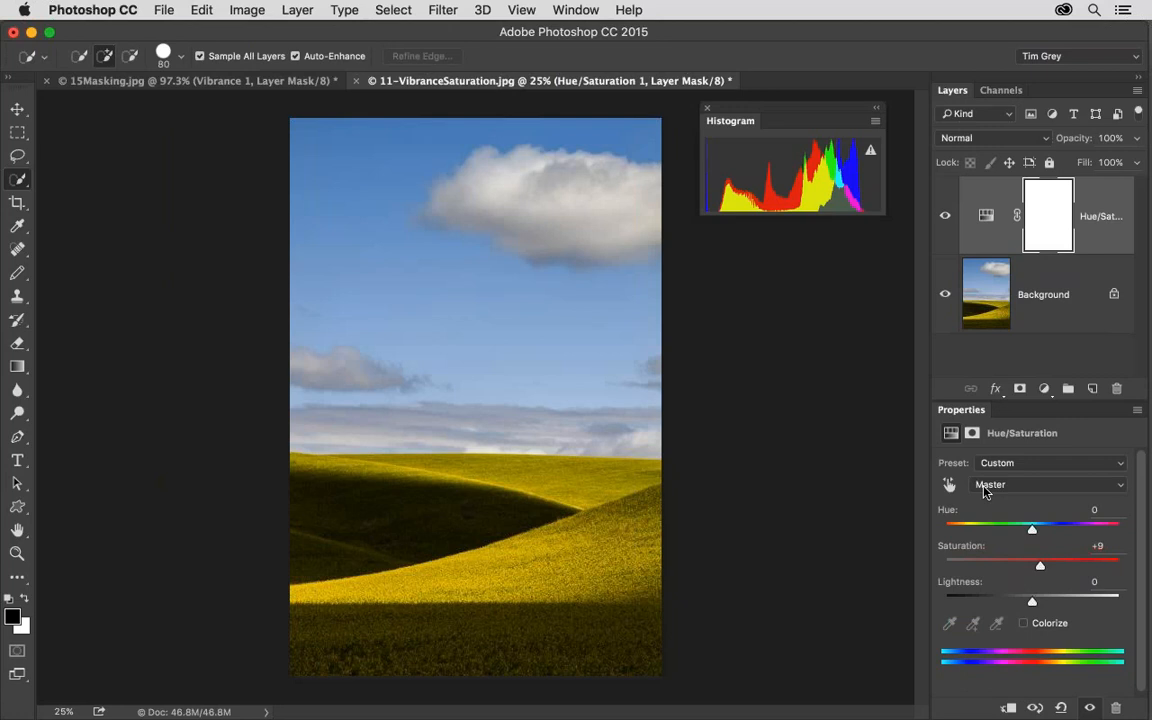
# Switch to Bridge and preview 00-Title2-Specials.jpg followed by the closing slide 17-Thank You.jpg.
pyautogui.press('super+Tab')
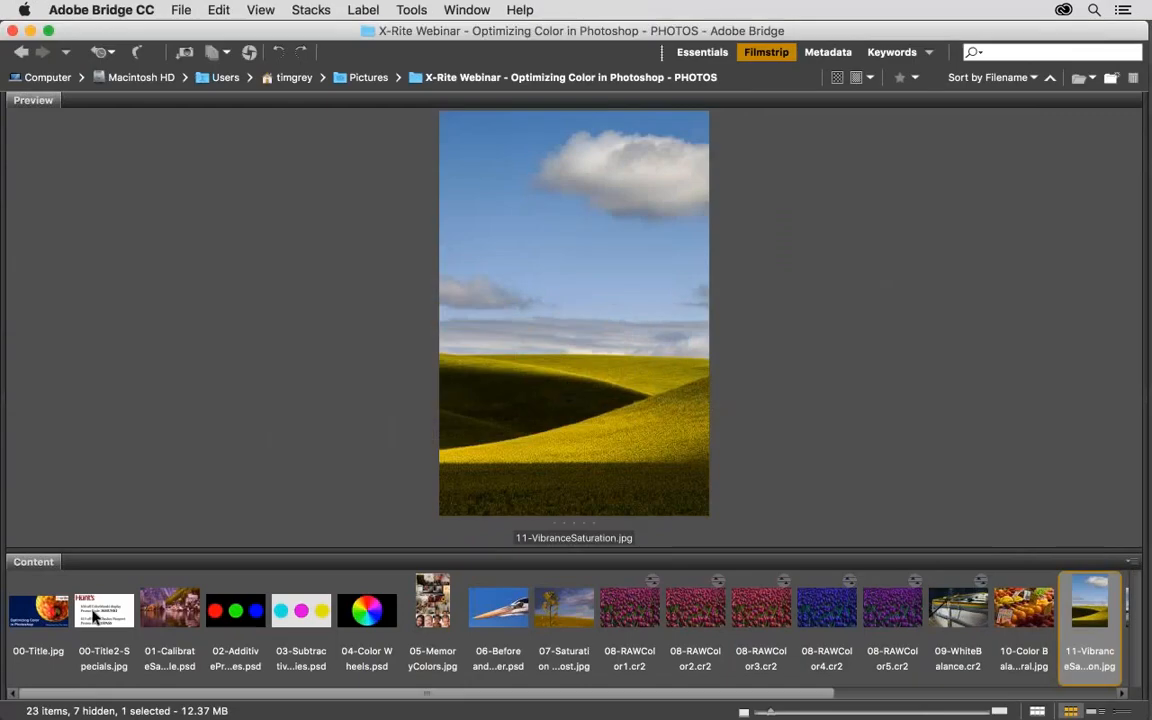
pyautogui.click(95, 617)
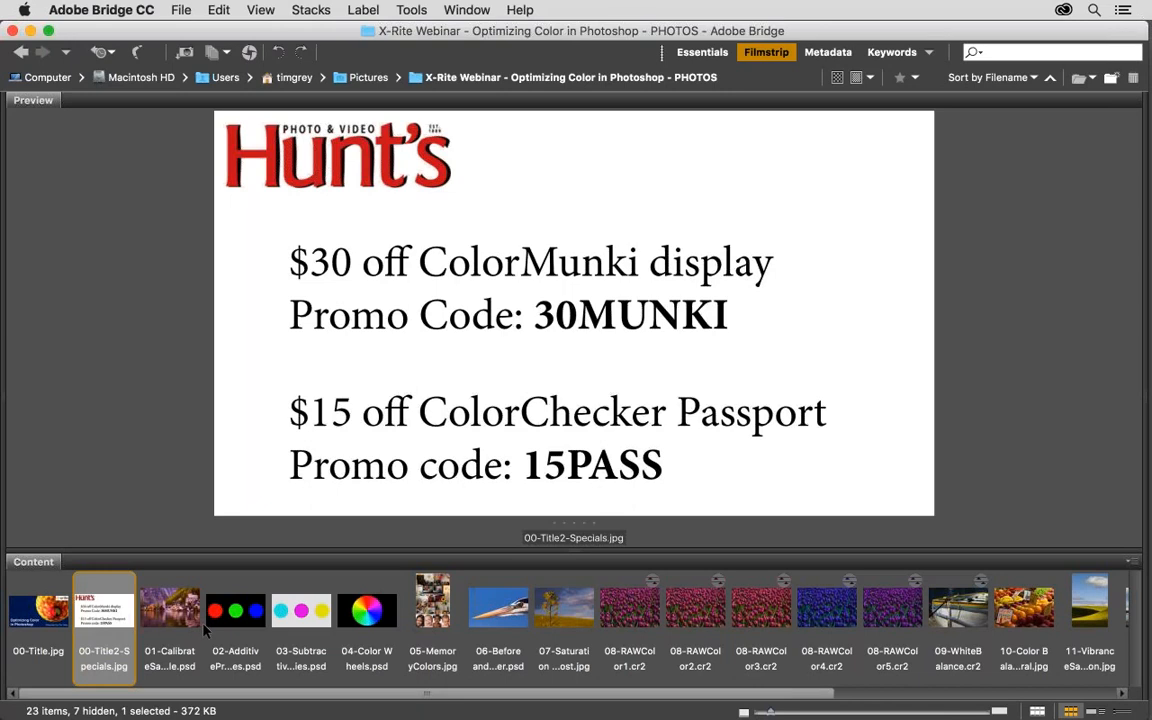
pyautogui.press('End')
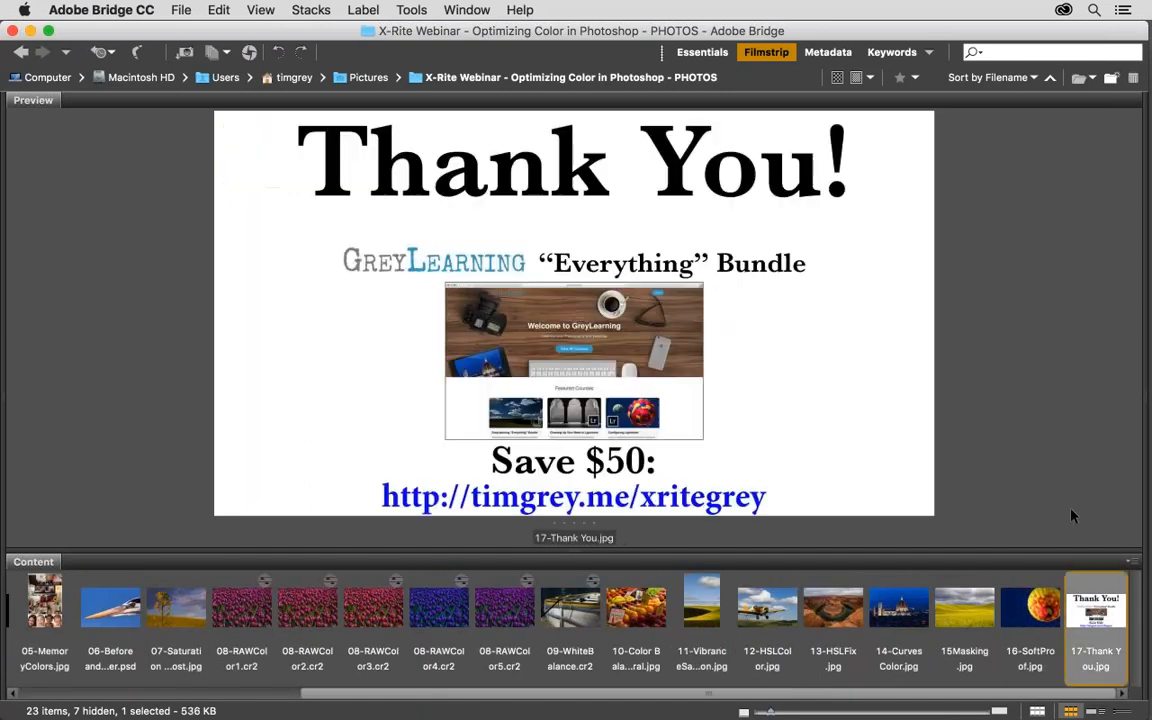